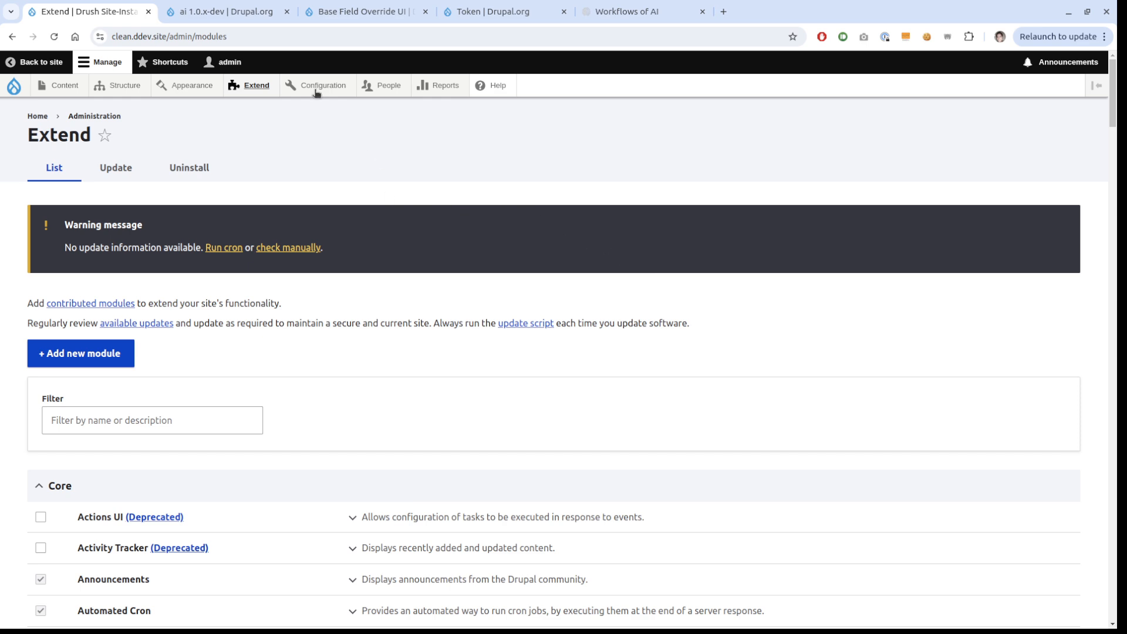
- Review the AI (Artificial Intelligence) project page on Drupal.org, from the introduction and submodules down to the releases
click(226, 12)
click(196, 362)
key(alt+Left)
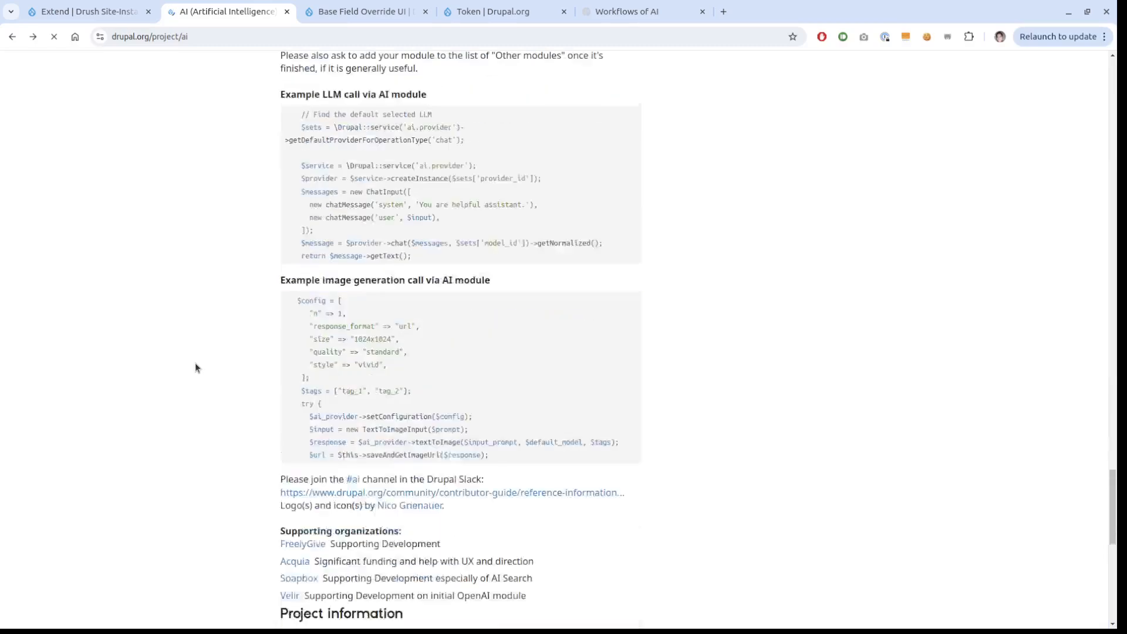
key(Home)
scroll(195, 363, down, 3)
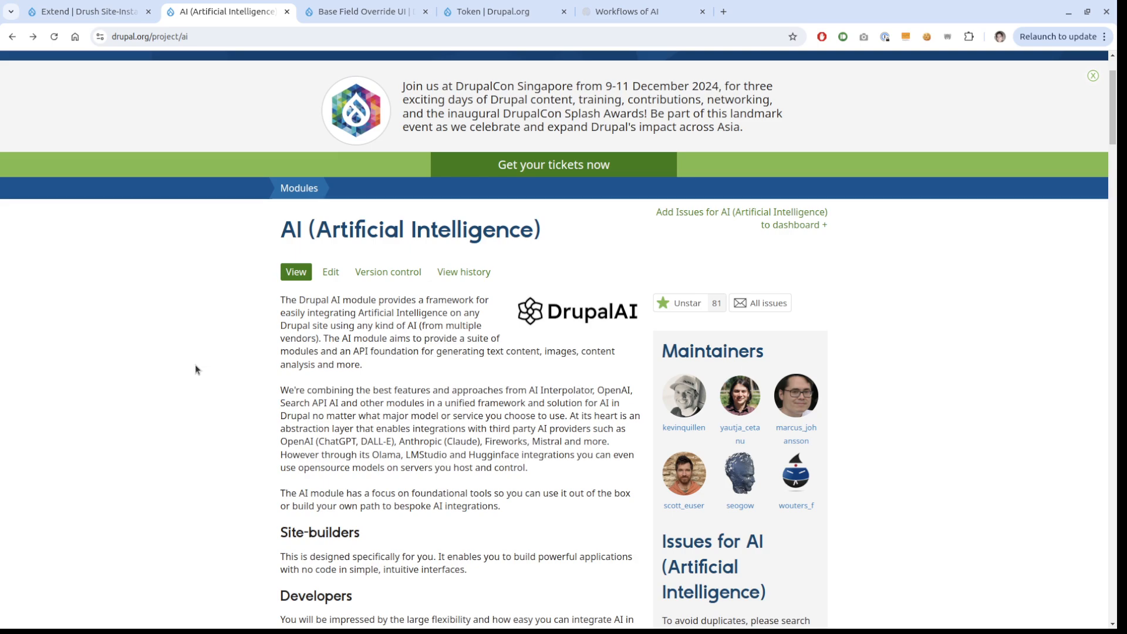
scroll(196, 369, down, 5)
scroll(194, 365, down, 20)
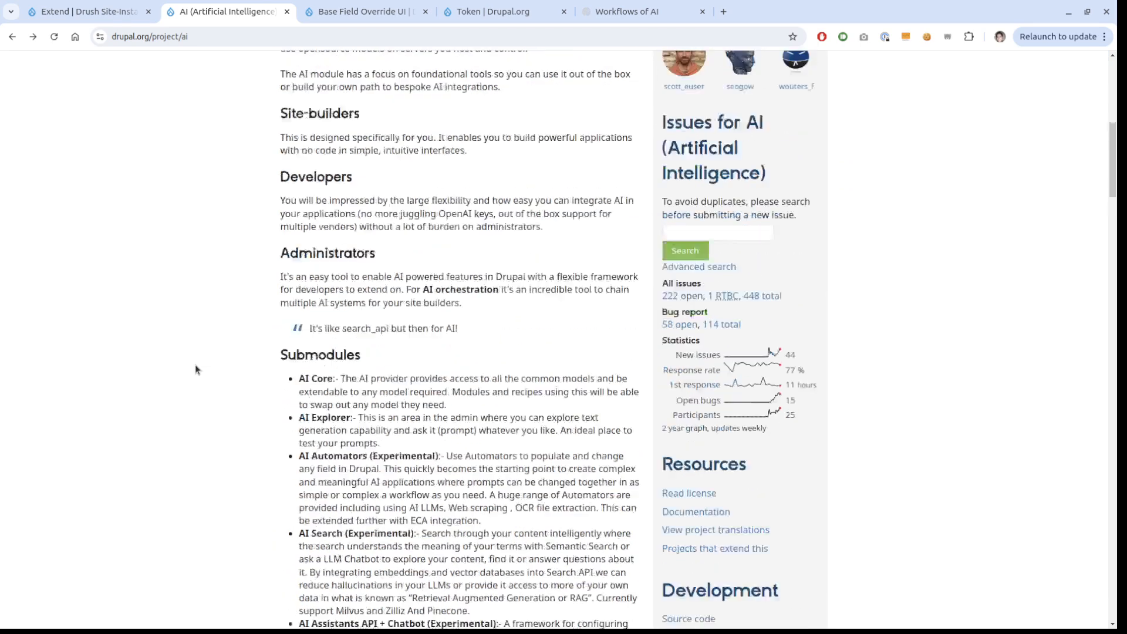
scroll(195, 365, down, 13)
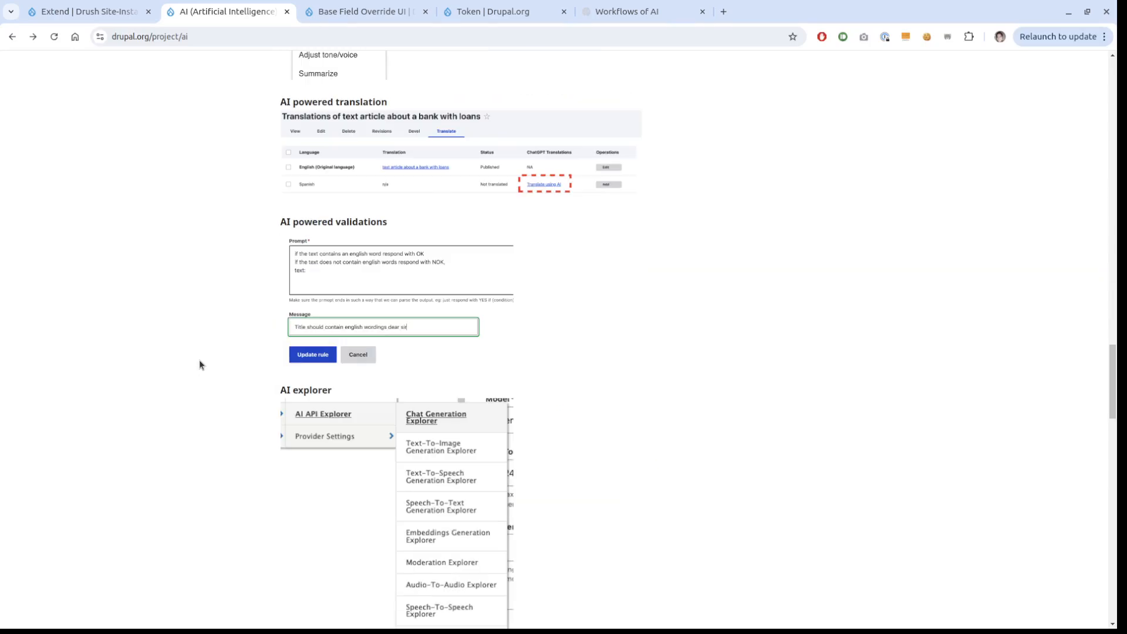
scroll(199, 360, down, 5)
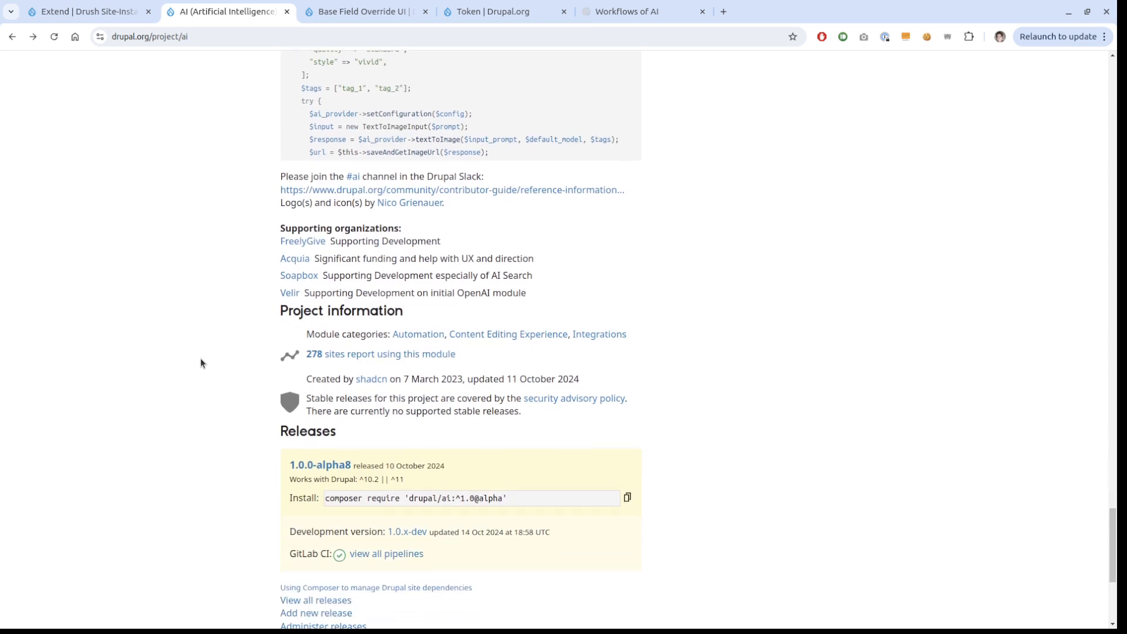
scroll(200, 363, down, 3)
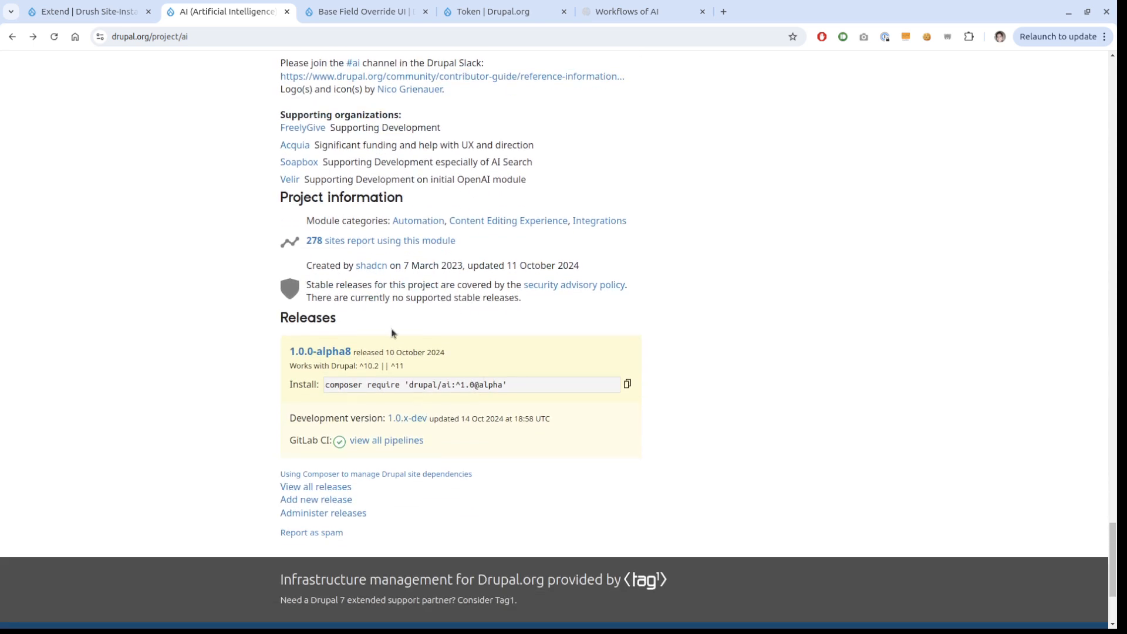
- Look over the Drupal.org project pages of the Base Field Override UI and Token modules
click(360, 5)
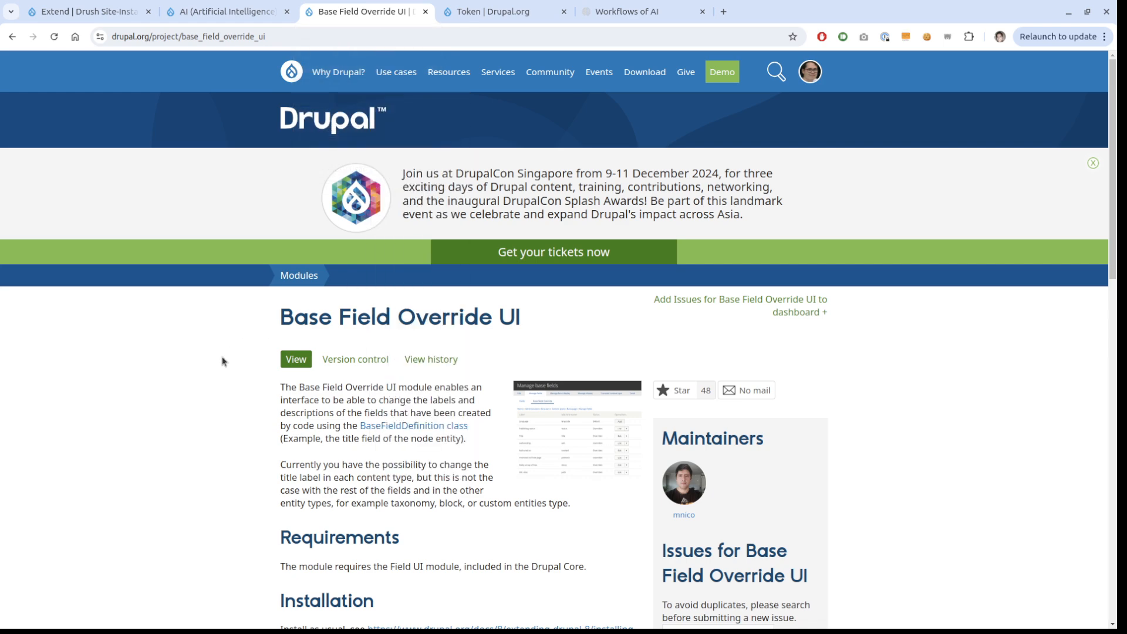
scroll(221, 356, down, 3)
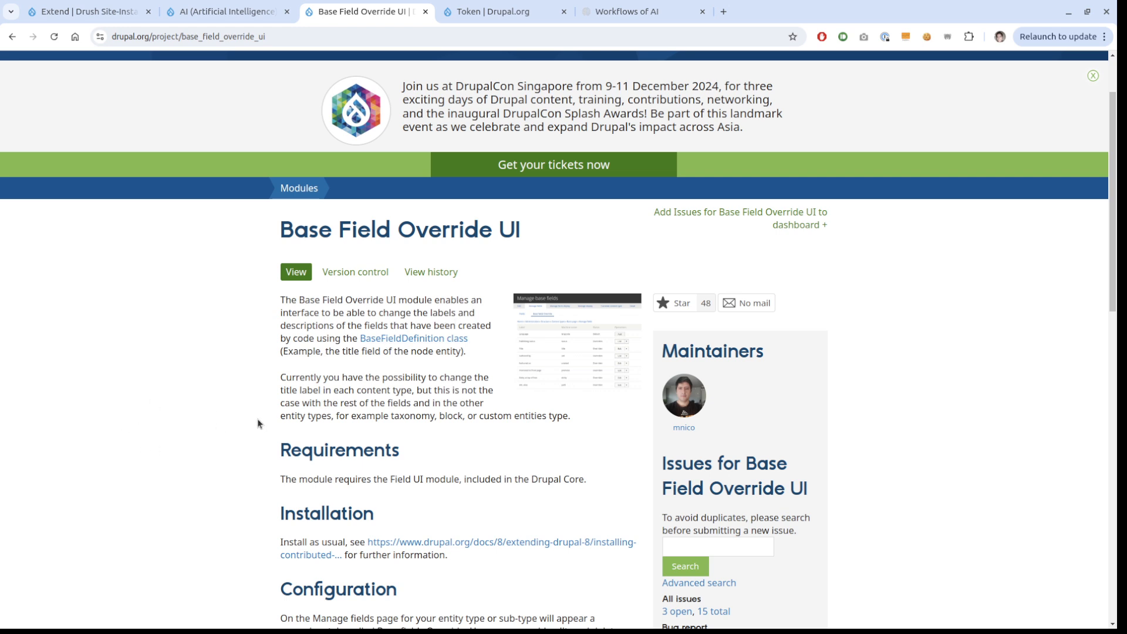
click(488, 11)
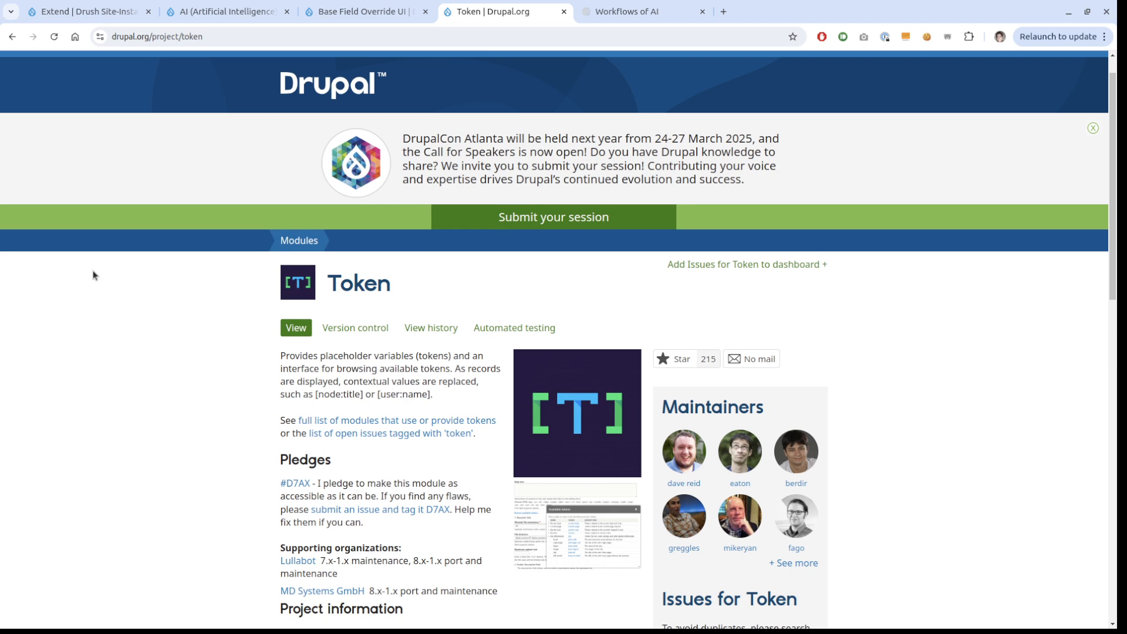
- Filter the Drupal site's module list by "ai" and select AI Core for installation
click(99, 12)
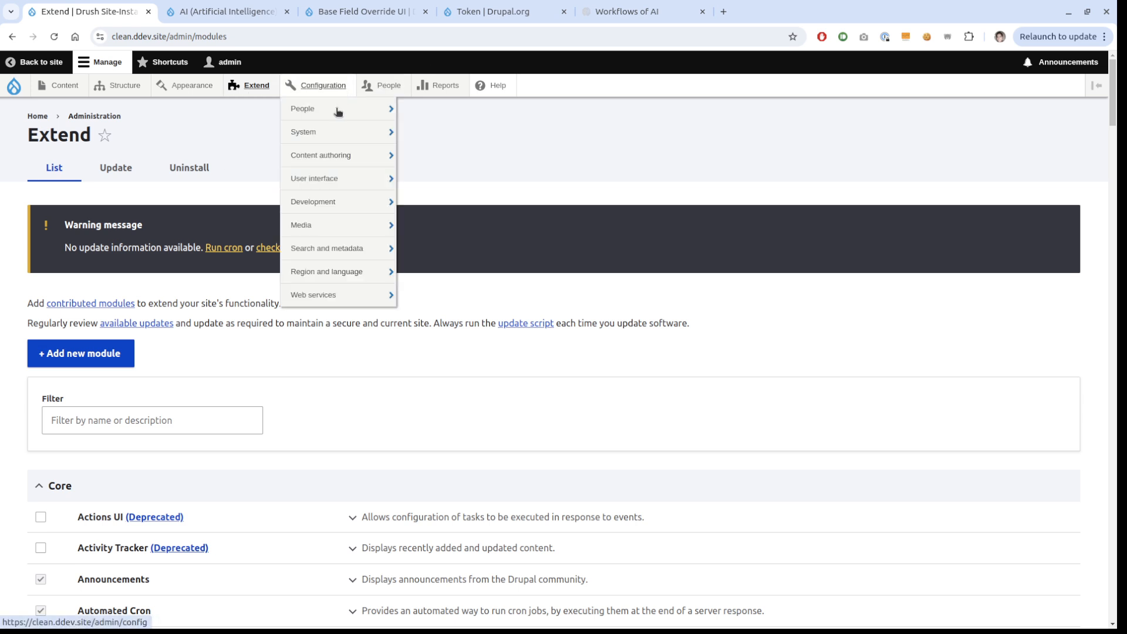
click(103, 413)
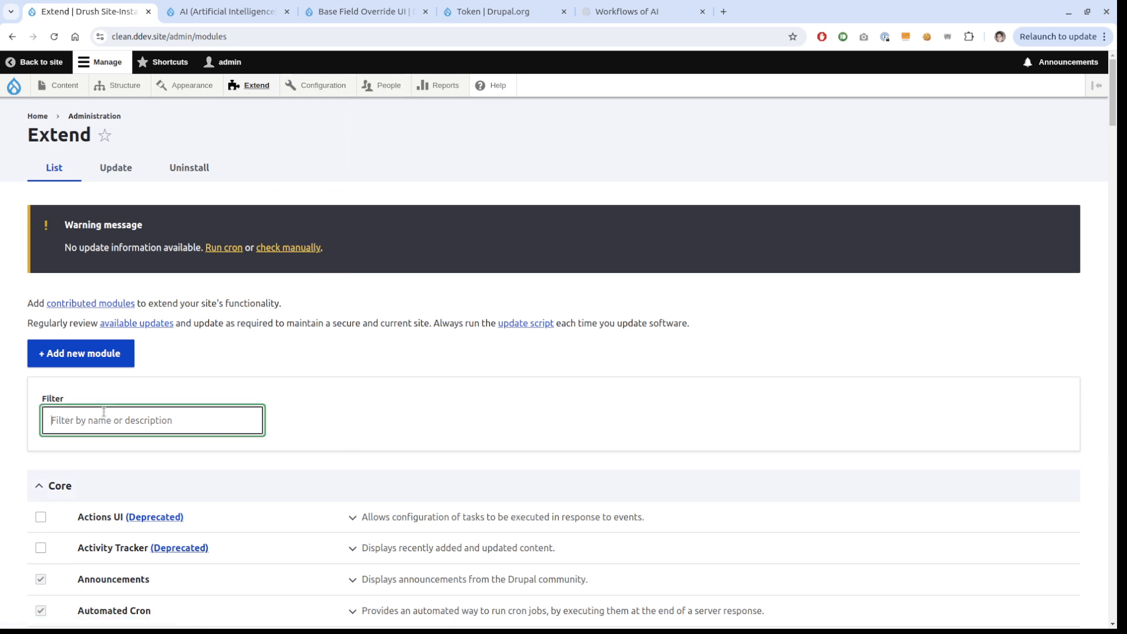
text(ai)
scroll(104, 412, down, 5)
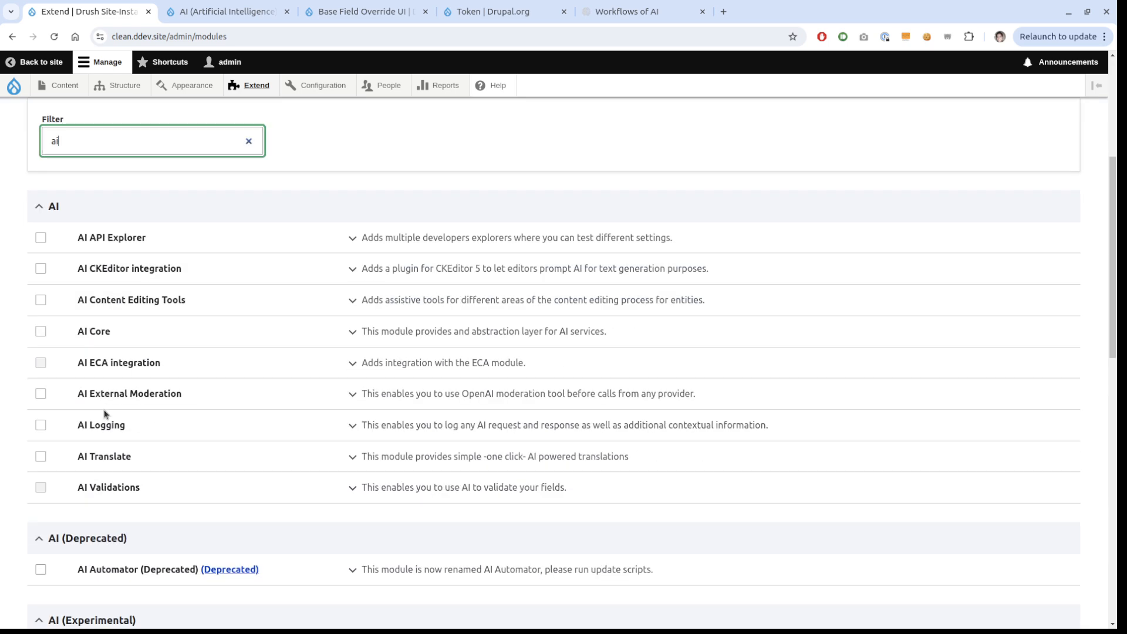
click(97, 339)
- Select the experimental AI Automators module and the OpenAI Provider module for installation
scroll(138, 345, down, 4)
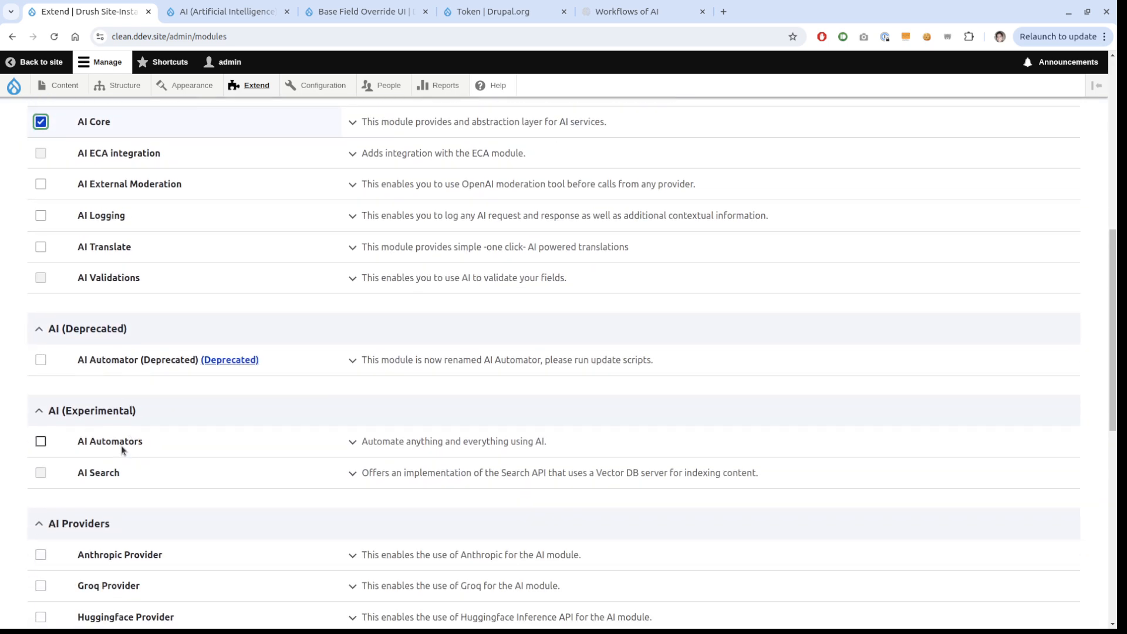
click(122, 449)
scroll(302, 536, down, 3)
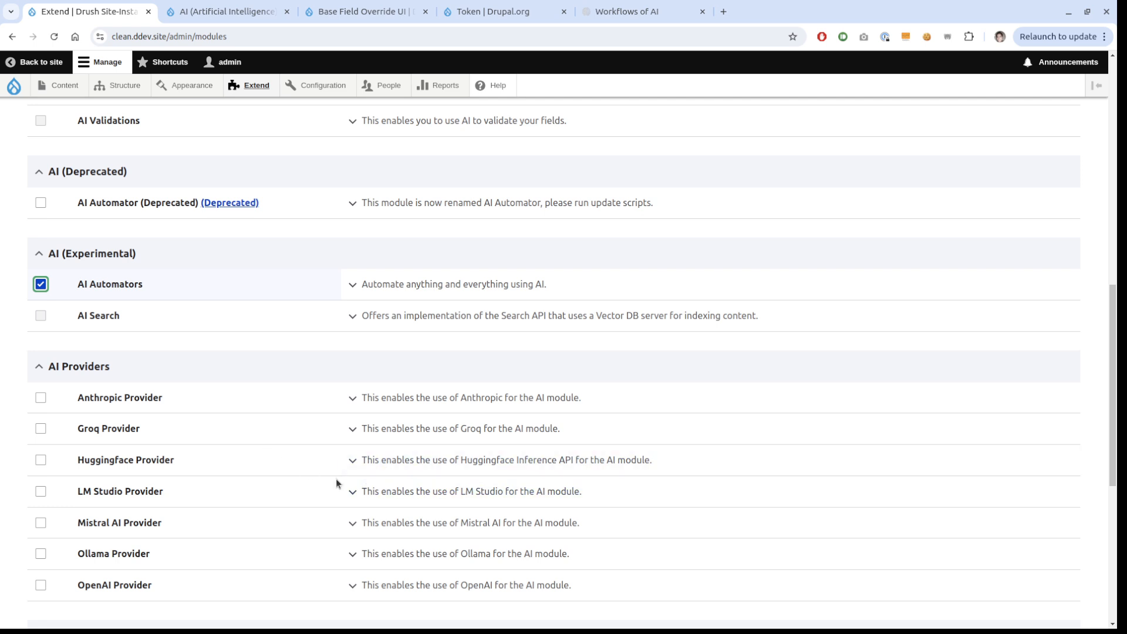
scroll(263, 484, down, 1)
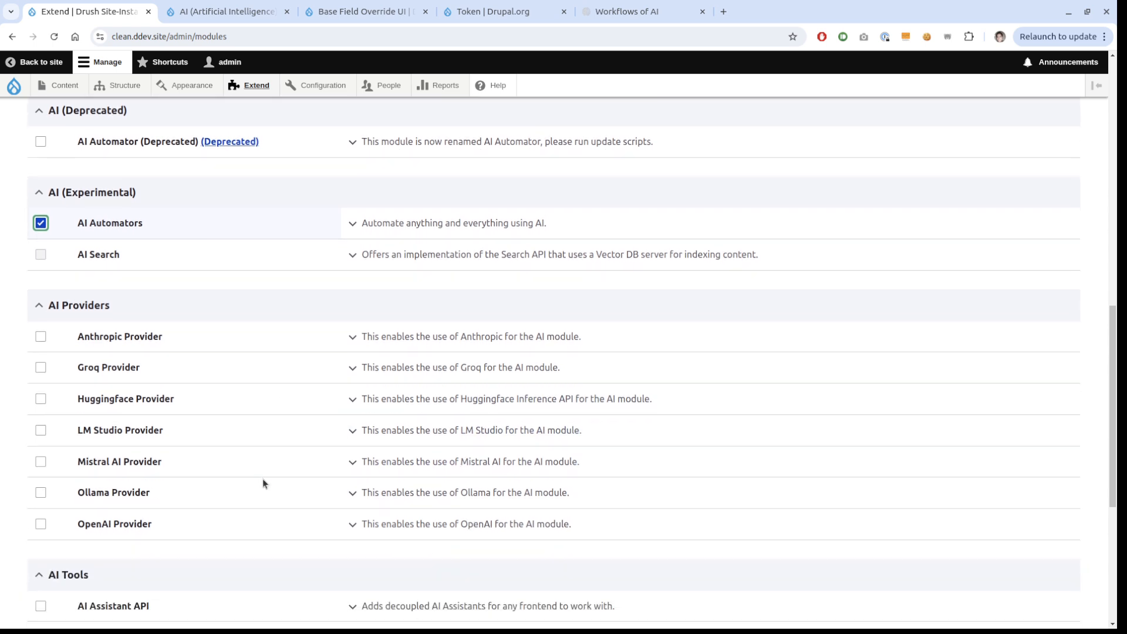
click(202, 524)
scroll(214, 442, down, 3)
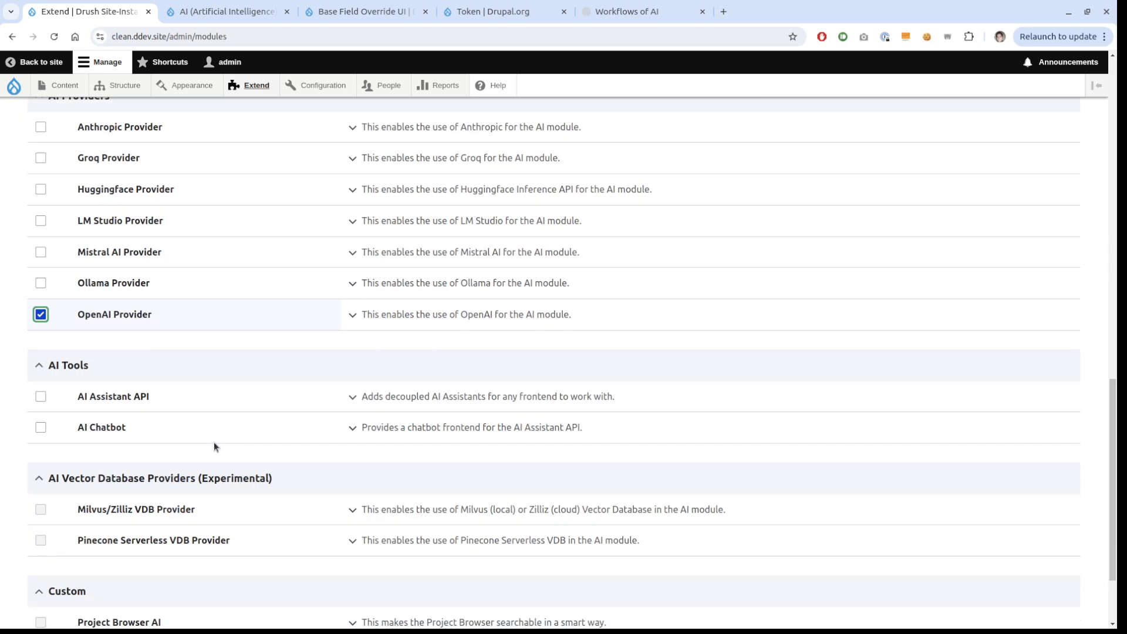
scroll(214, 445, down, 2)
- Filter the modules by "base", add Base Field Override UI to the selection, and install all selected modules, including required and experimental ones
scroll(213, 445, up, 10)
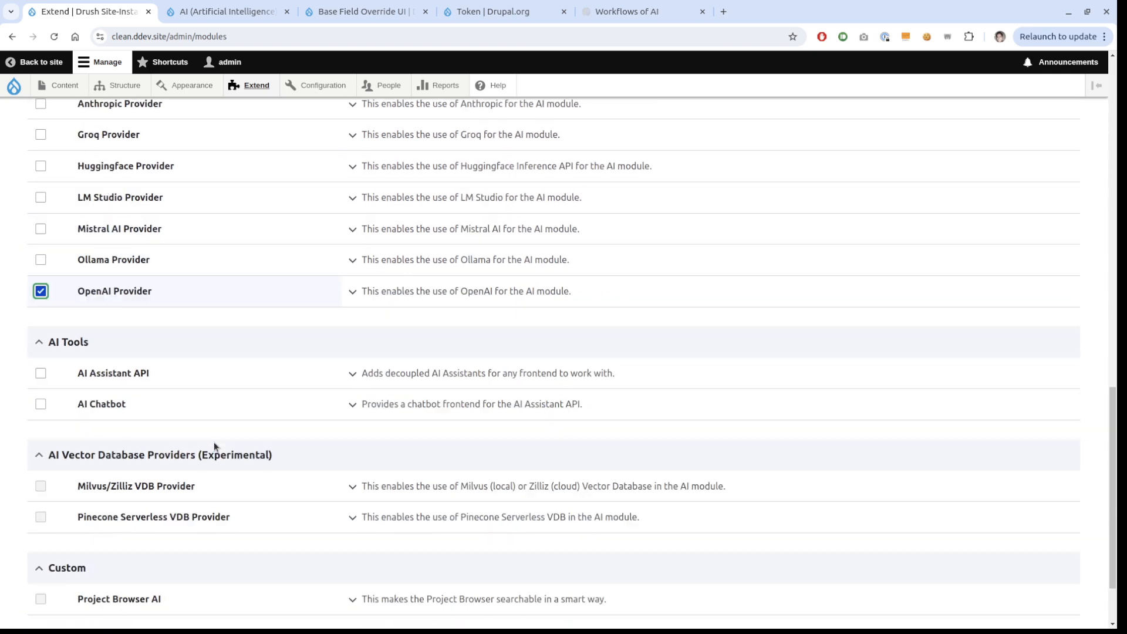
scroll(213, 446, up, 6)
click(90, 428)
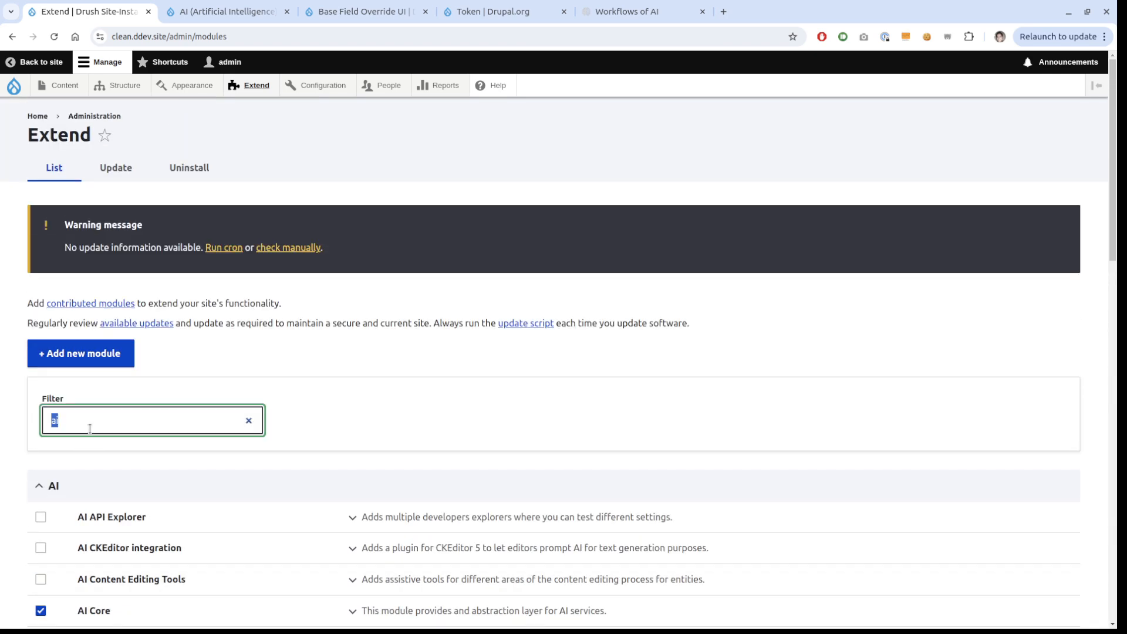
text(base)
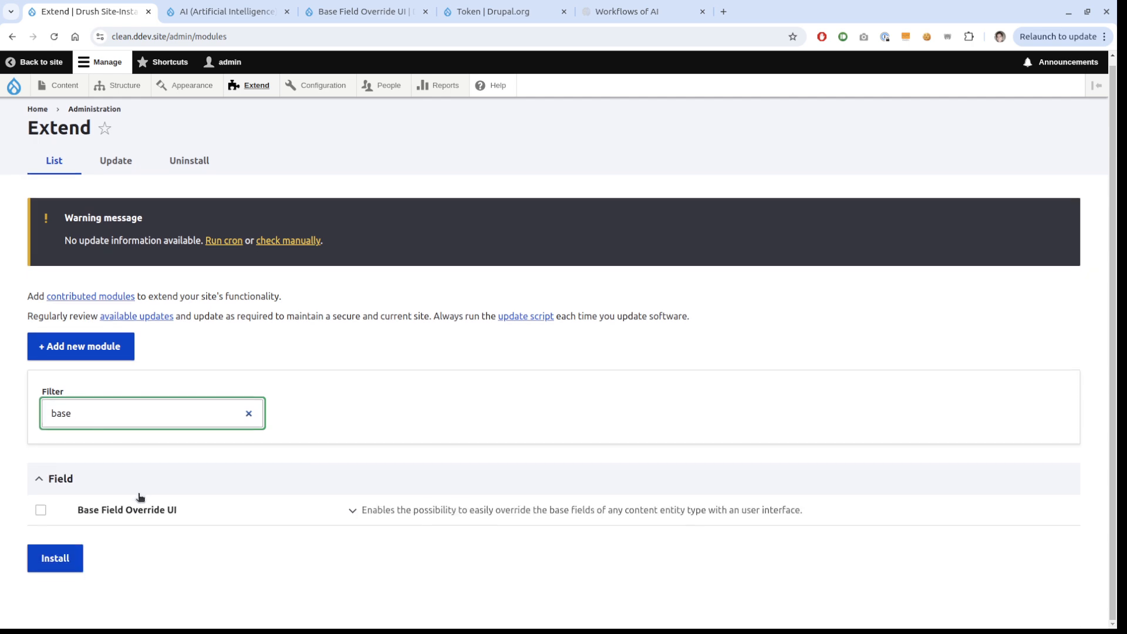
click(136, 510)
click(53, 563)
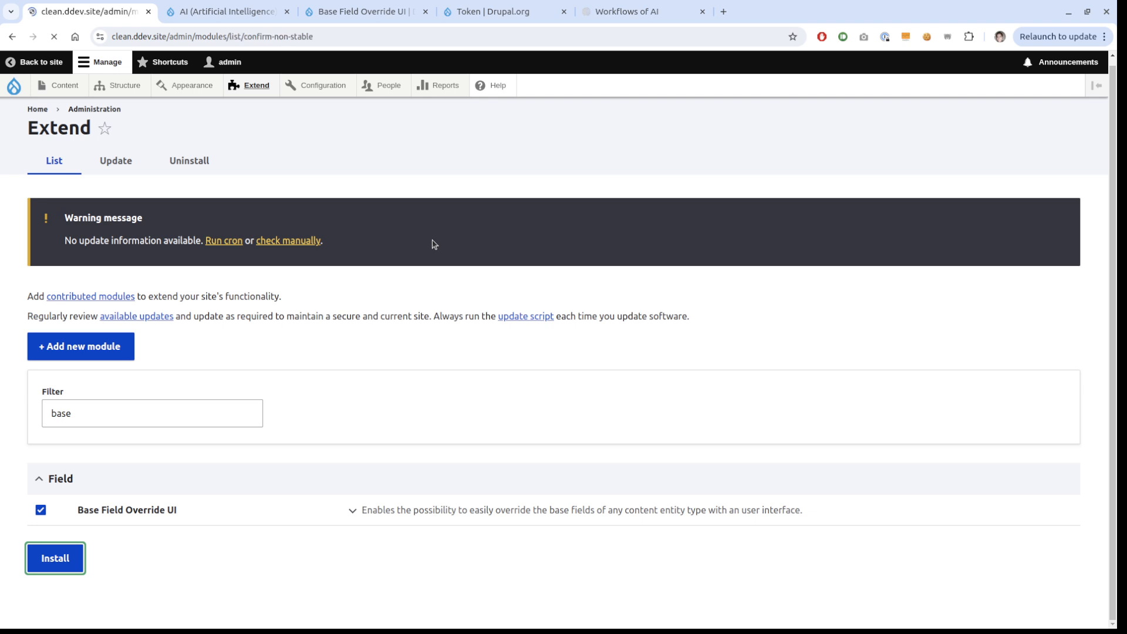
click(61, 345)
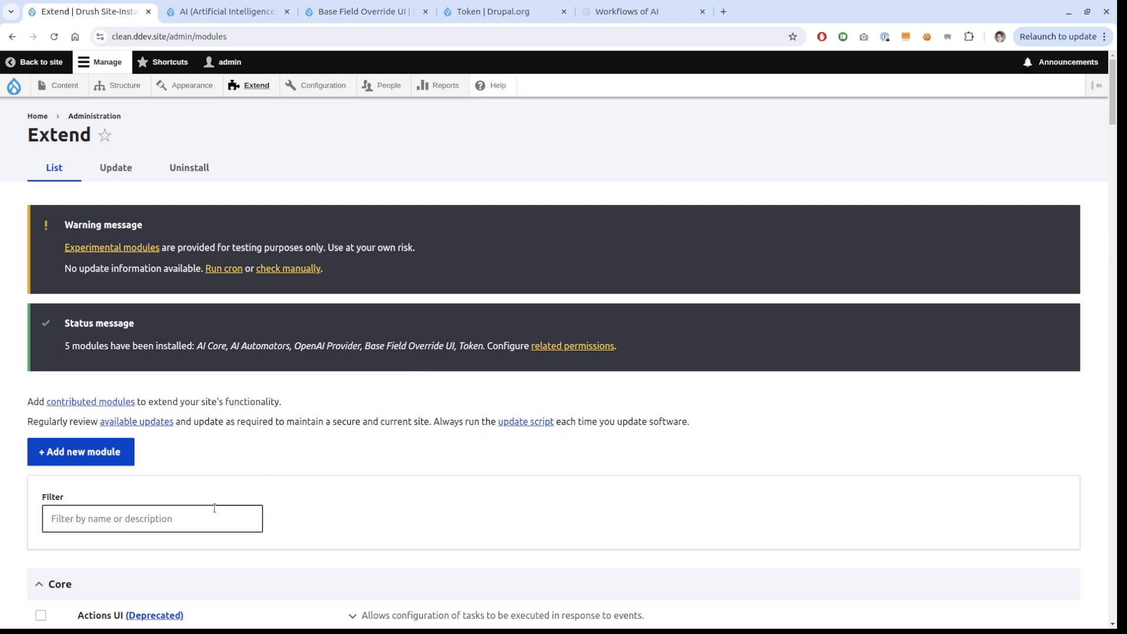
- Filter the modules by "content mode" and install Content Moderation together with its required Workflows module
scroll(315, 337, down, 3)
text(content mode)
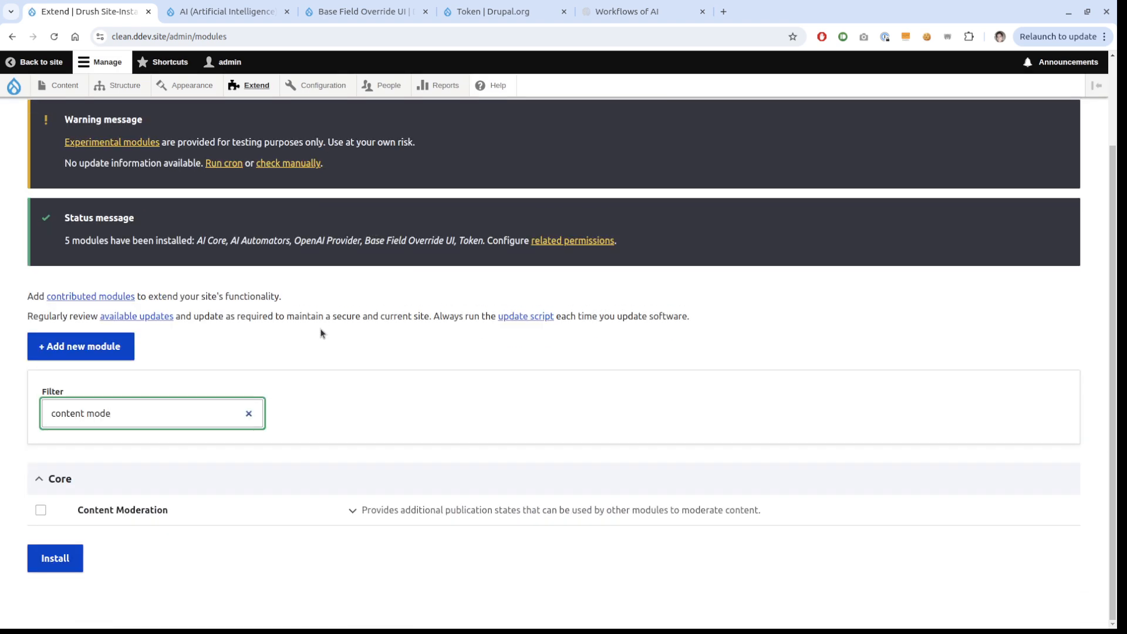
click(148, 509)
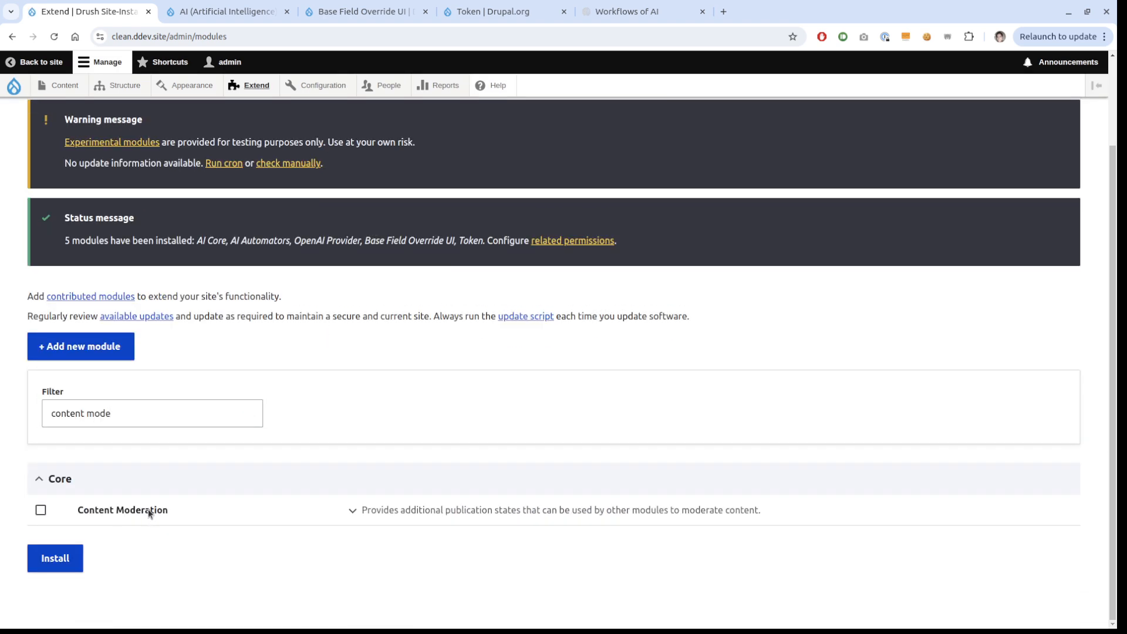
click(57, 561)
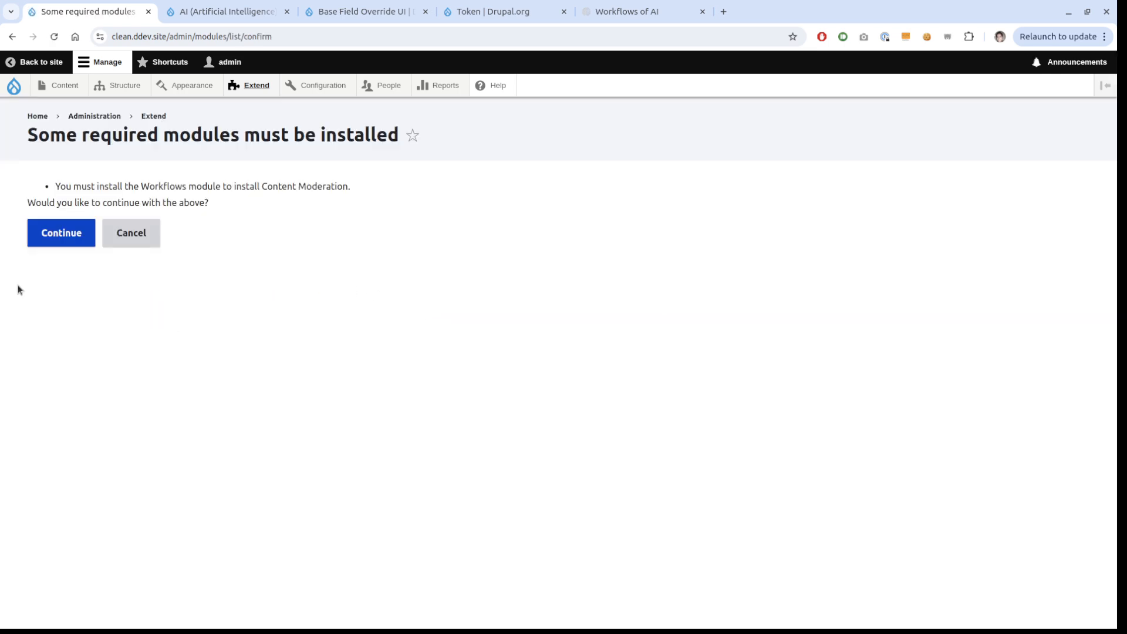
click(82, 229)
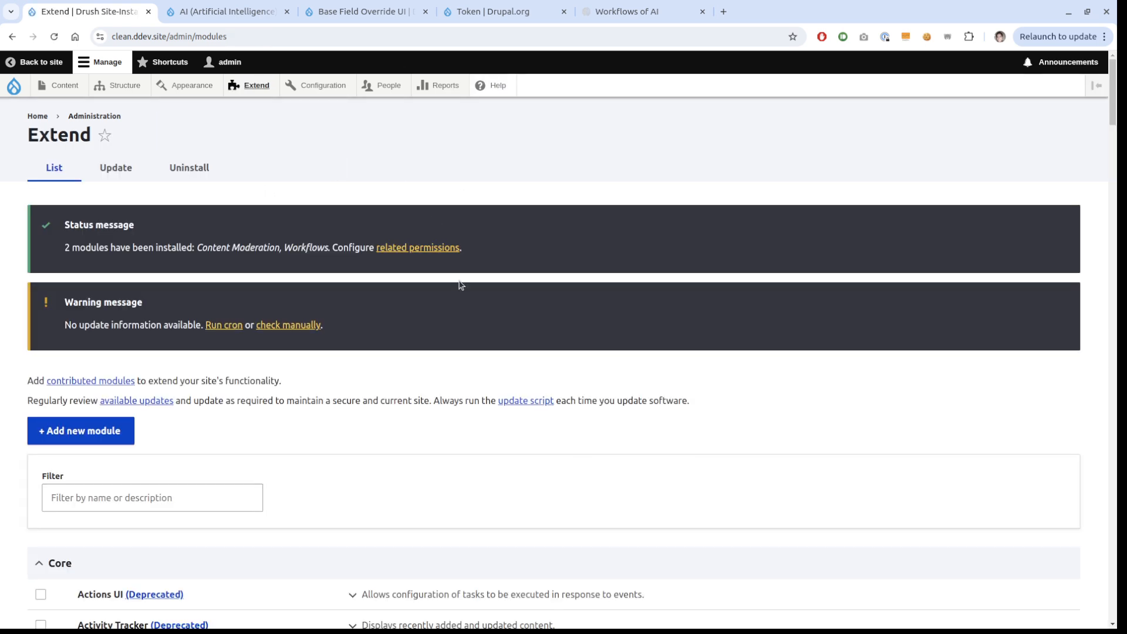
- Open the Editorial workflow for editing from the site's workflow configuration
scroll(461, 285, down, 2)
scroll(459, 280, up, 2)
mouse_move(333, 90)
mouse_move(342, 345)
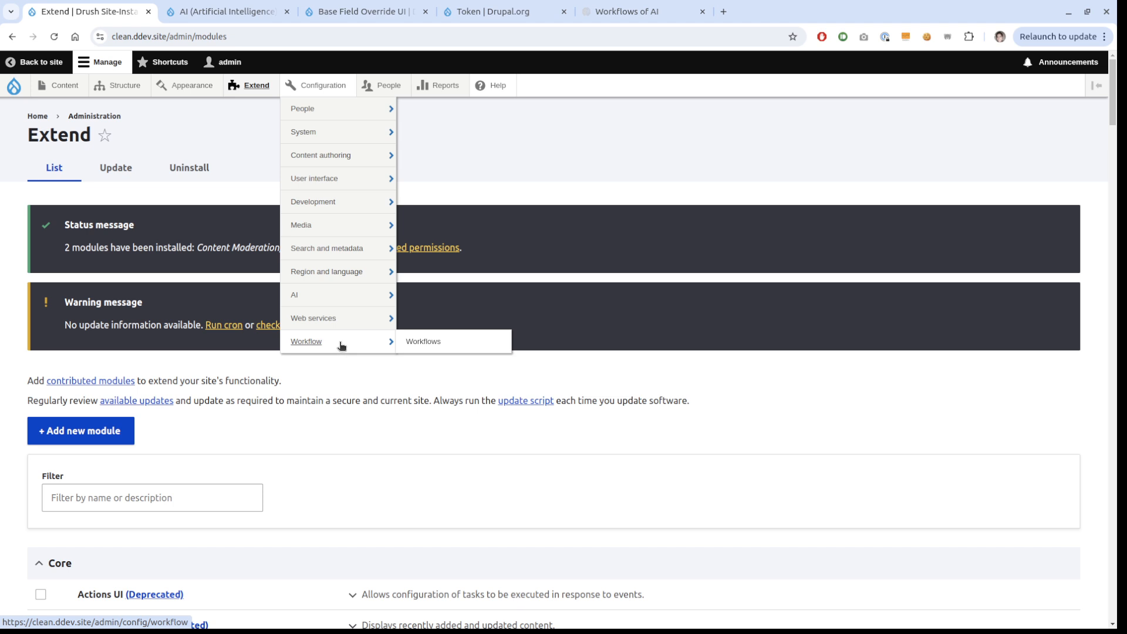
click(414, 341)
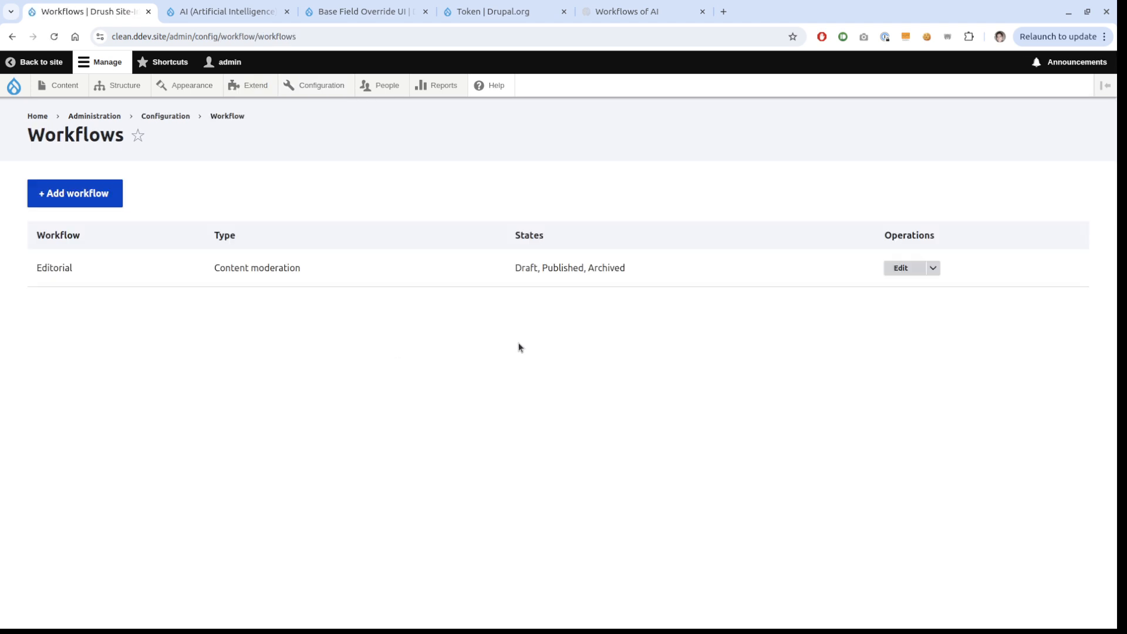
click(895, 269)
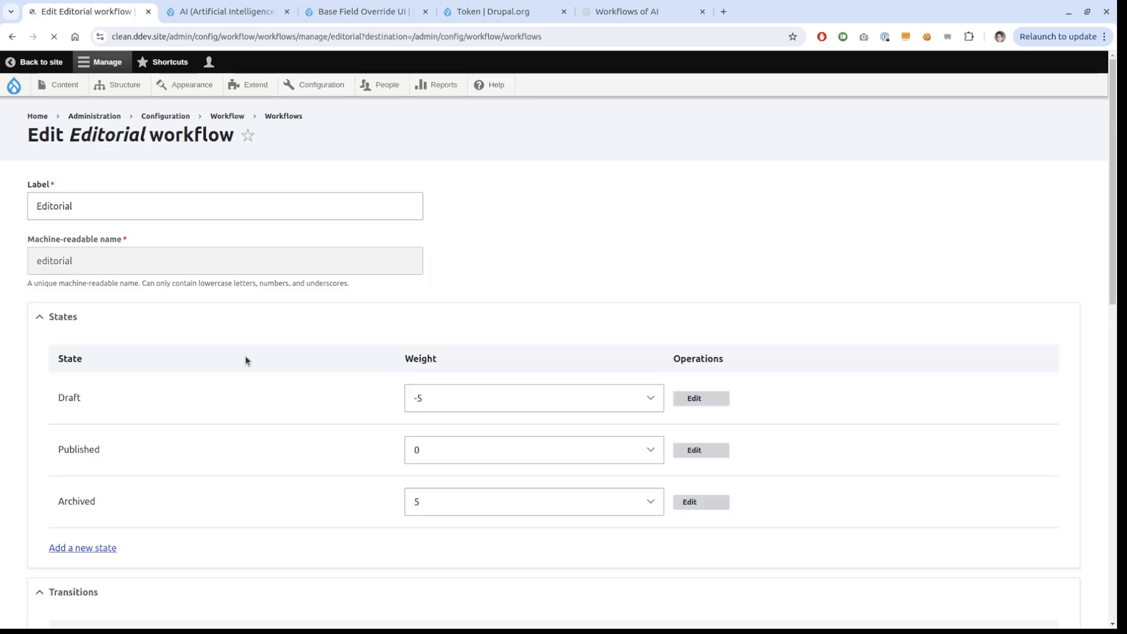
- Apply the Editorial workflow to the Article content type
scroll(246, 360, down, 12)
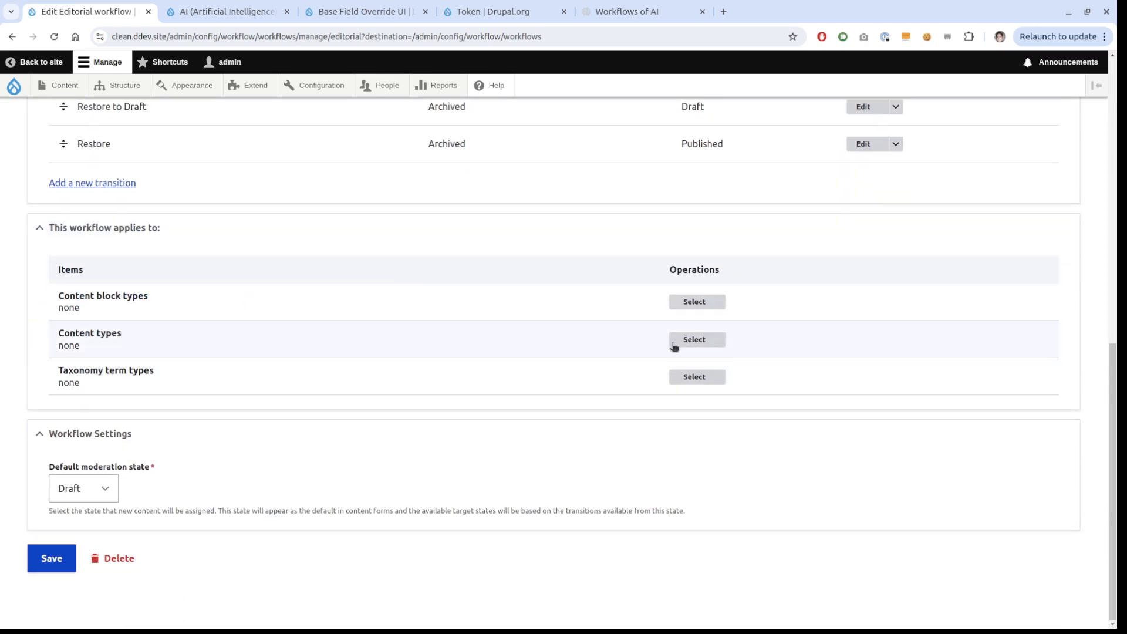
click(674, 345)
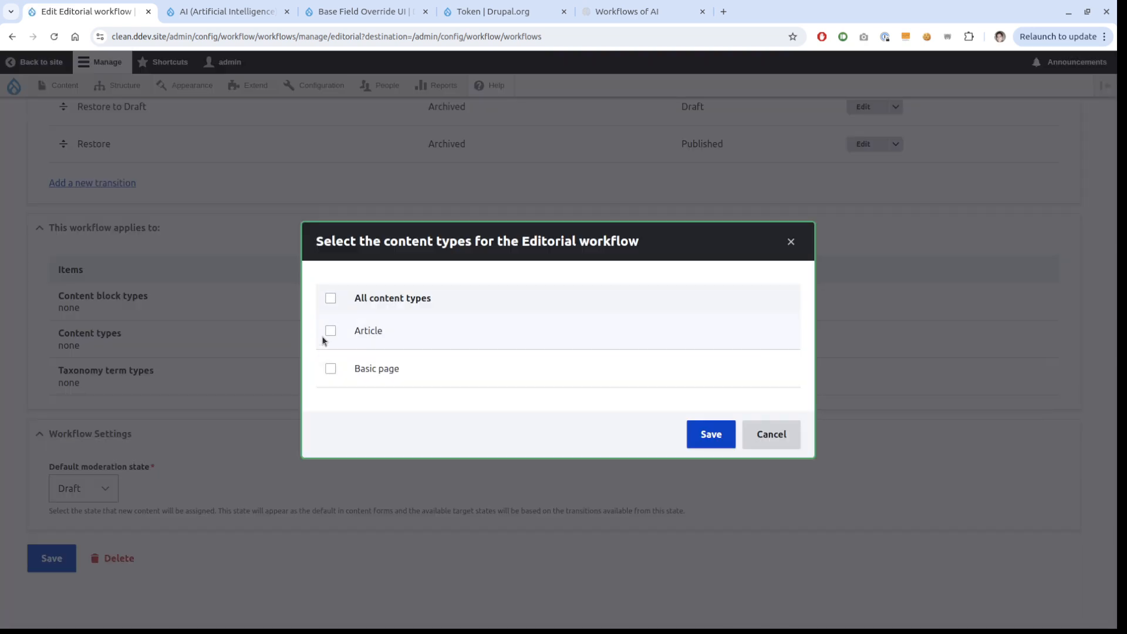
click(330, 331)
click(711, 434)
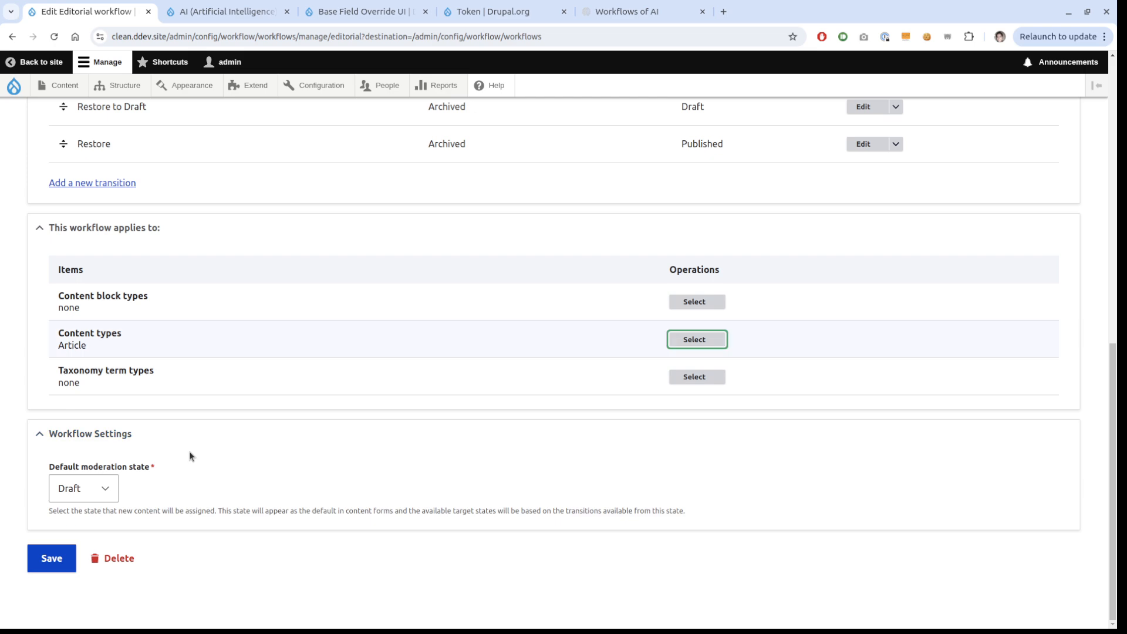
- Add a new workflow state labelled "Flagged" to the Editorial workflow, leaving it unpublished and not a default revision
scroll(189, 456, up, 12)
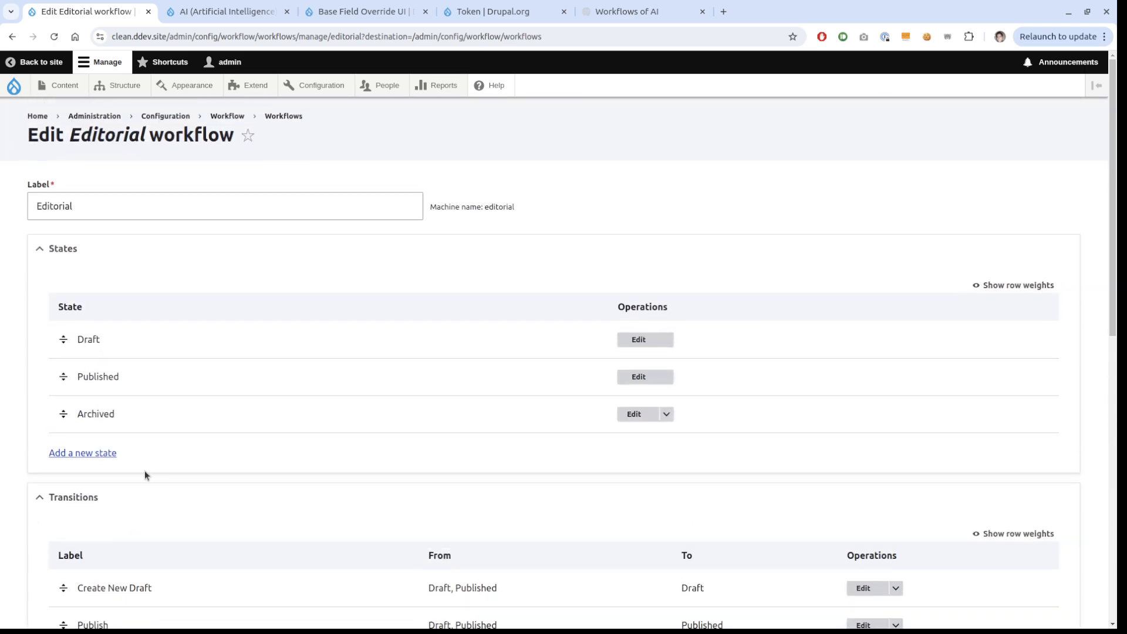
click(95, 455)
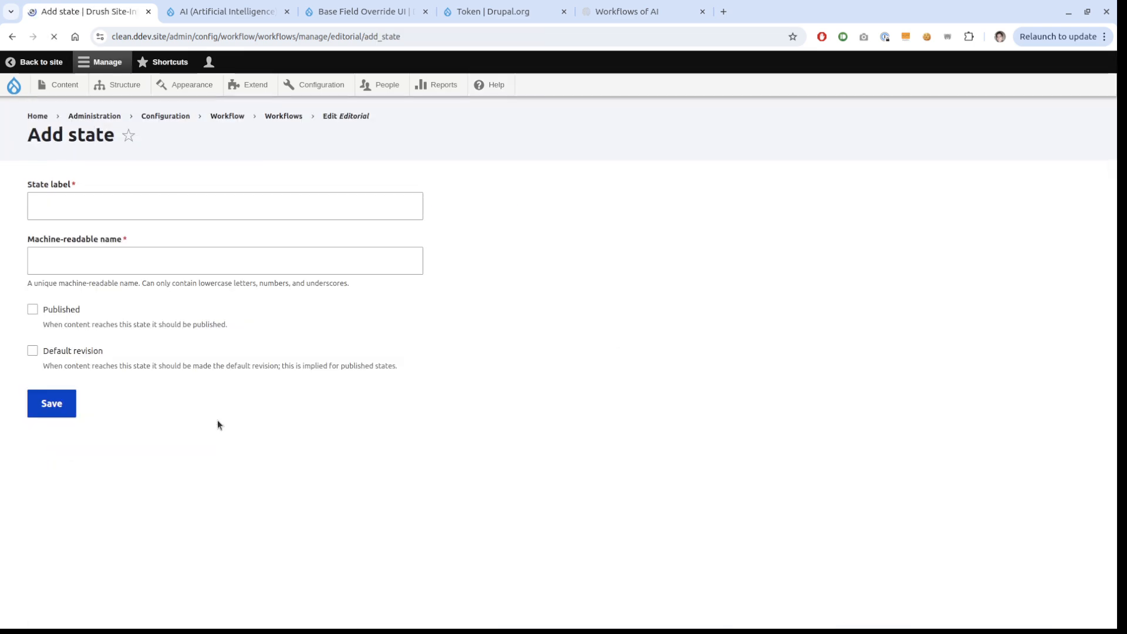
click(212, 213)
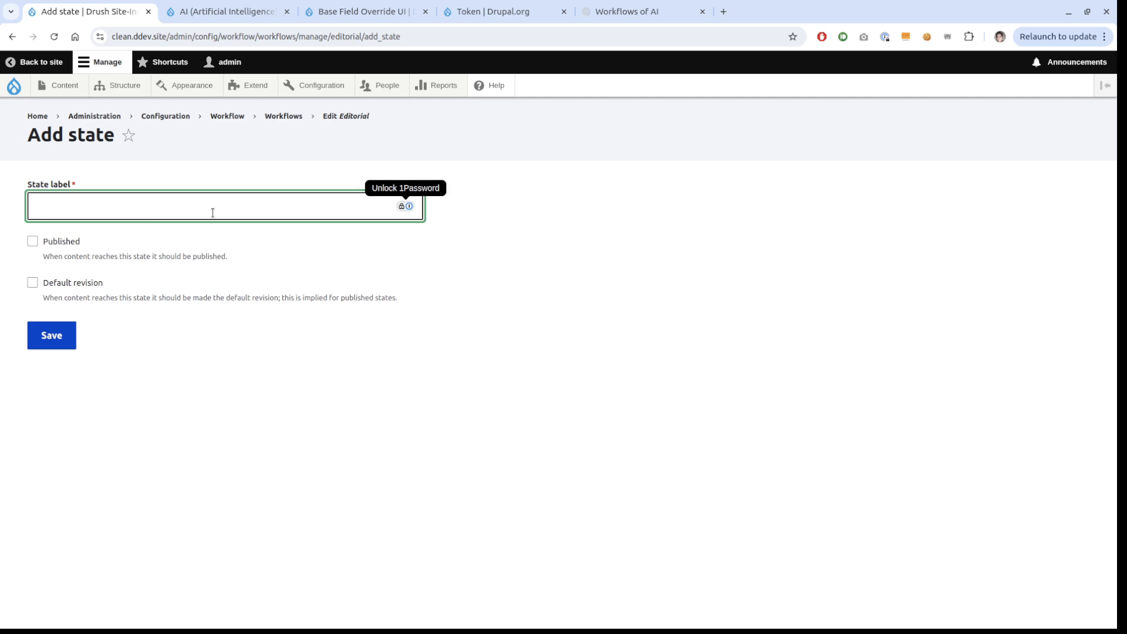
text(Flagged)
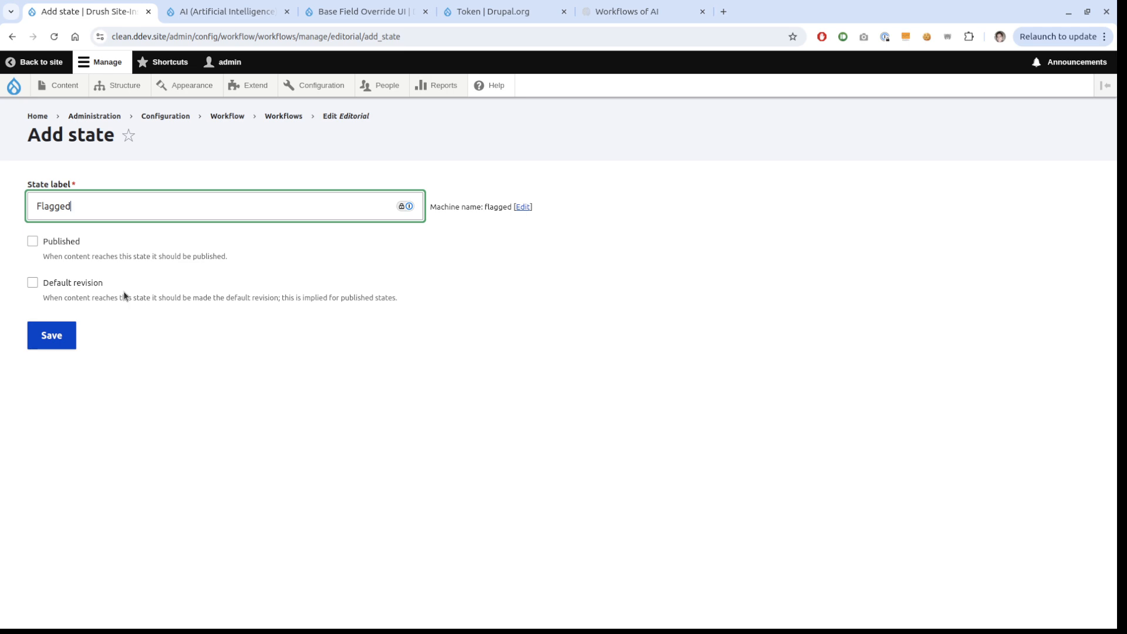
click(64, 347)
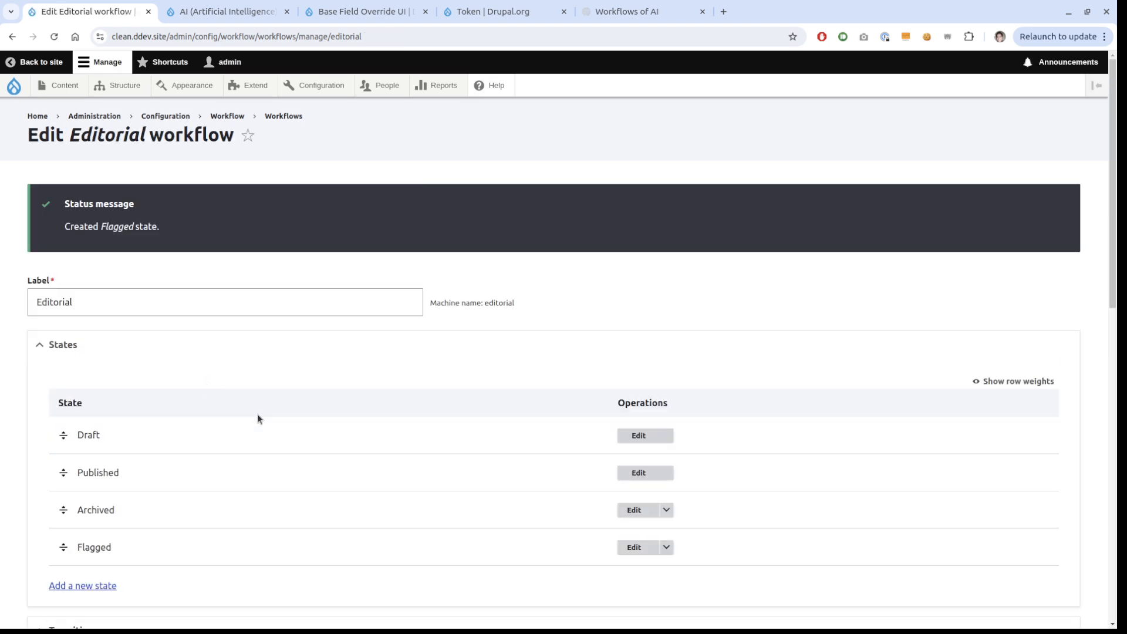
- Add another unpublished state labelled "Pre-Published" to the Editorial workflow
scroll(258, 415, down, 3)
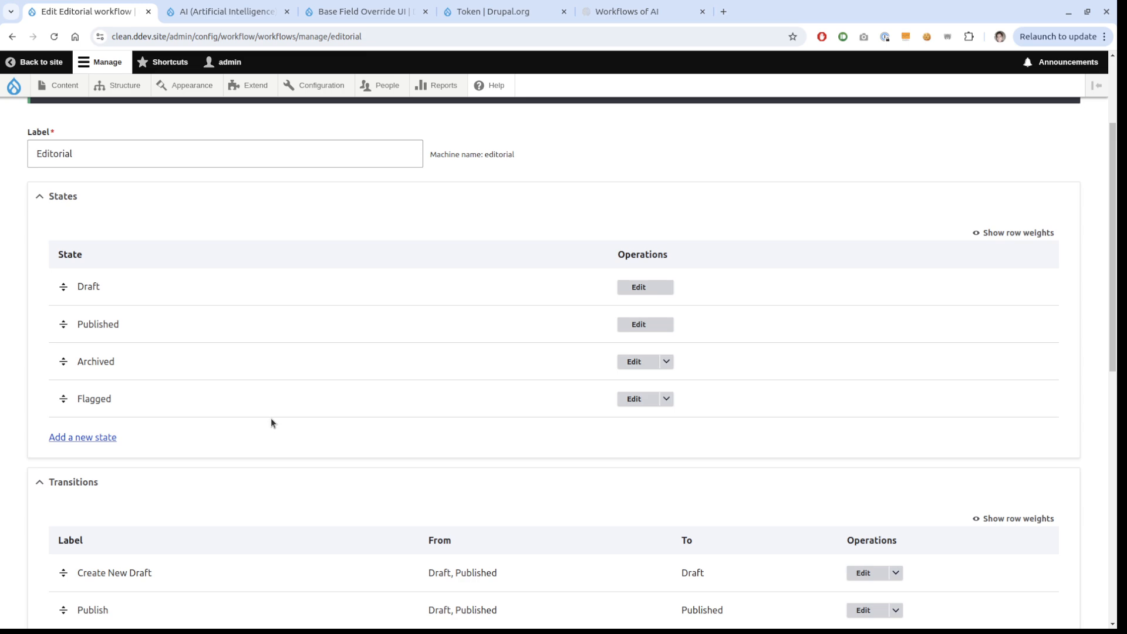
scroll(270, 418, down, 2)
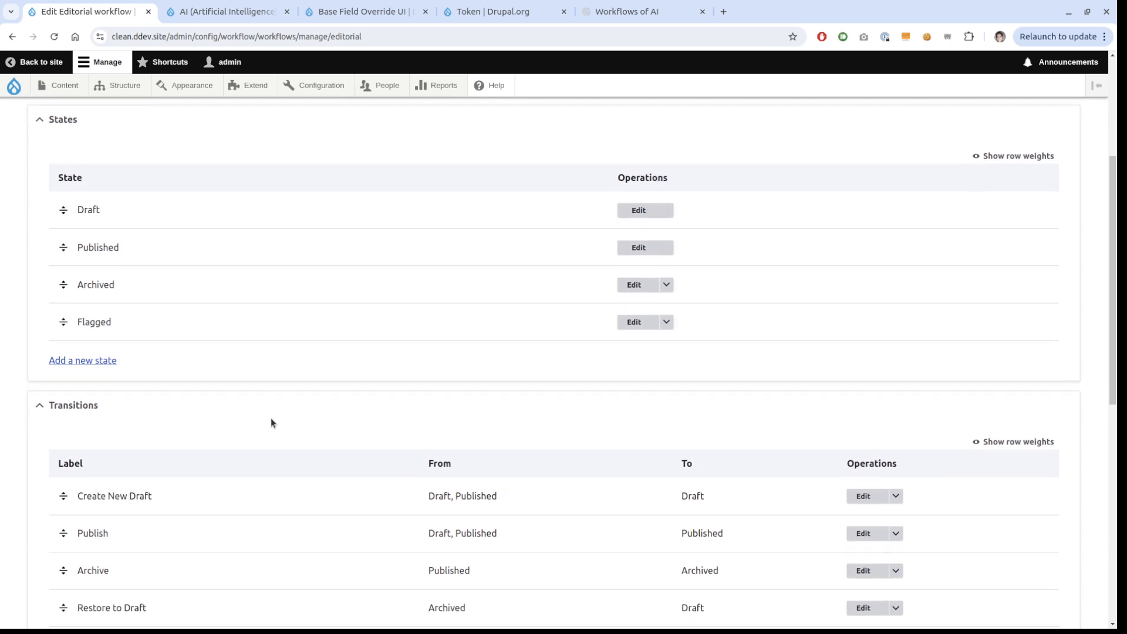
click(98, 364)
click(183, 213)
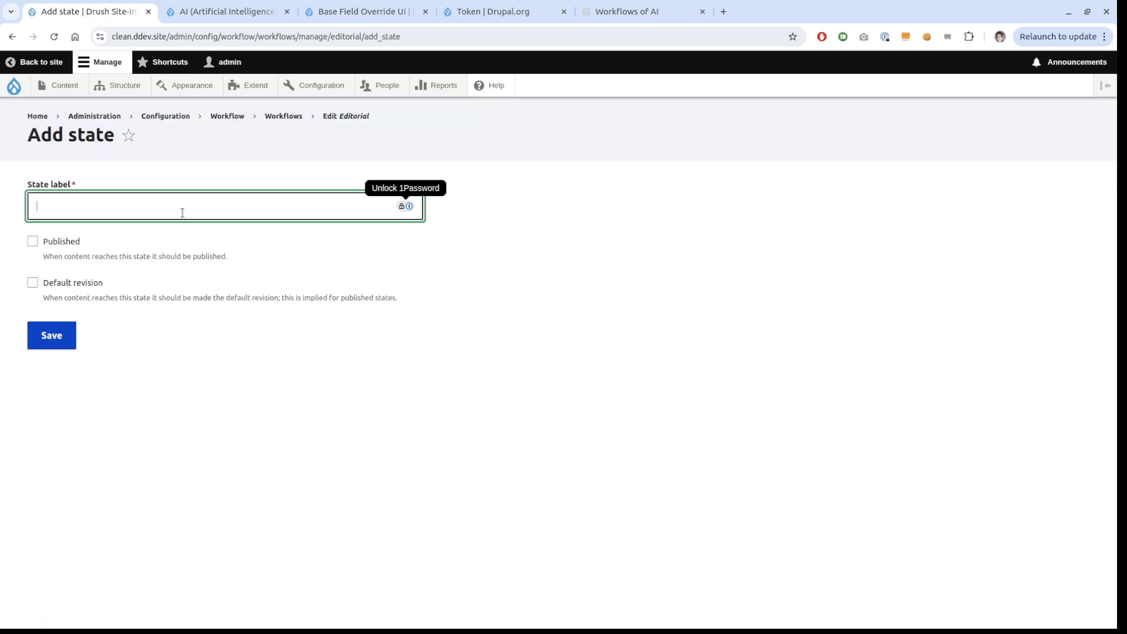
text(PRe-)
key(BackSpace)
key(BackSpace)
key(BackSpace)
text(re-)
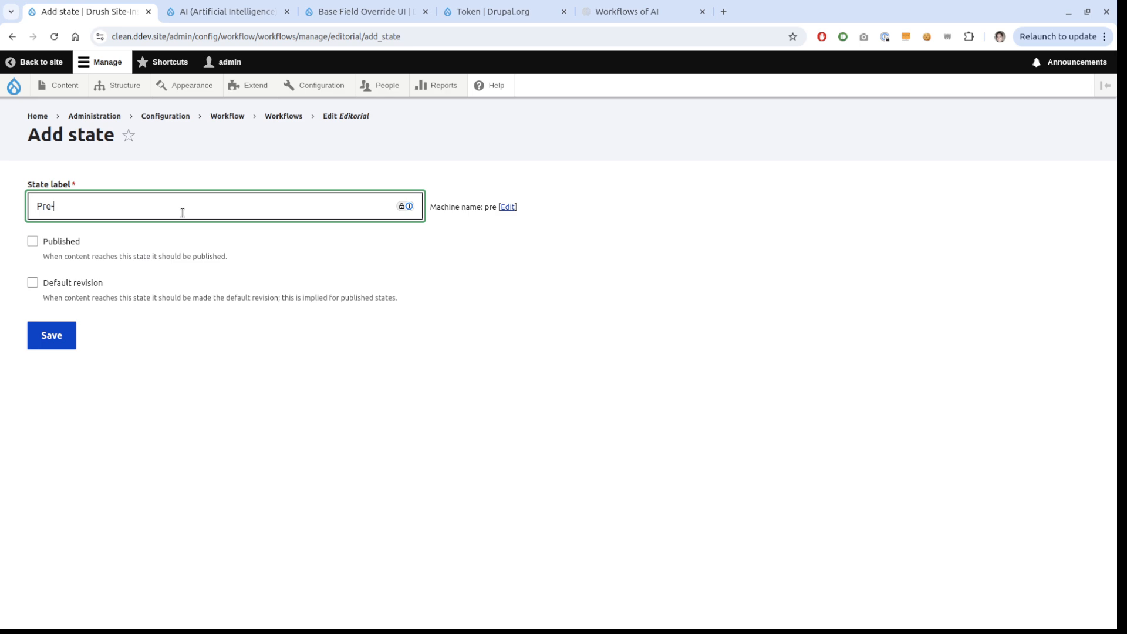
text(Published)
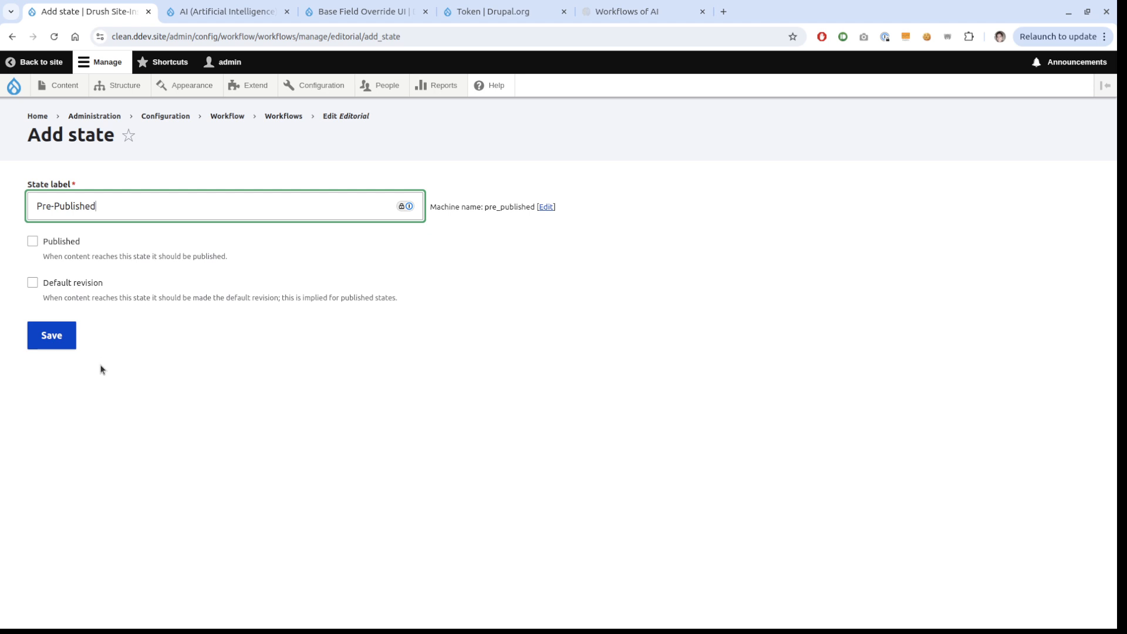
click(74, 342)
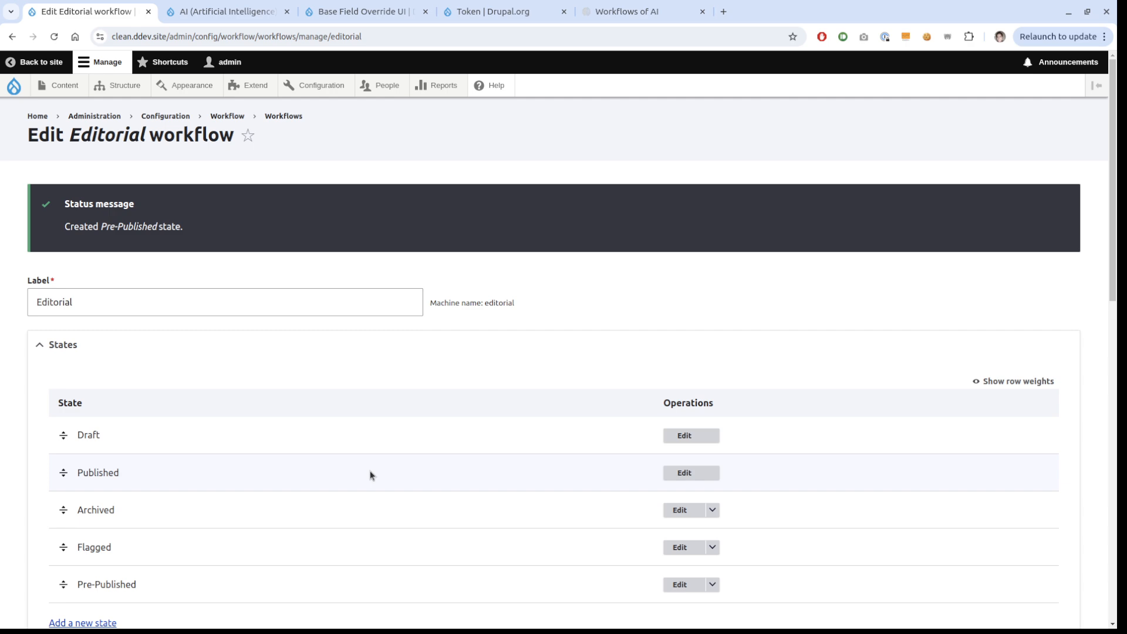
- Edit the Create New Draft transition so that it no longer starts from Published, and save it
scroll(370, 473, down, 5)
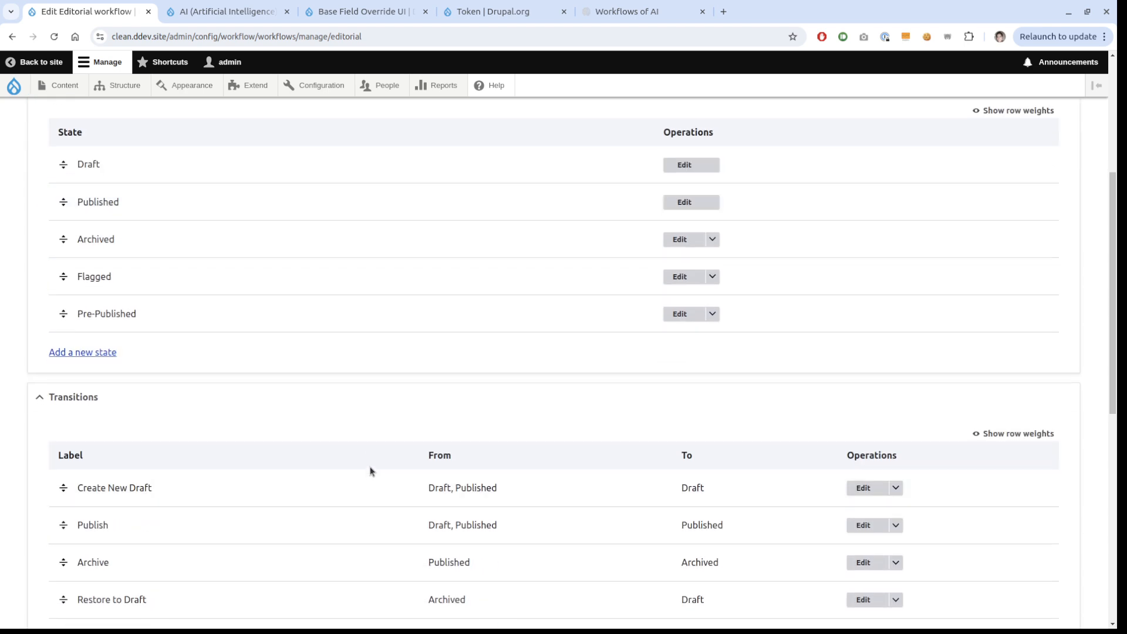
scroll(370, 470, up, 4)
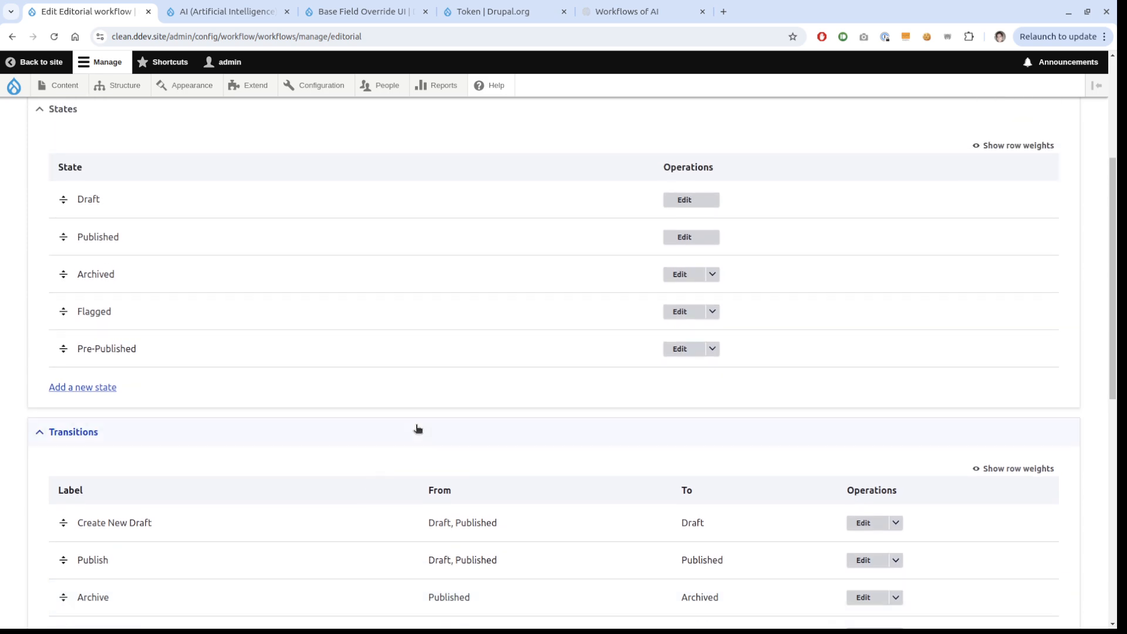
scroll(418, 429, down, 1)
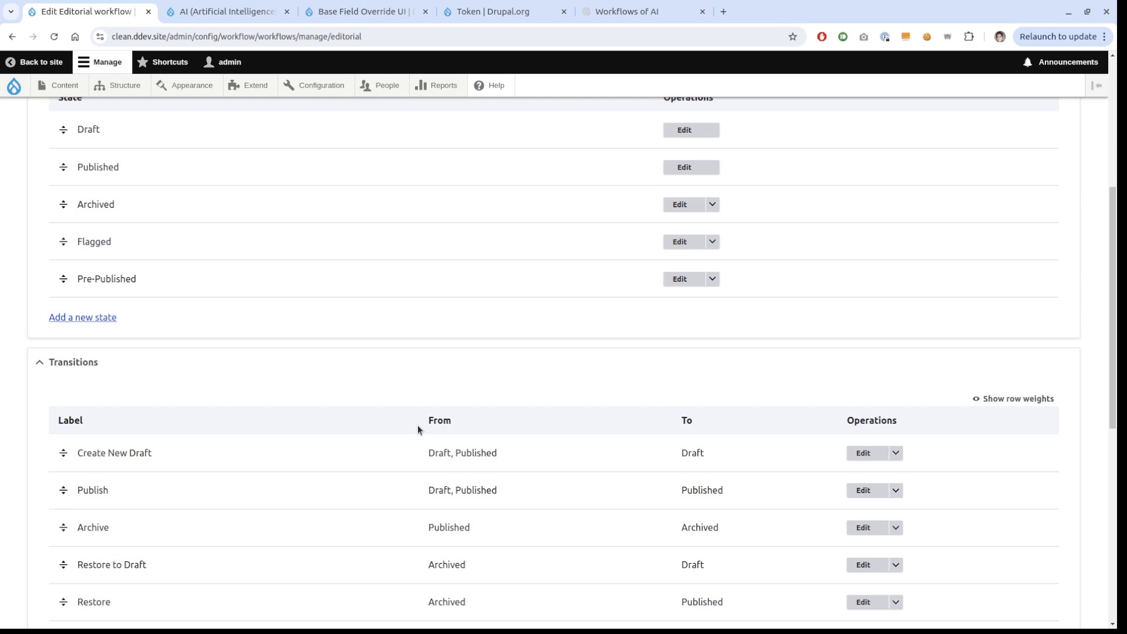
scroll(417, 429, down, 2)
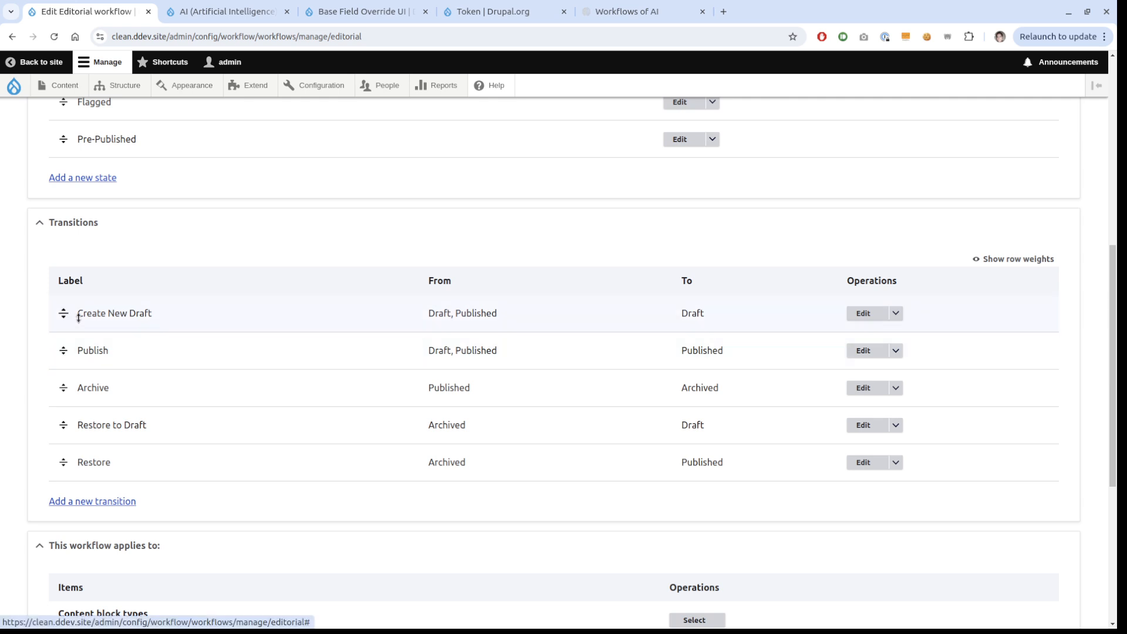
click(863, 313)
click(63, 273)
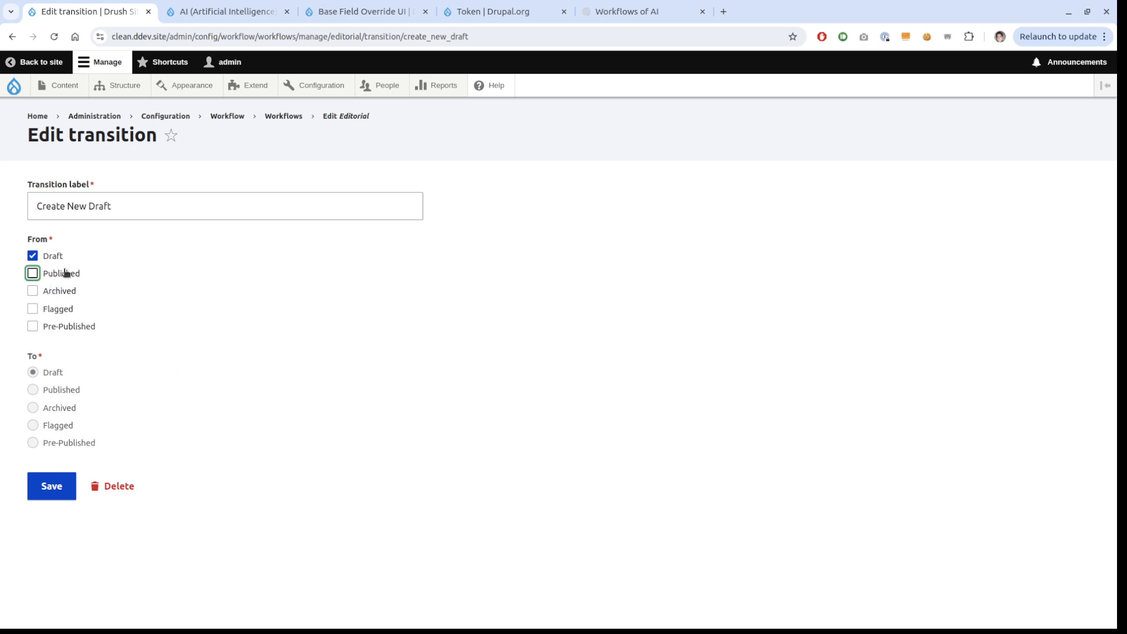
click(59, 485)
- Edit the Publish transition so that it starts only from Pre-Published instead of Draft and Published, and save it
scroll(415, 411, down, 4)
scroll(414, 418, down, 3)
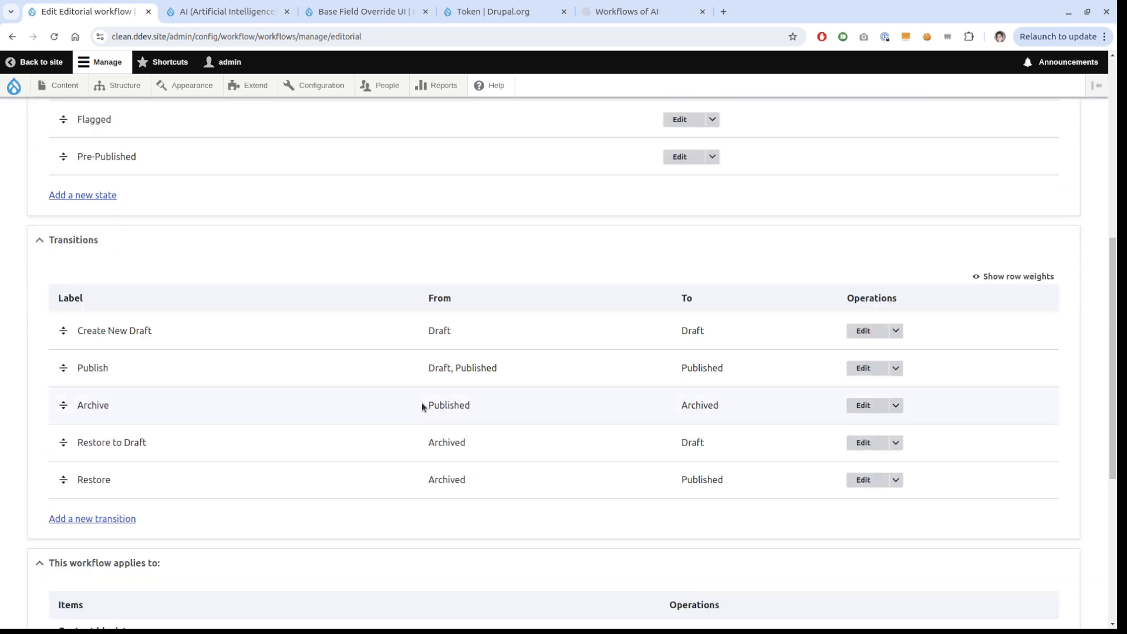
click(863, 368)
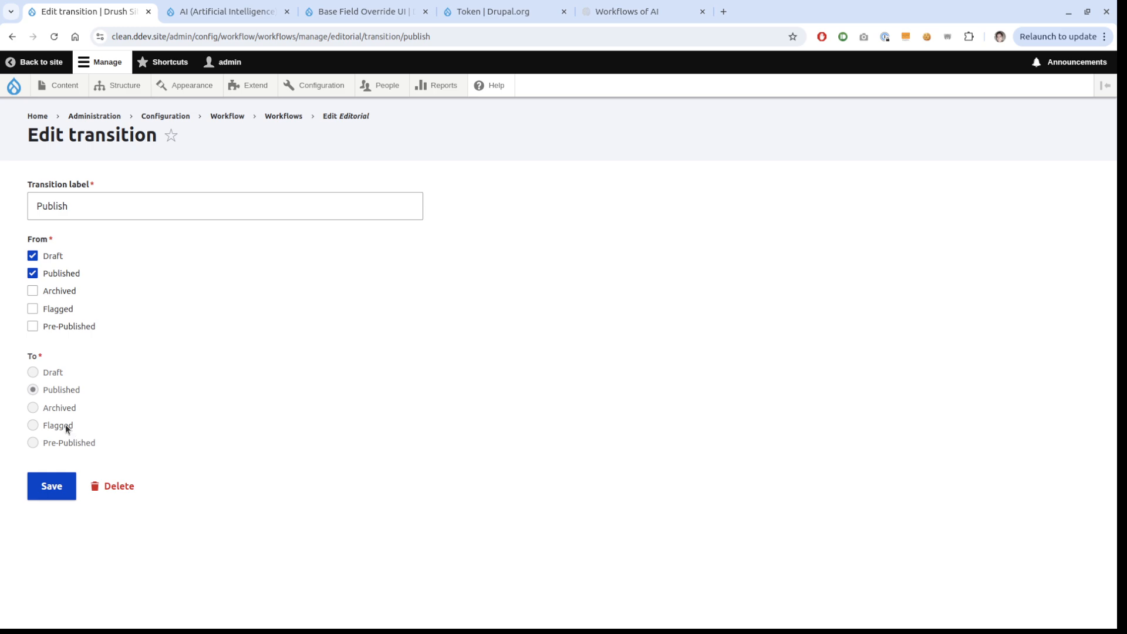
click(54, 331)
click(57, 275)
click(56, 261)
click(48, 495)
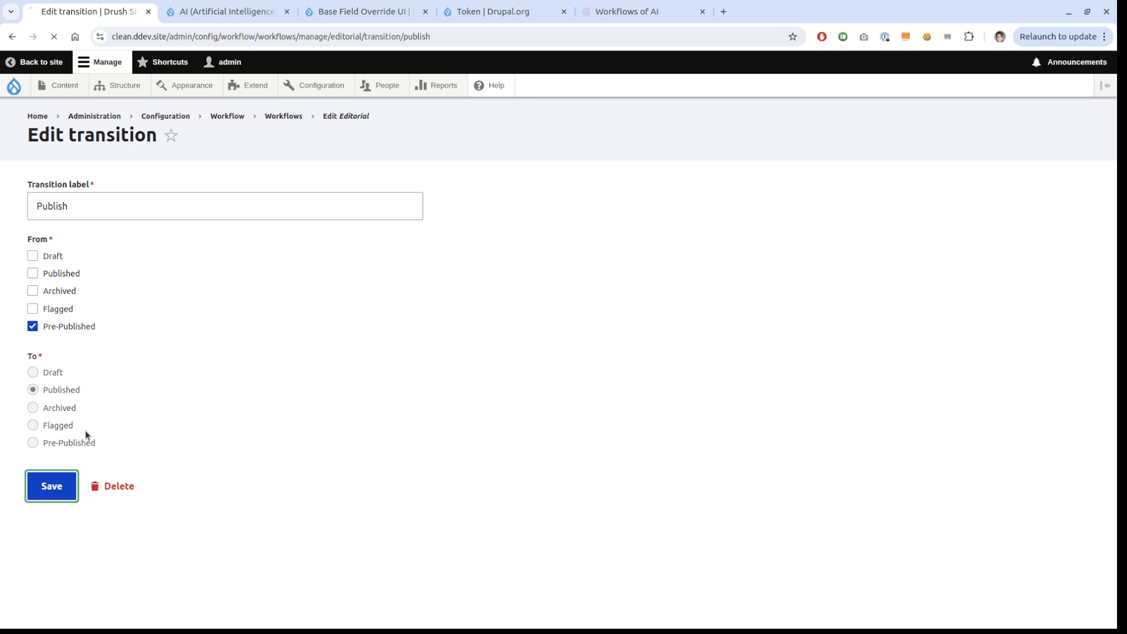
- Add a transition labelled "Pre-Published" that goes from Draft to Pre-Published
scroll(506, 494, down, 6)
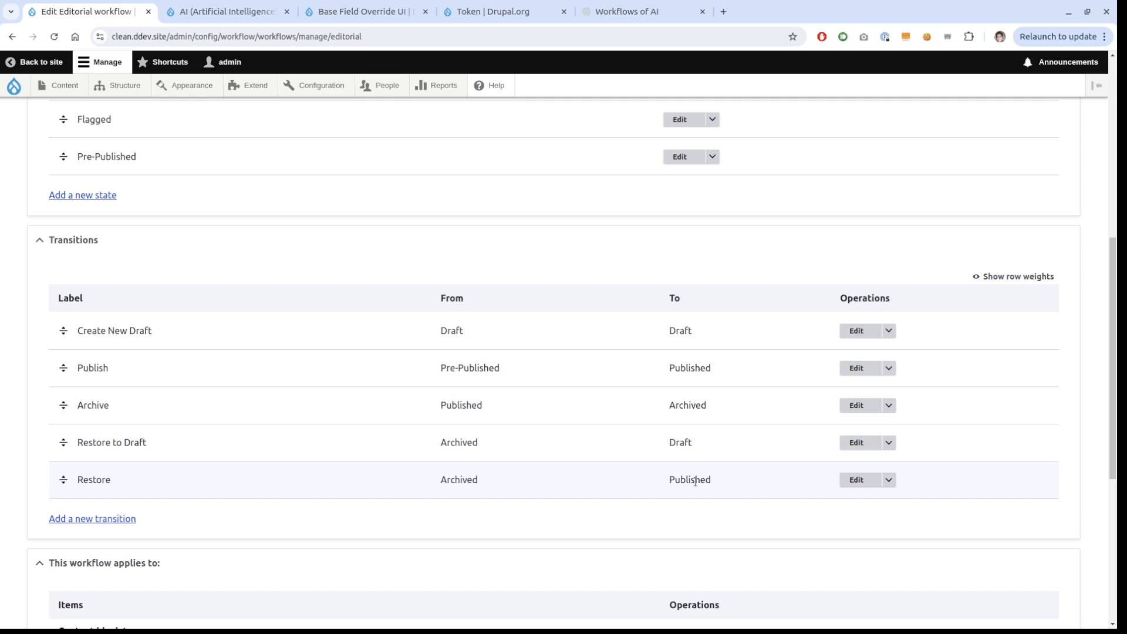
click(101, 518)
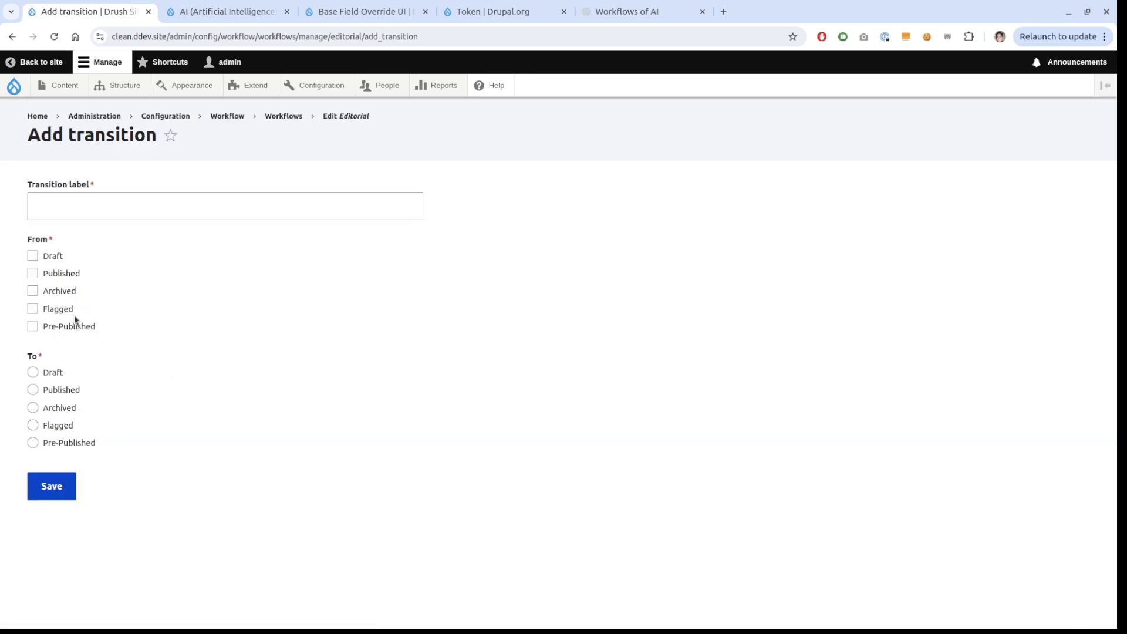
click(69, 442)
click(33, 256)
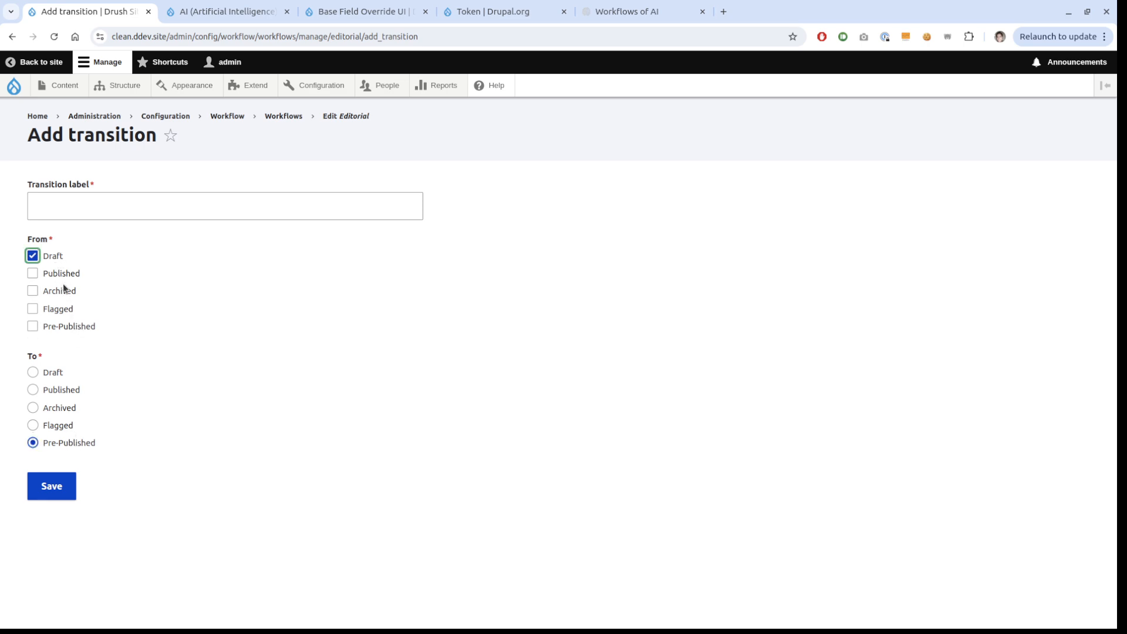
click(132, 207)
text(Pre-P)
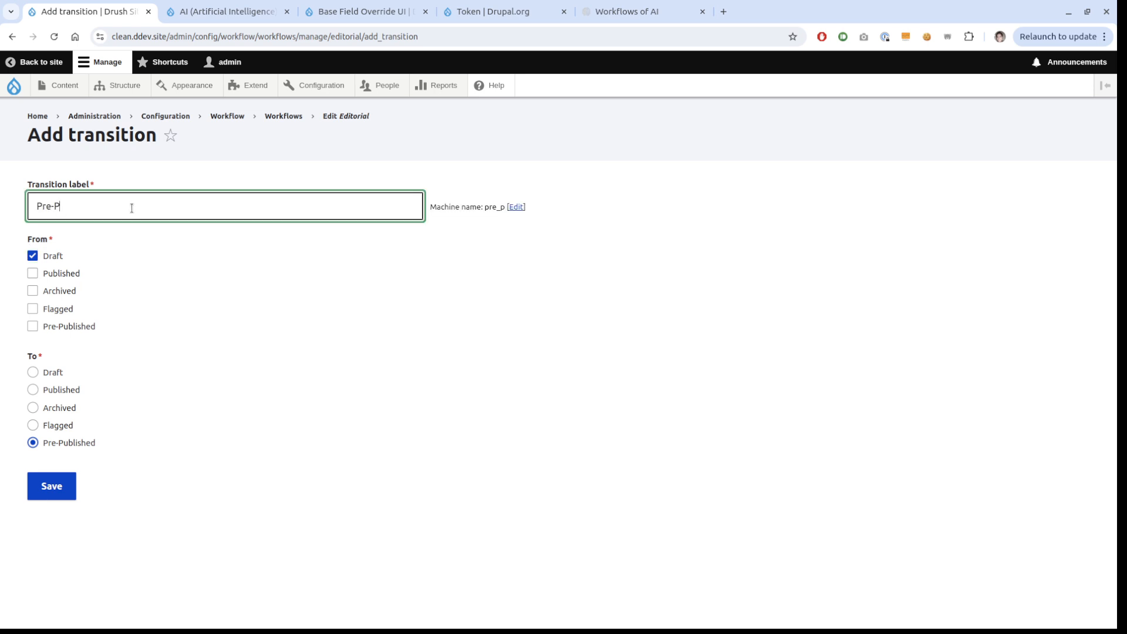
text(ublished)
click(71, 479)
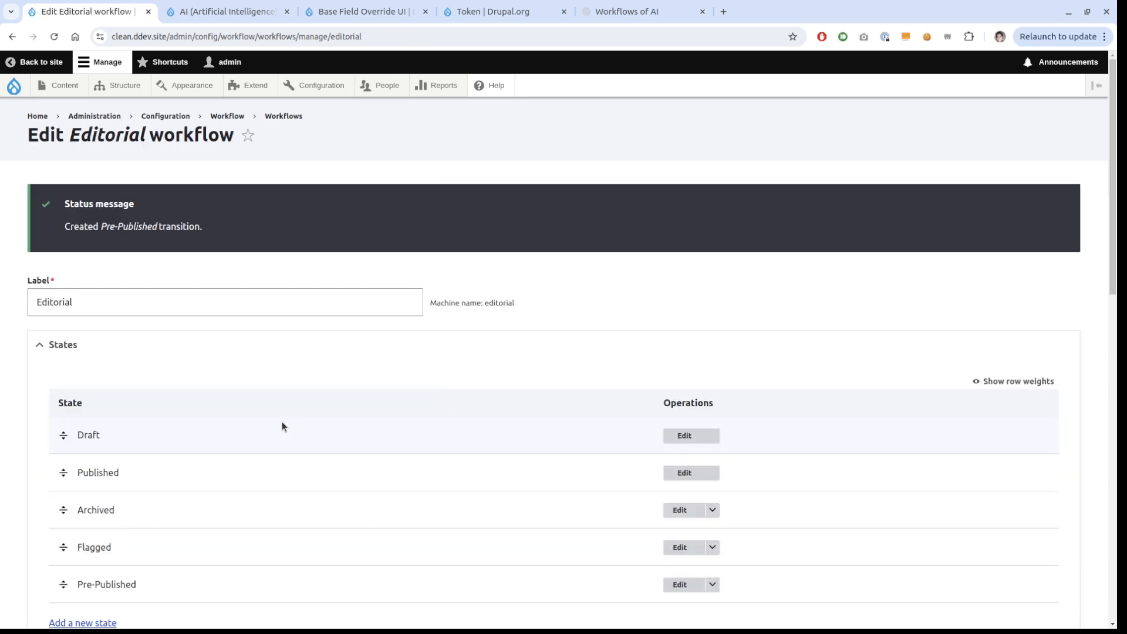
- Add a transition labelled "Flagged" that goes from Flagged to Draft
scroll(60, 494, down, 7)
scroll(61, 494, down, 1)
click(88, 546)
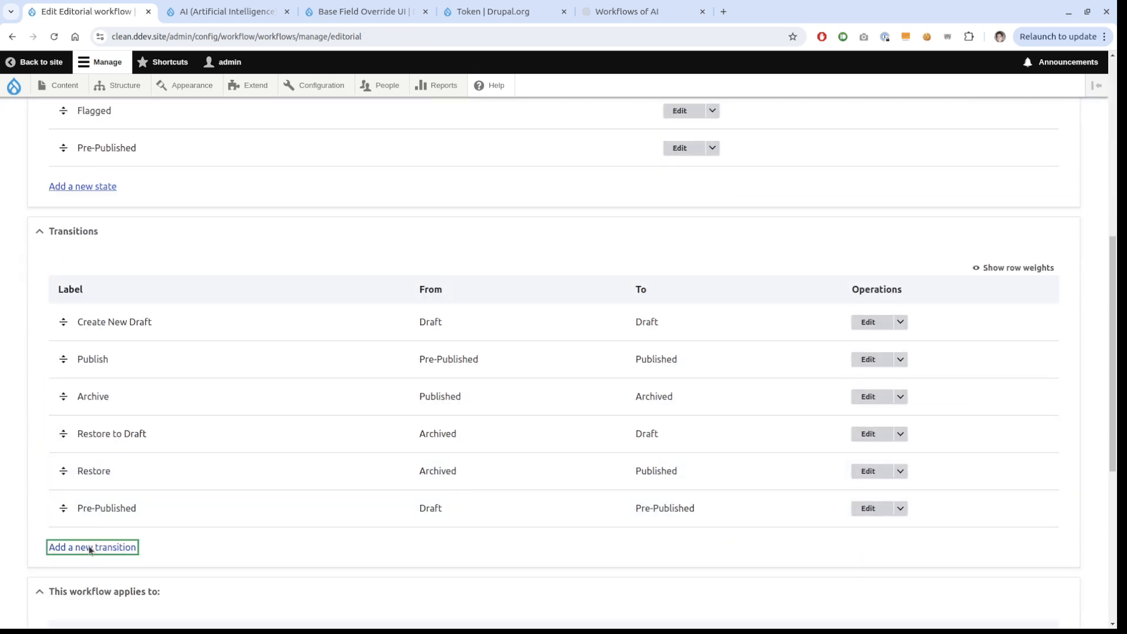
click(128, 198)
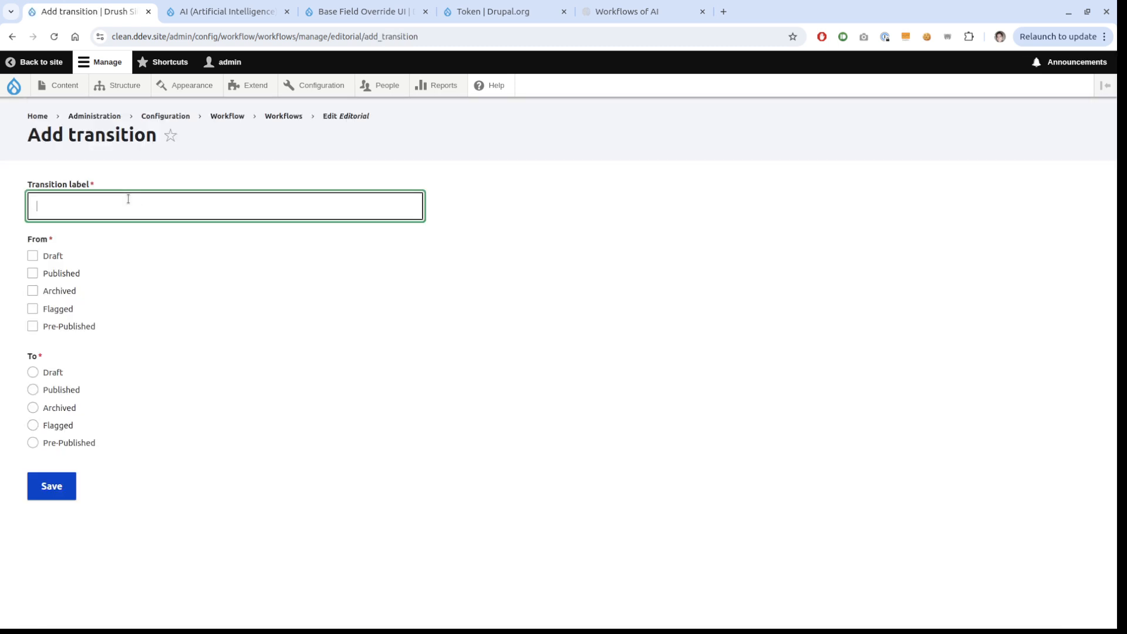
text(Flagged)
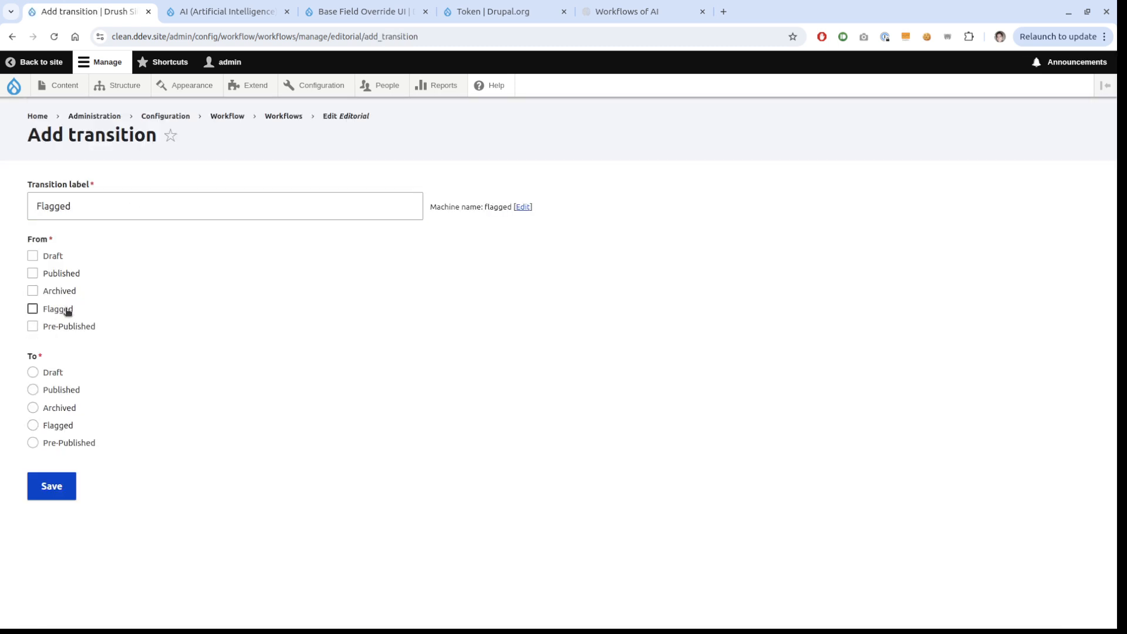
click(68, 311)
click(51, 374)
click(62, 489)
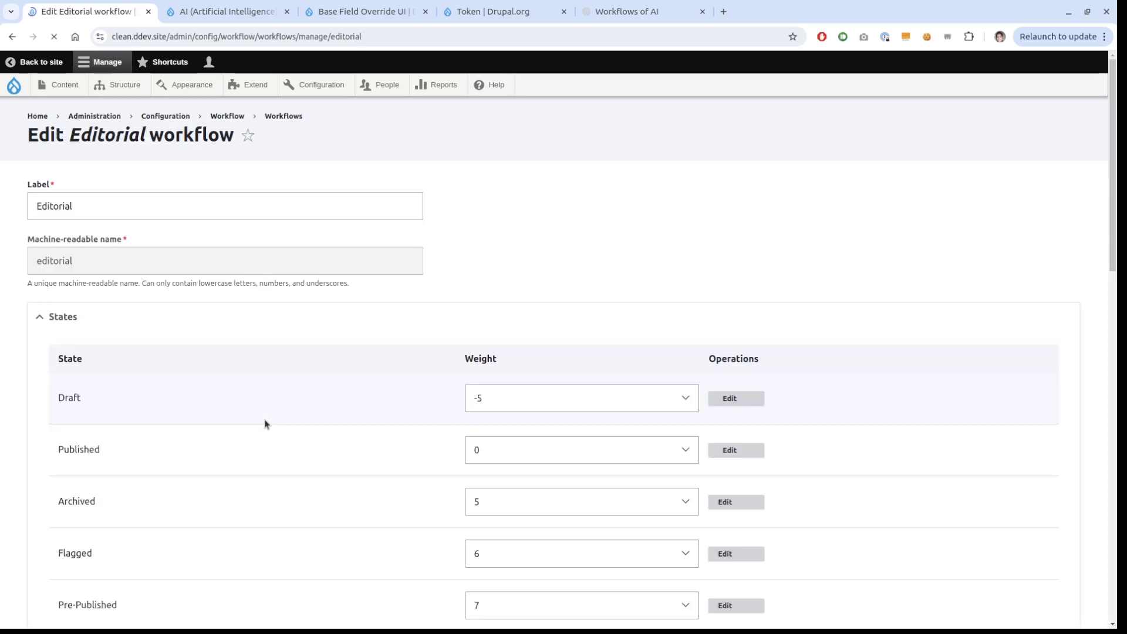
- Edit the Pre-Published transition to also allow Published and Flagged as starting states, and save it
scroll(265, 418, down, 4)
scroll(264, 417, down, 5)
scroll(265, 417, up, 2)
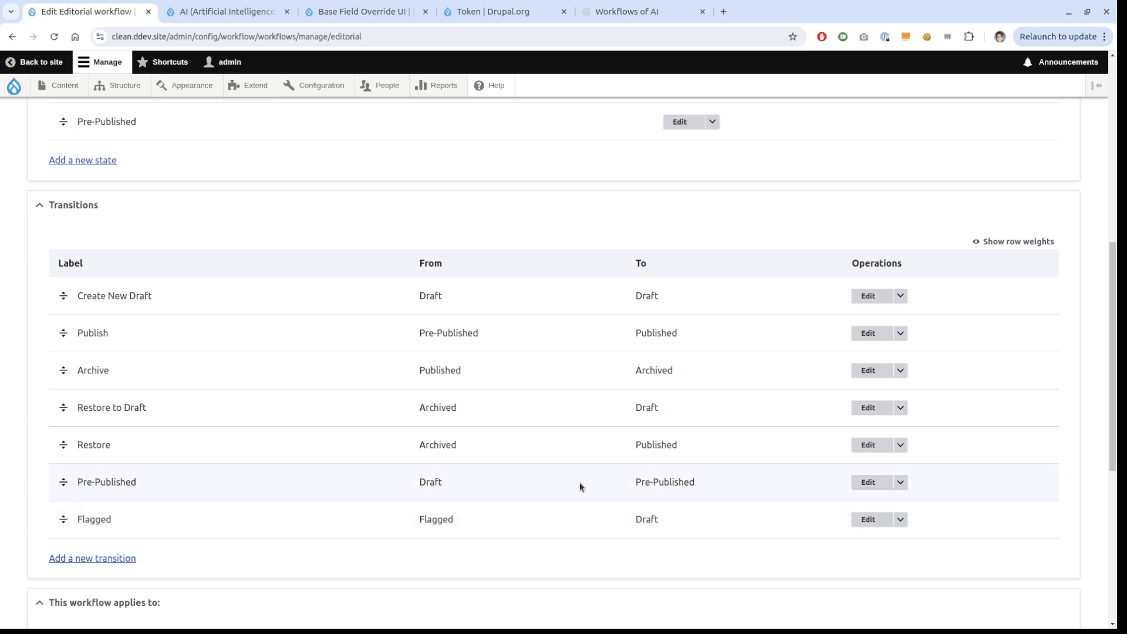
click(874, 486)
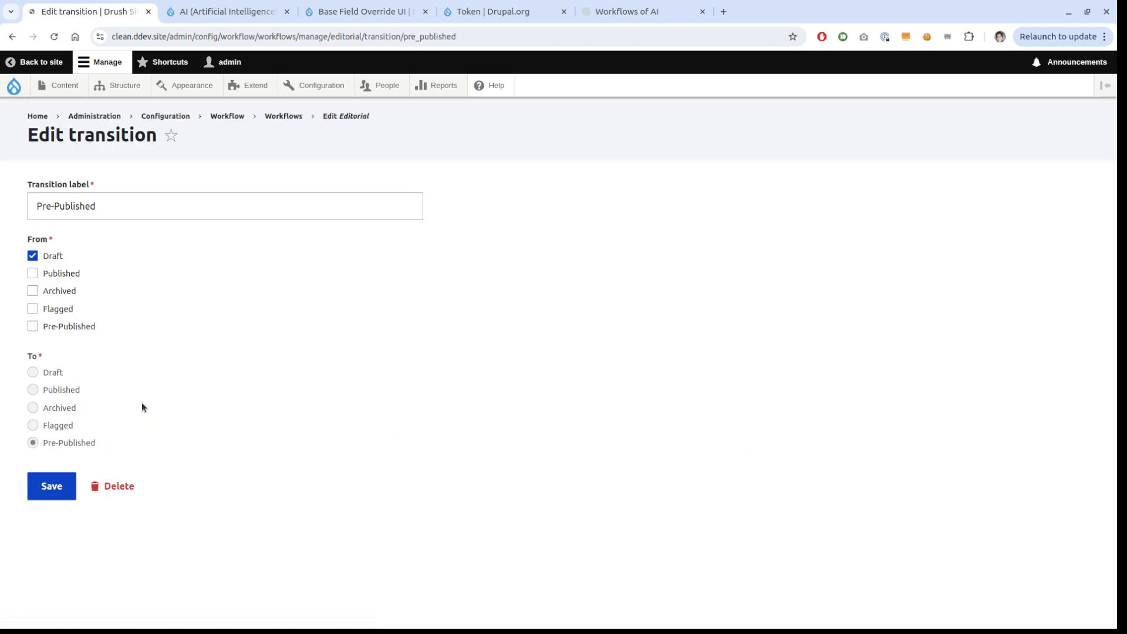
click(58, 309)
click(75, 277)
click(67, 486)
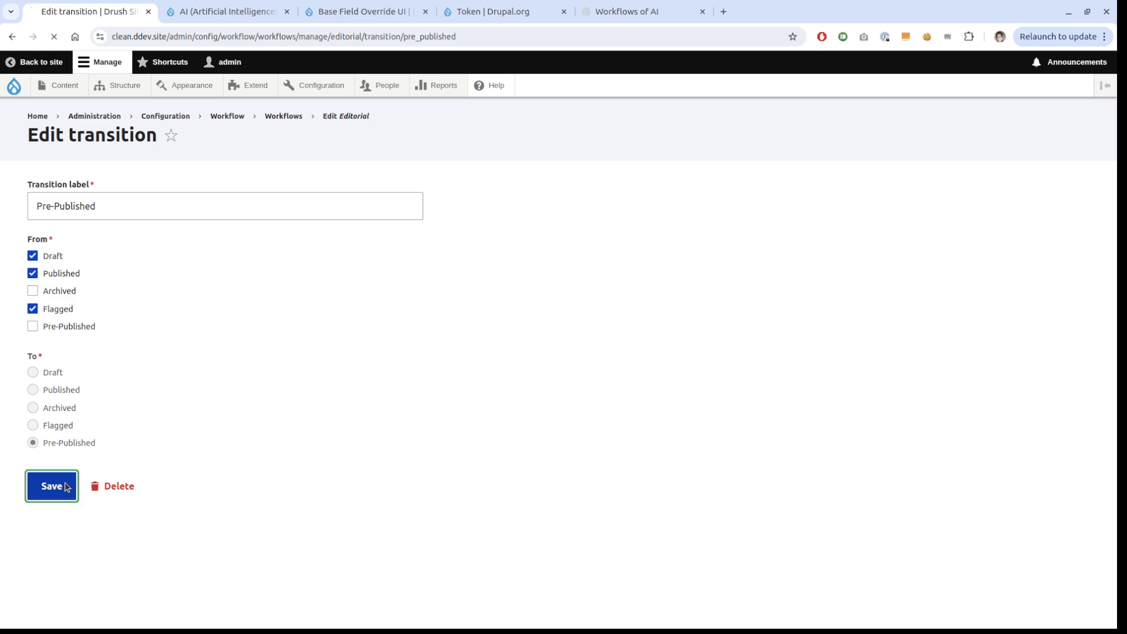
- Keep Draft as the default moderation state and save the Editorial workflow
scroll(125, 407, down, 15)
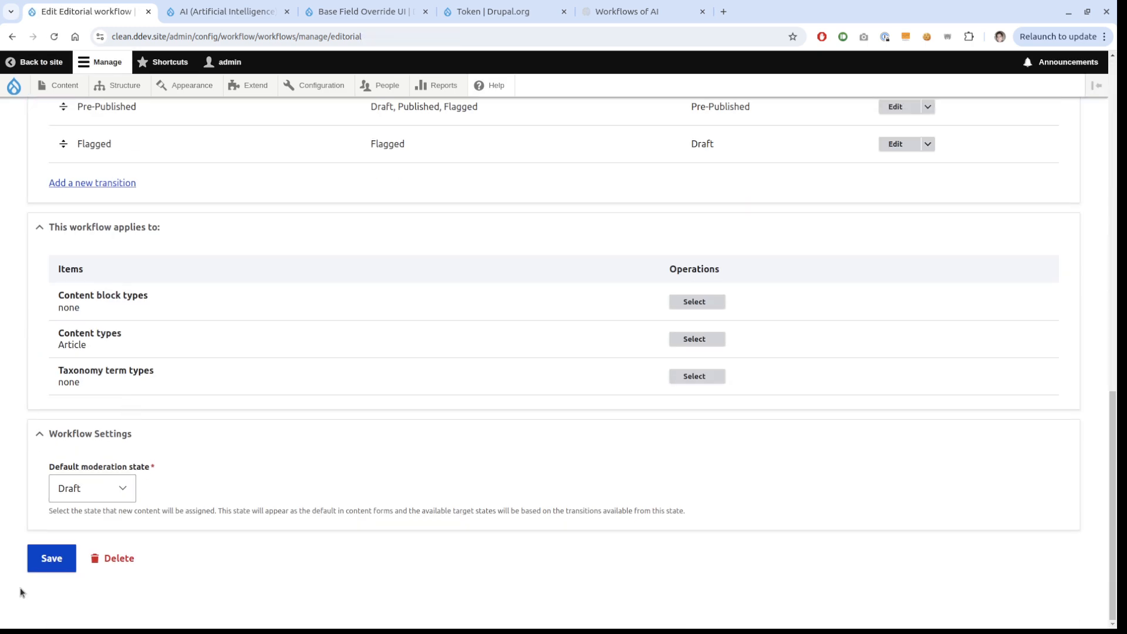
click(80, 496)
click(81, 506)
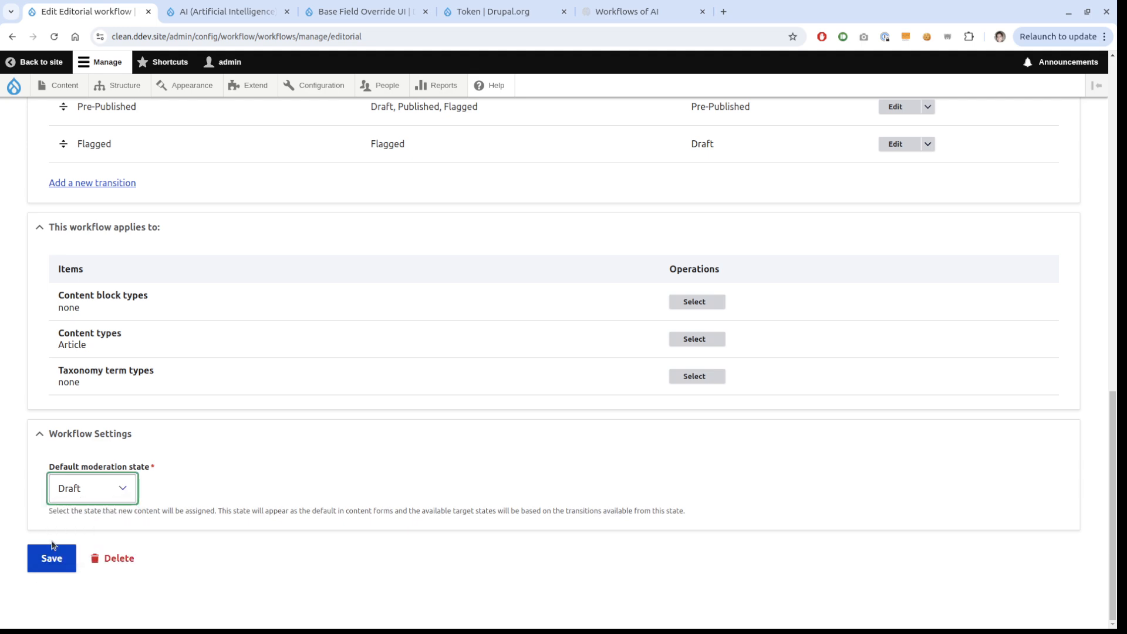
click(52, 558)
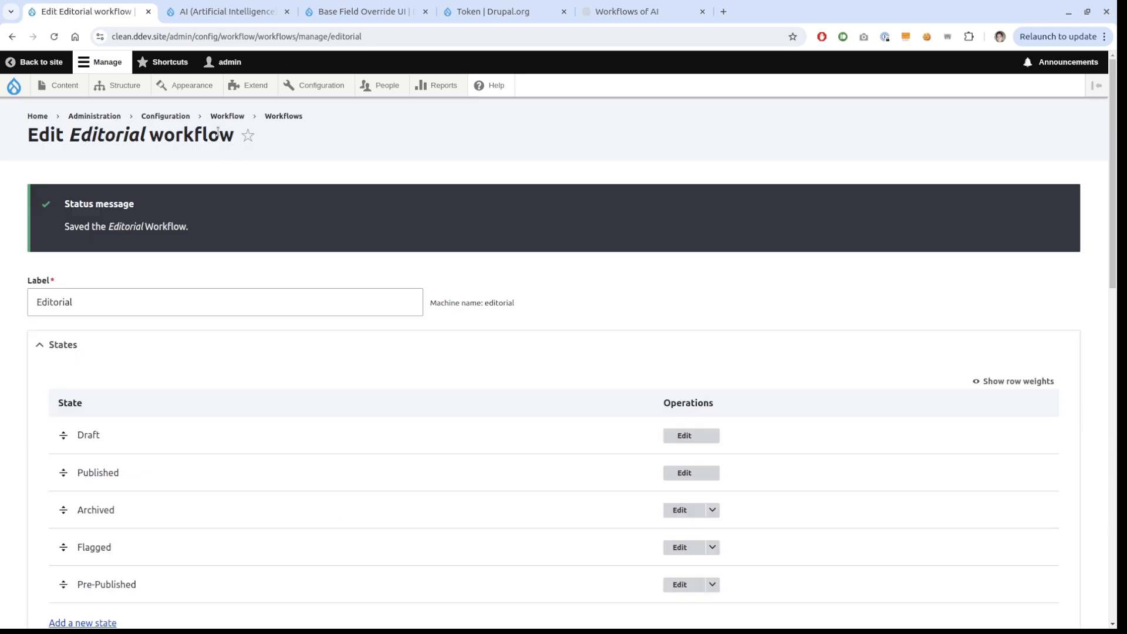
- Add a base field override for the Article content type's Moderation state with default label and description, save it, and open it for editing
mouse_move(138, 88)
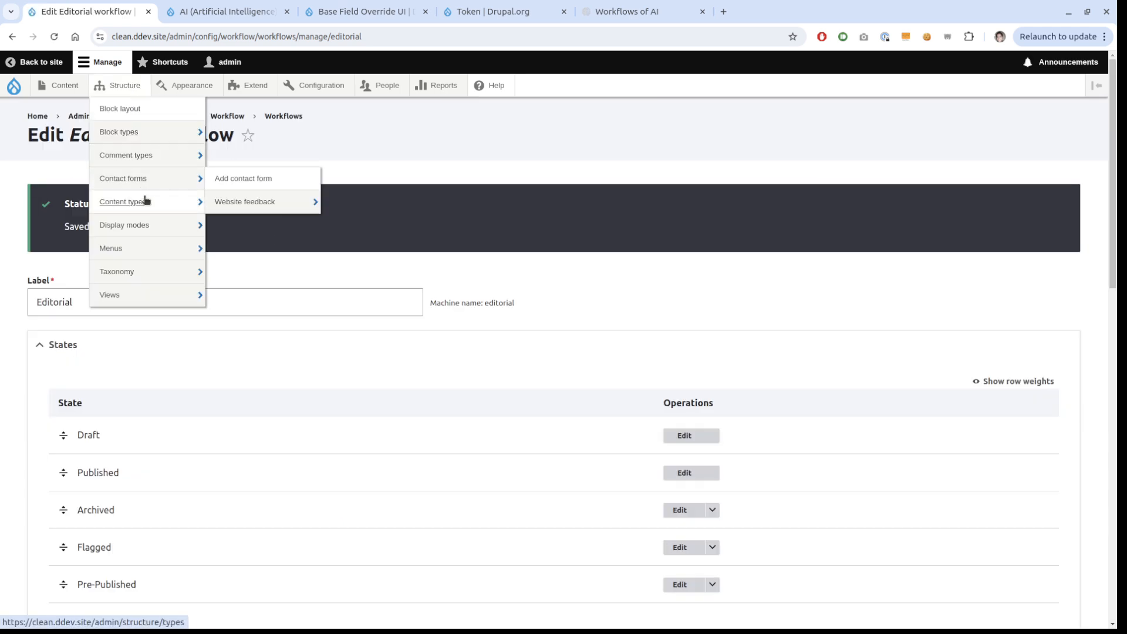
mouse_move(154, 202)
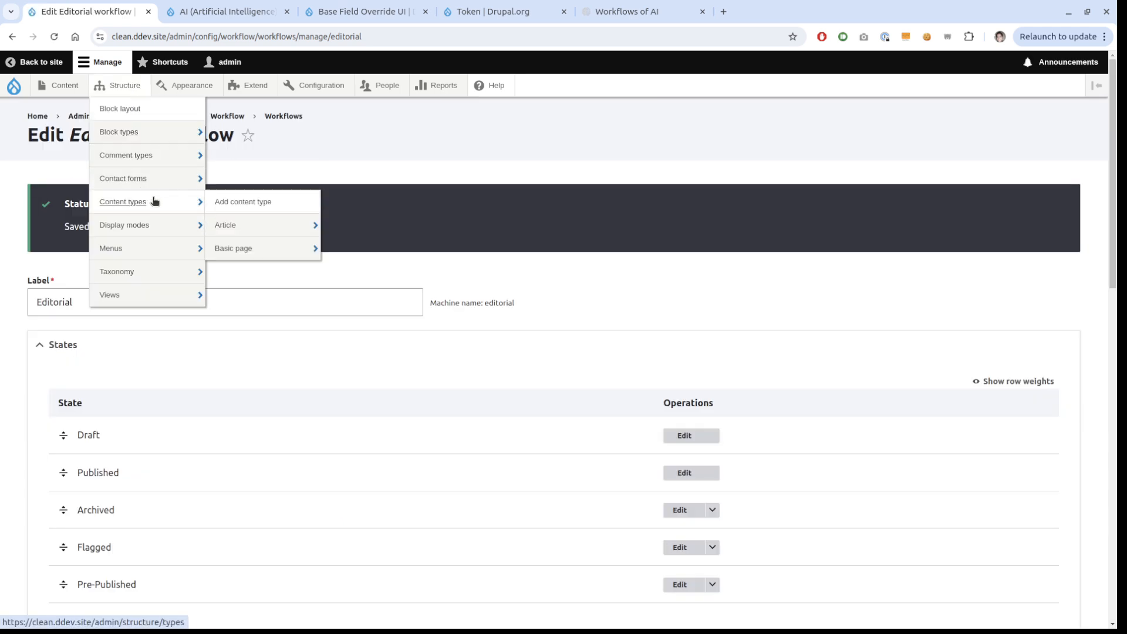
click(283, 221)
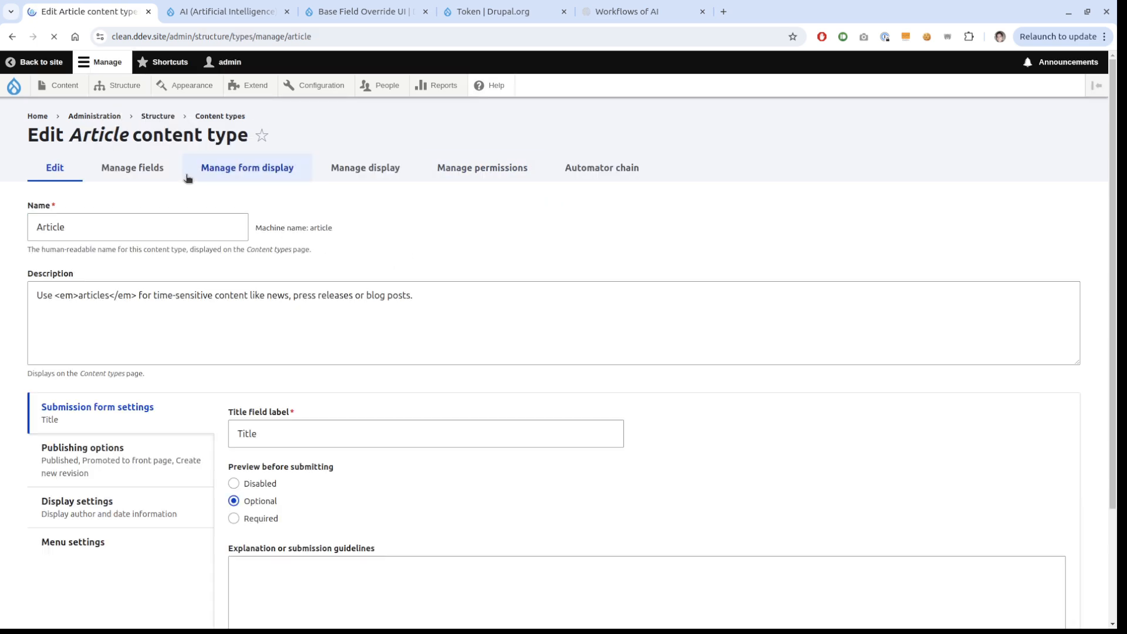
click(148, 168)
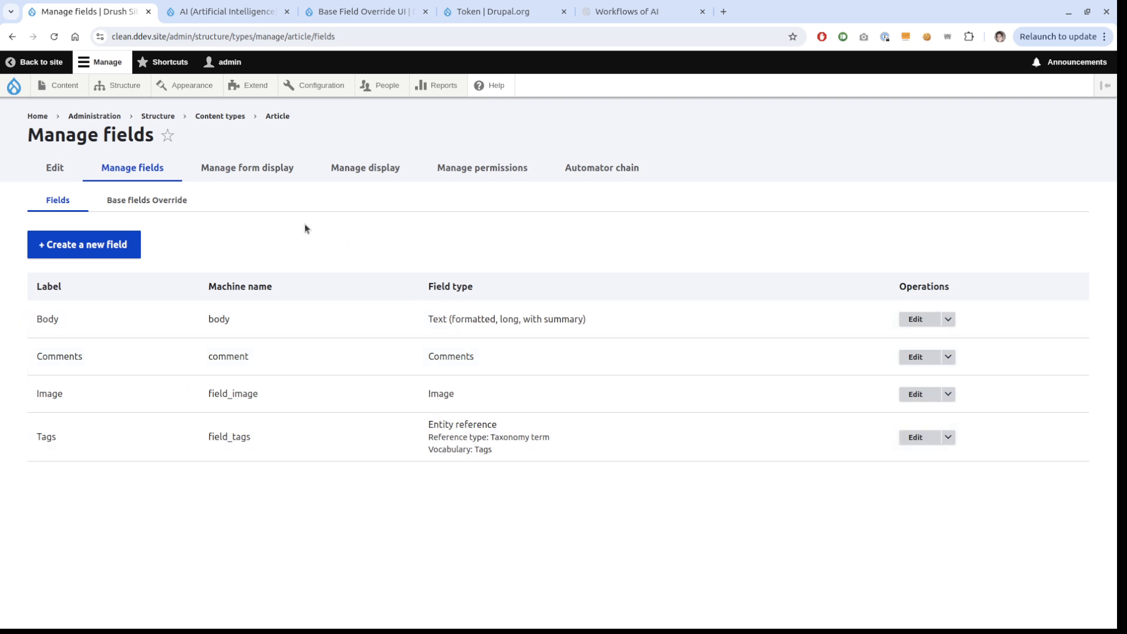
click(174, 202)
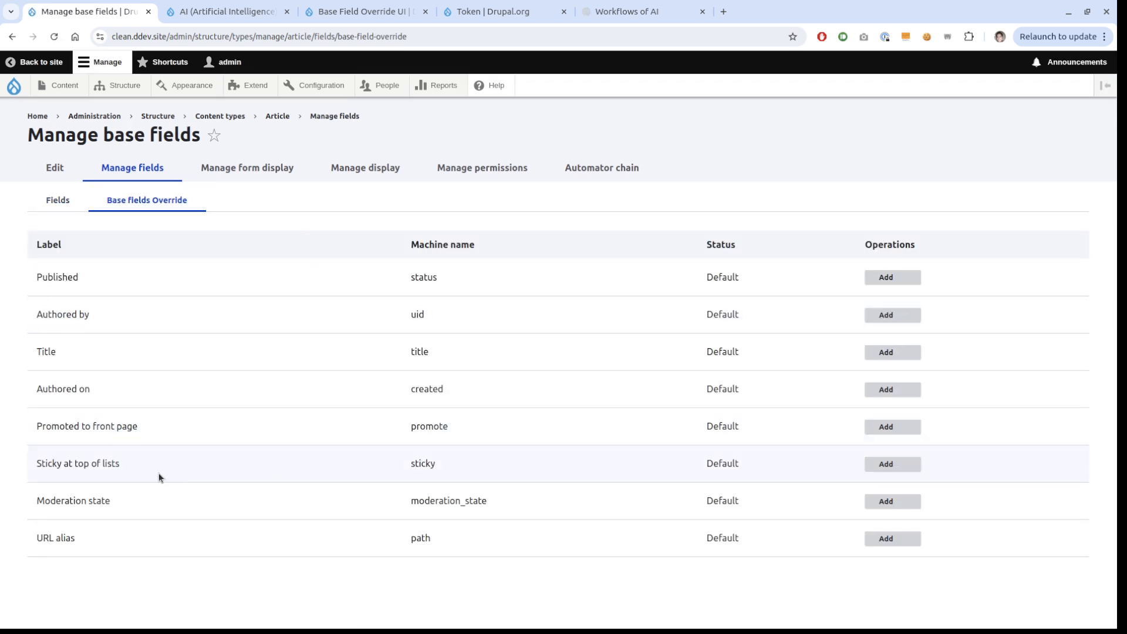
click(889, 502)
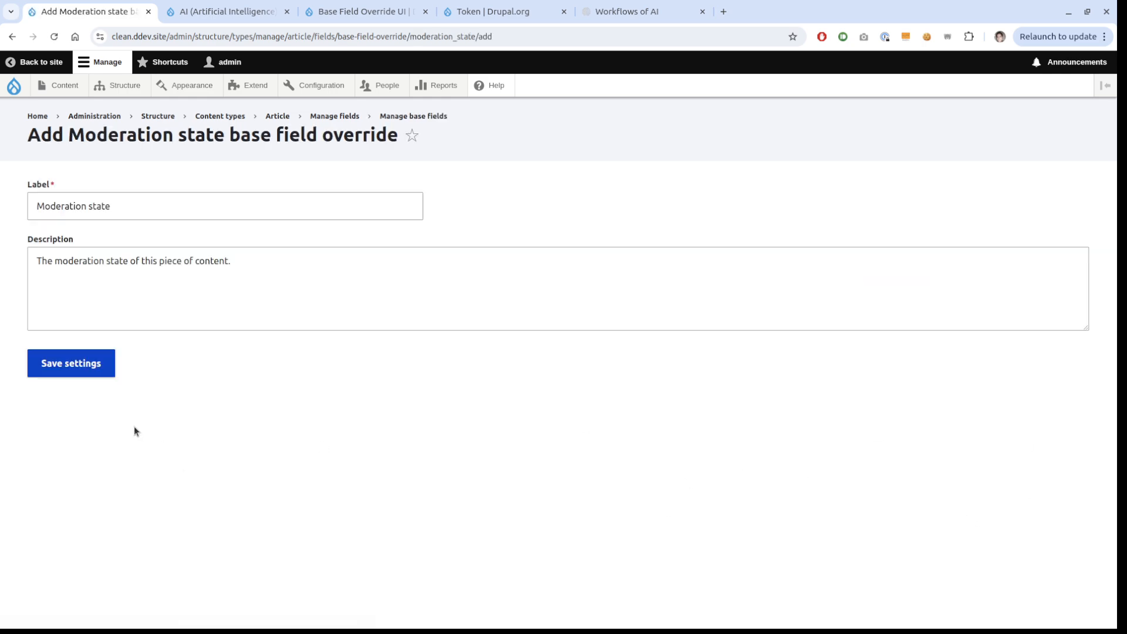
click(72, 364)
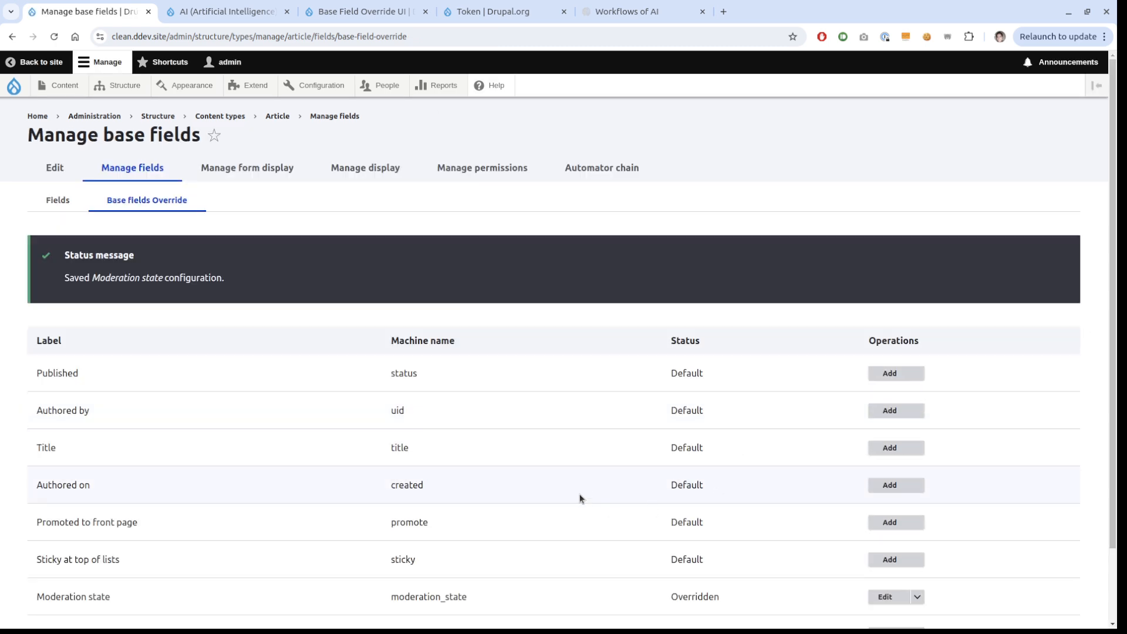
scroll(837, 552, down, 1)
click(886, 536)
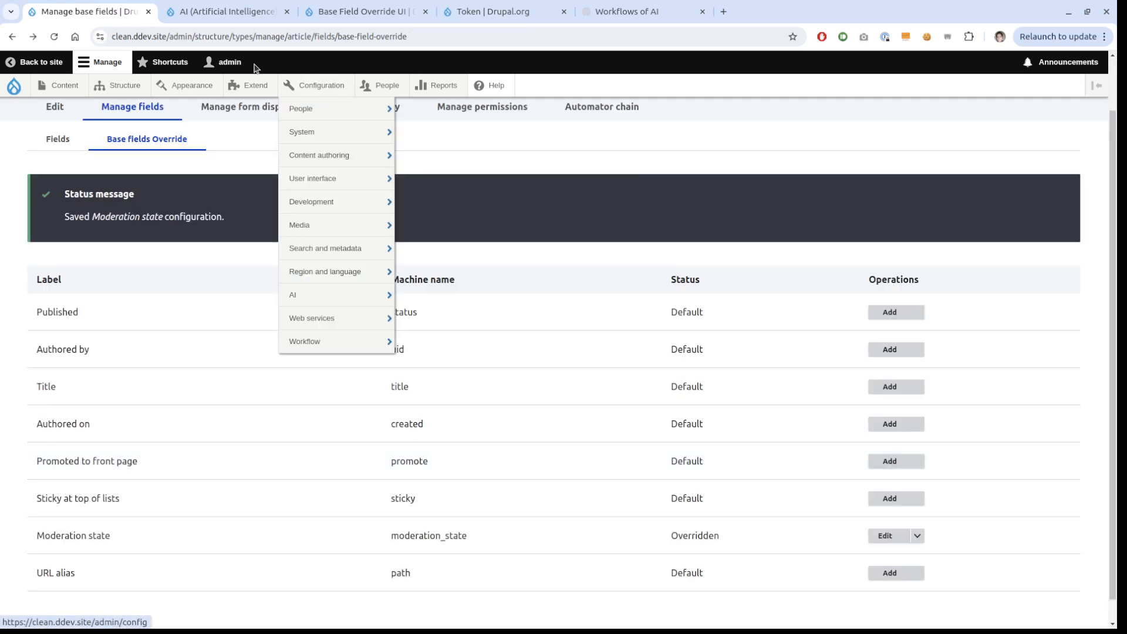
- Filter the site's module list by "openai" to check whether the OpenAI Provider is enabled
mouse_move(259, 88)
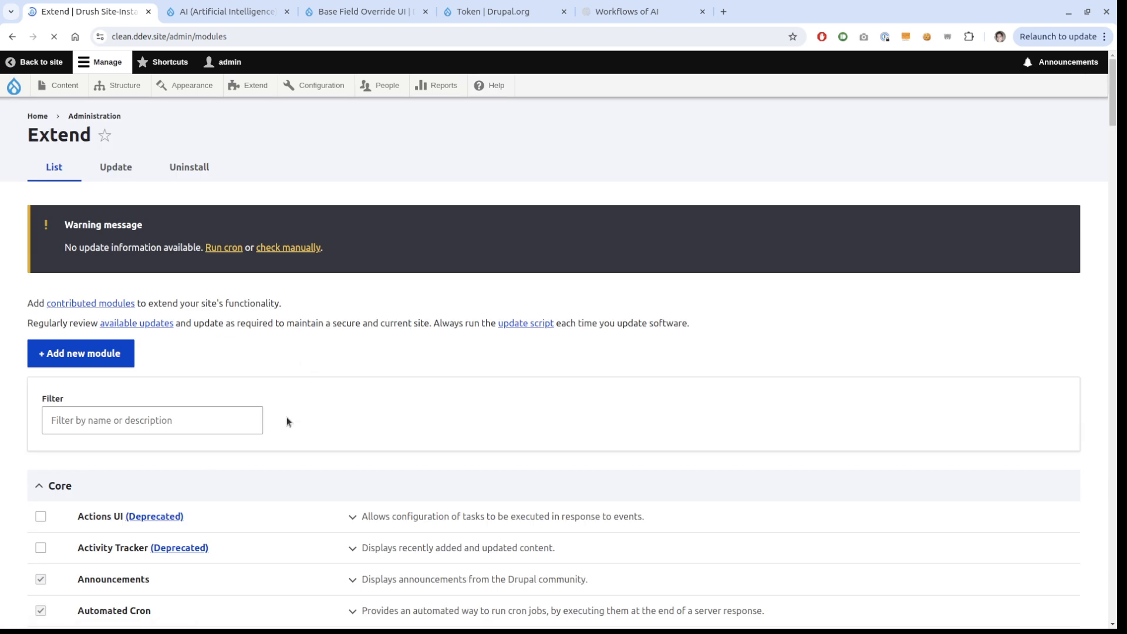
click(210, 415)
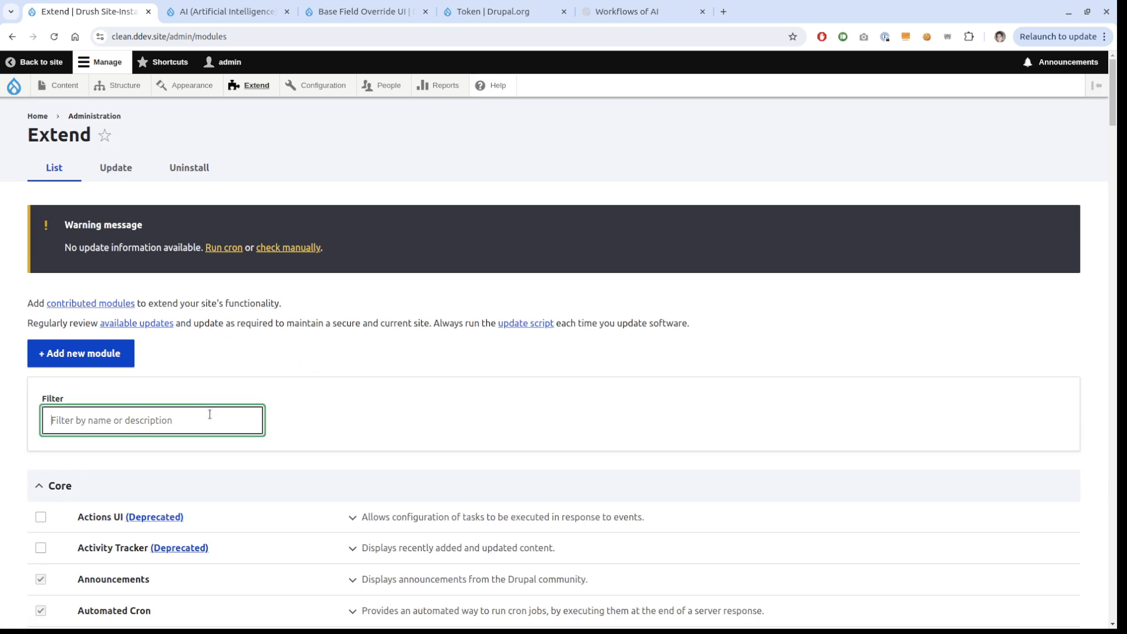
text(openai)
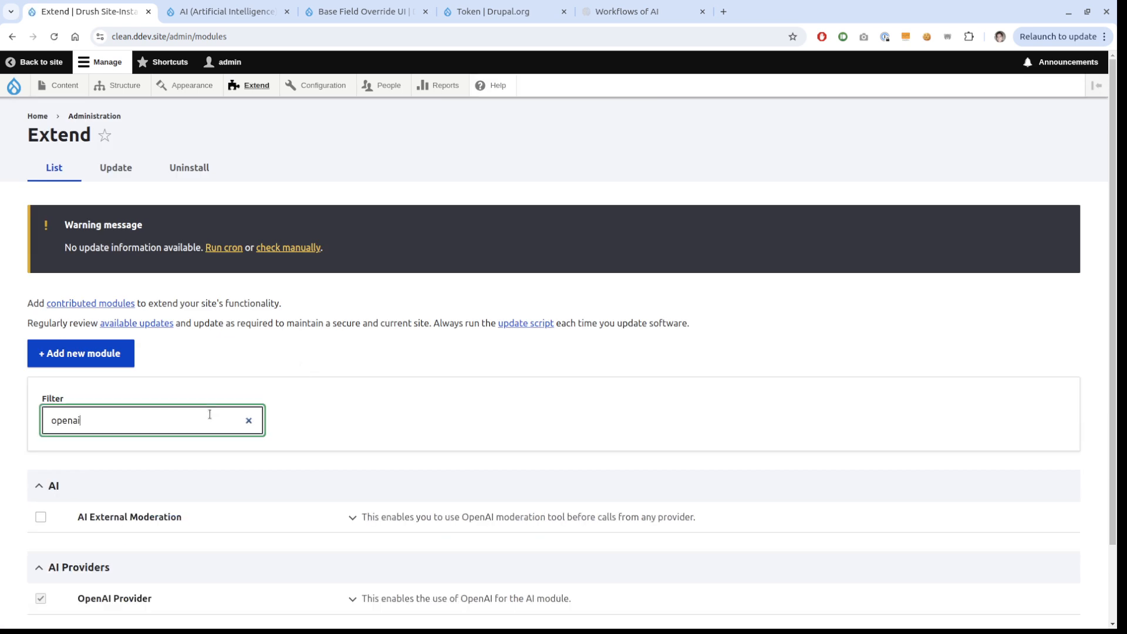
- Select "OpenAI Key" as the API key in the OpenAI provider settings and save the configuration
mouse_move(323, 87)
mouse_move(296, 295)
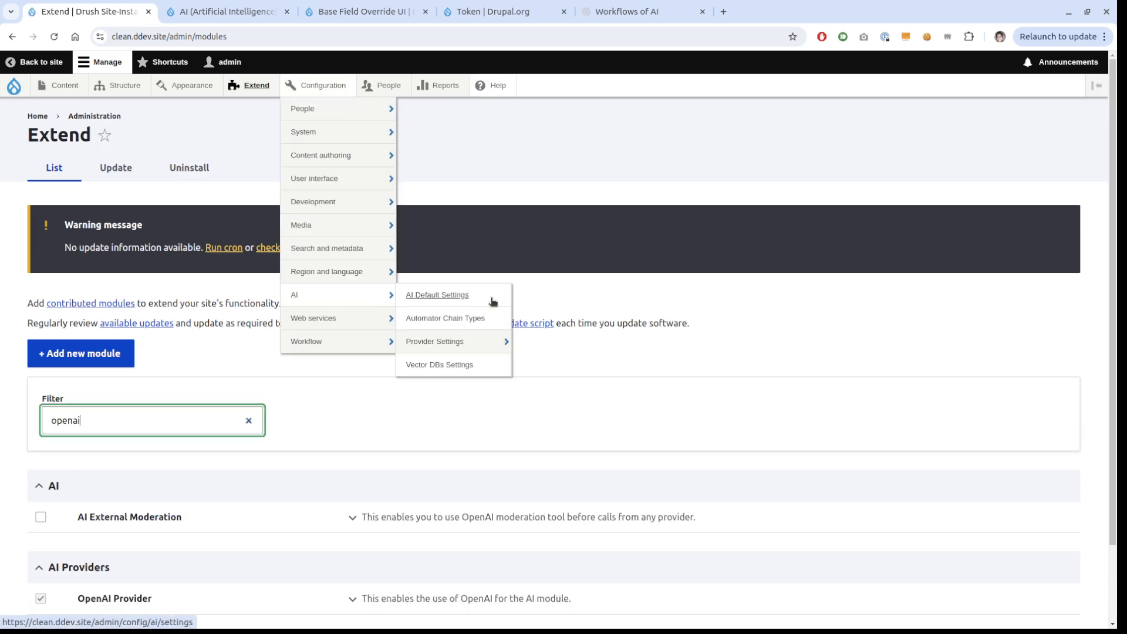
mouse_move(483, 342)
click(565, 343)
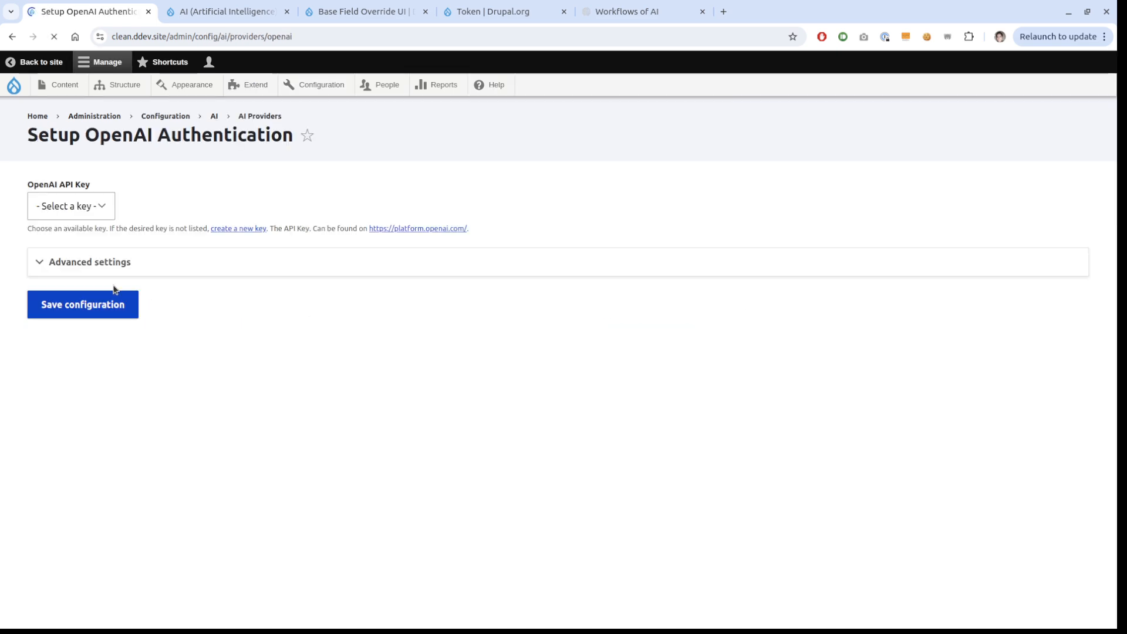
click(70, 206)
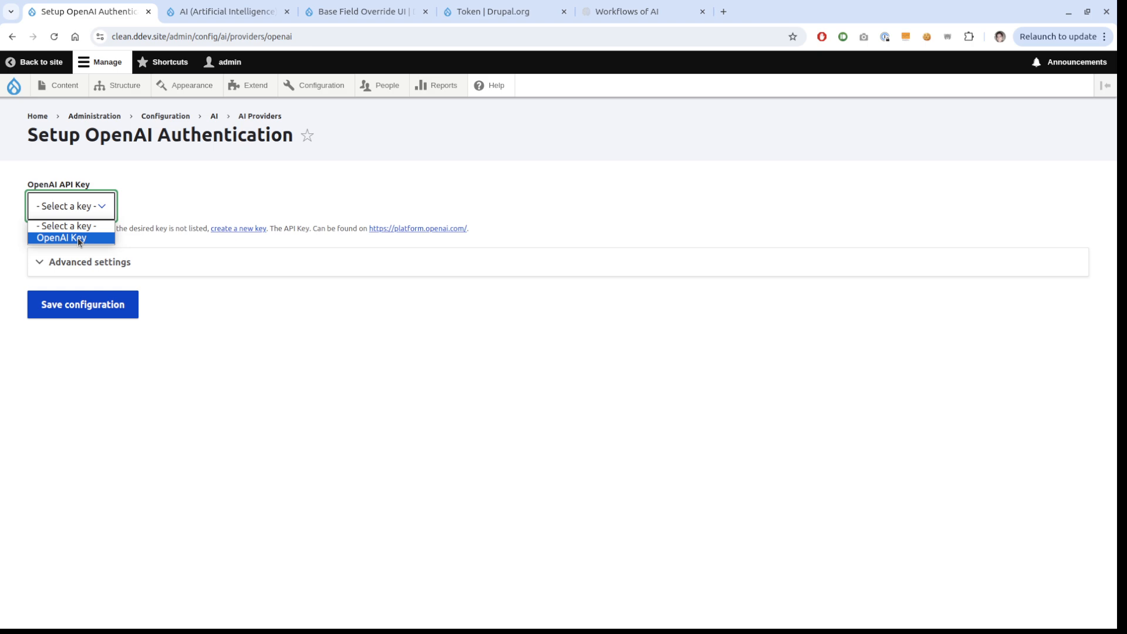
click(79, 238)
click(125, 261)
click(126, 261)
click(113, 307)
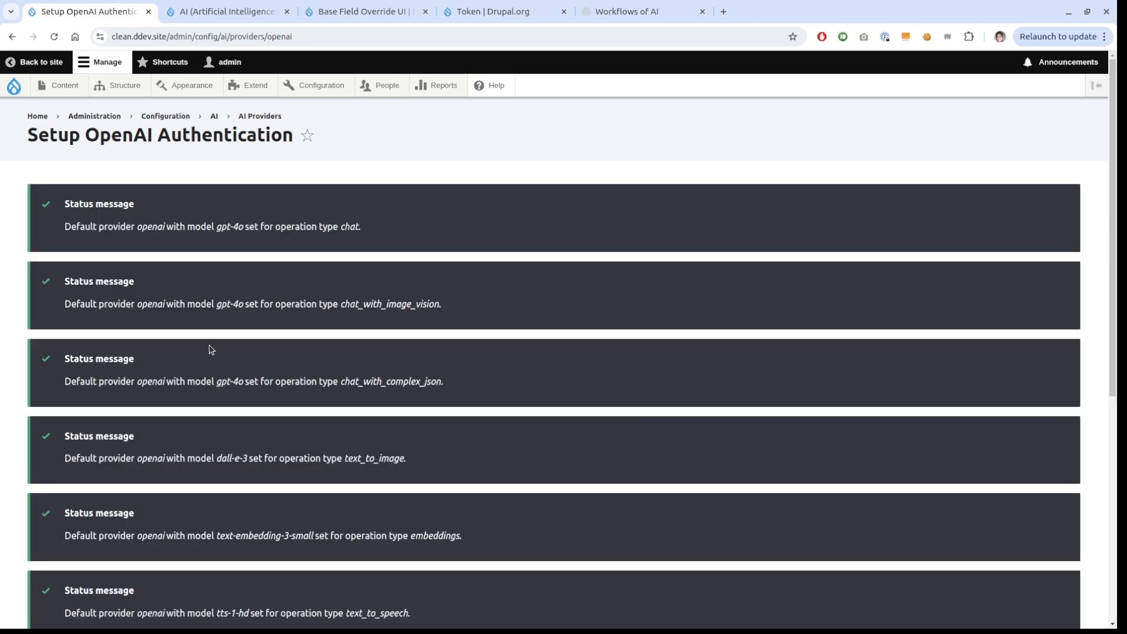
scroll(210, 350, down, 5)
scroll(216, 337, up, 5)
- Enable the AI Automator on the Article content type's Moderation state base field override
mouse_move(117, 87)
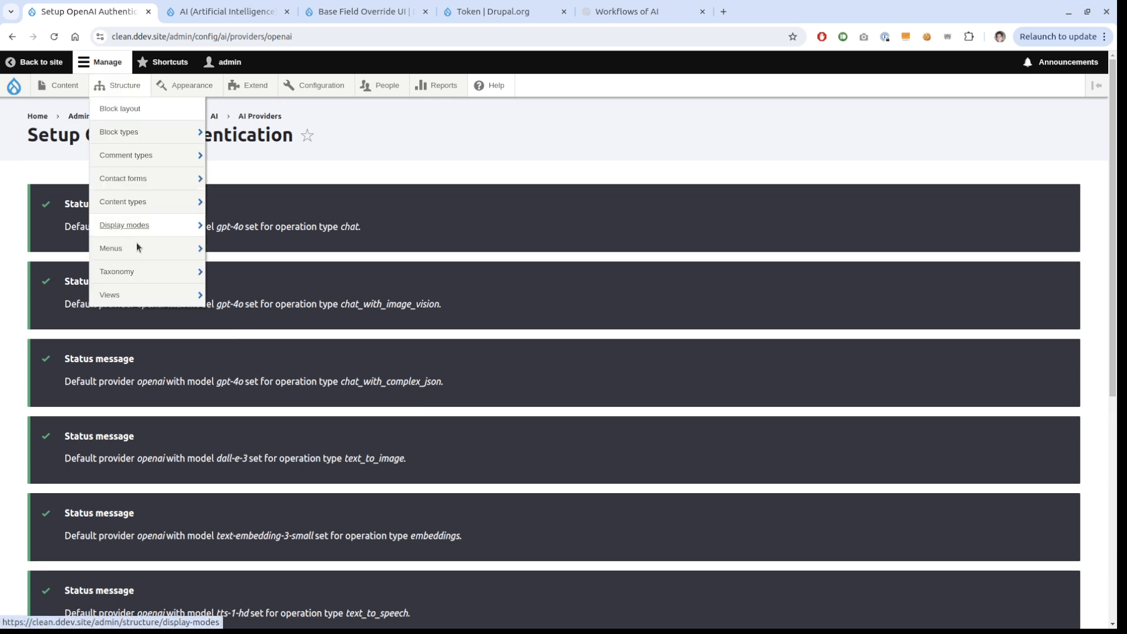
mouse_move(143, 250)
mouse_move(176, 203)
mouse_move(258, 228)
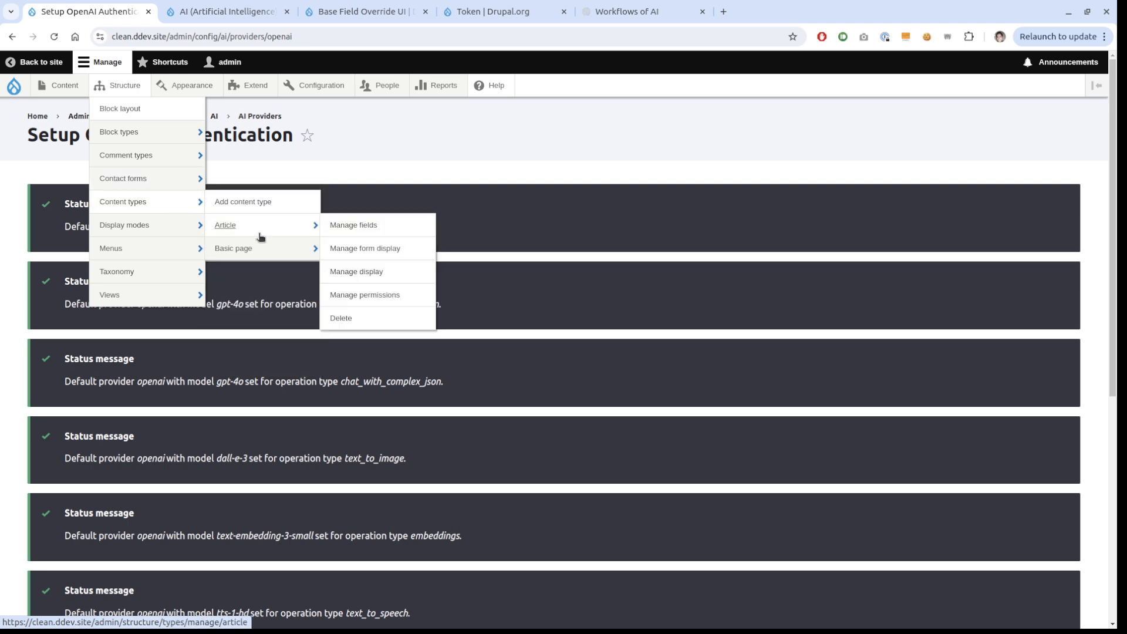
click(353, 226)
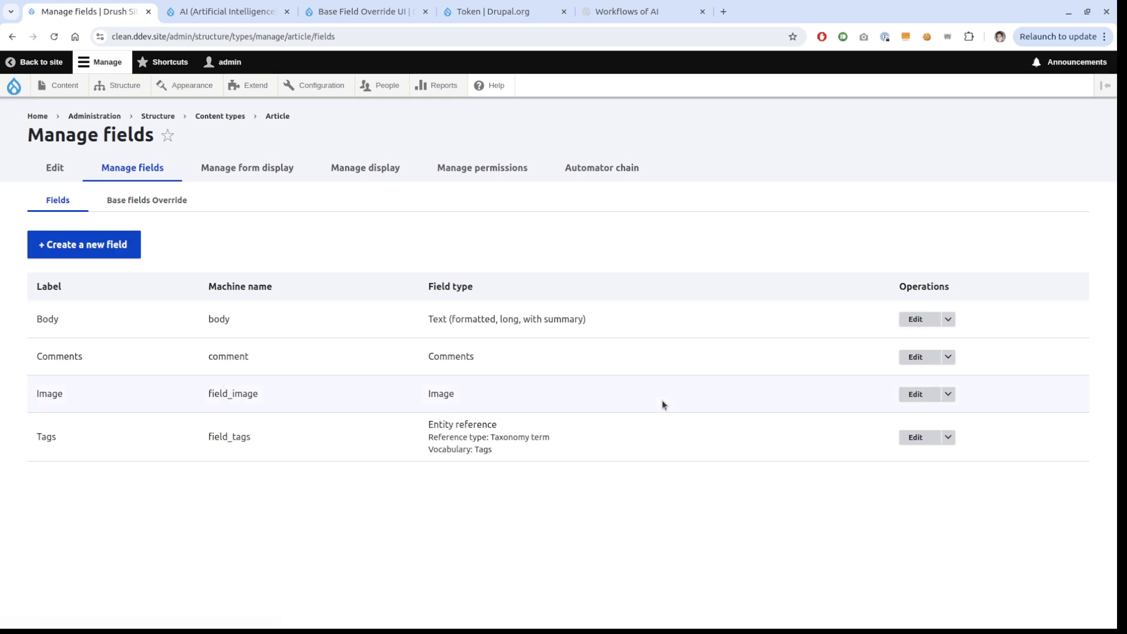
click(141, 201)
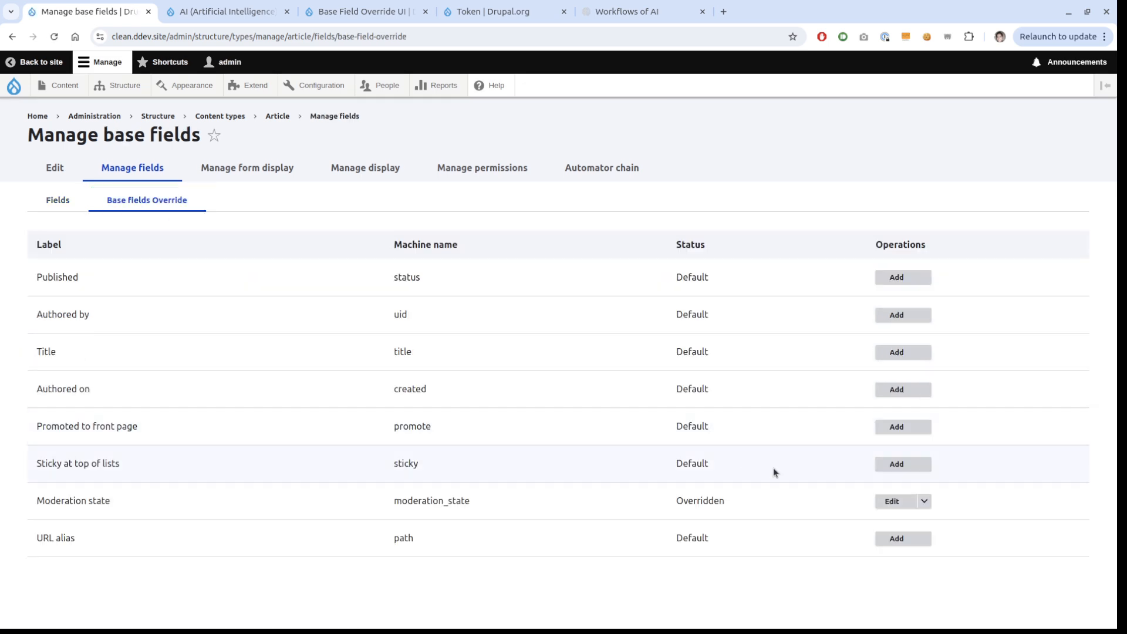
click(891, 502)
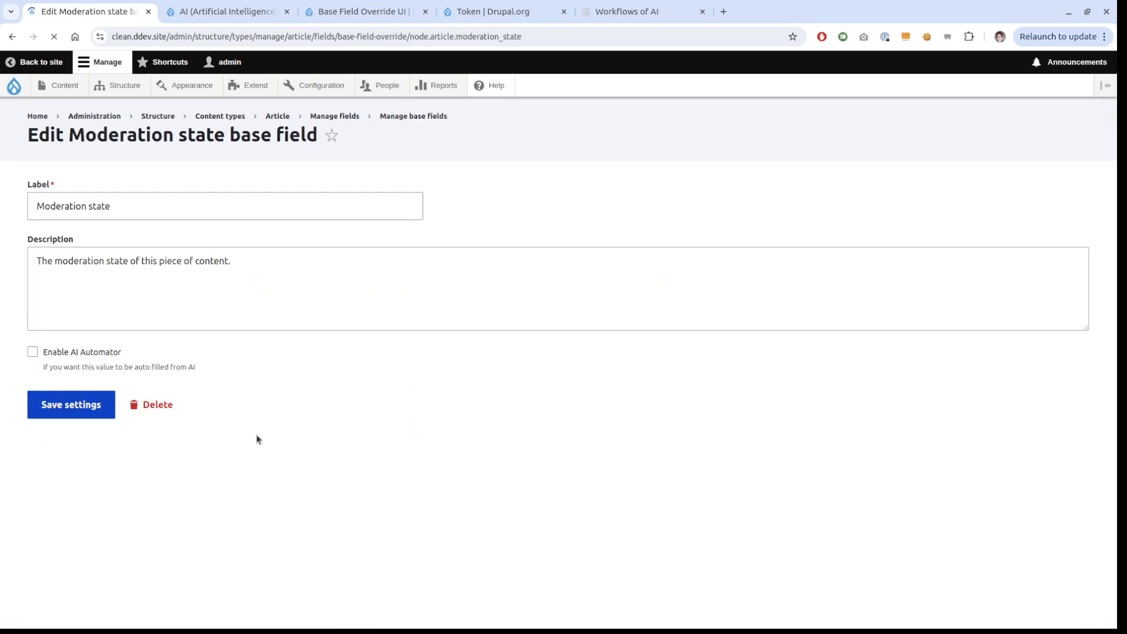
click(111, 353)
scroll(427, 346, down, 3)
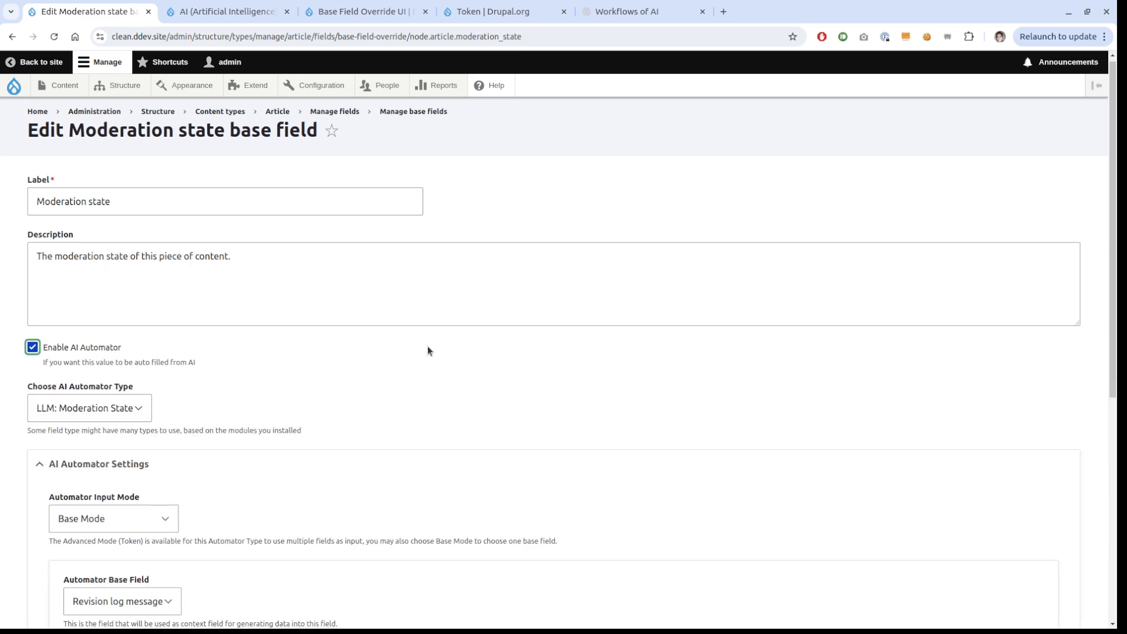
scroll(428, 350, down, 2)
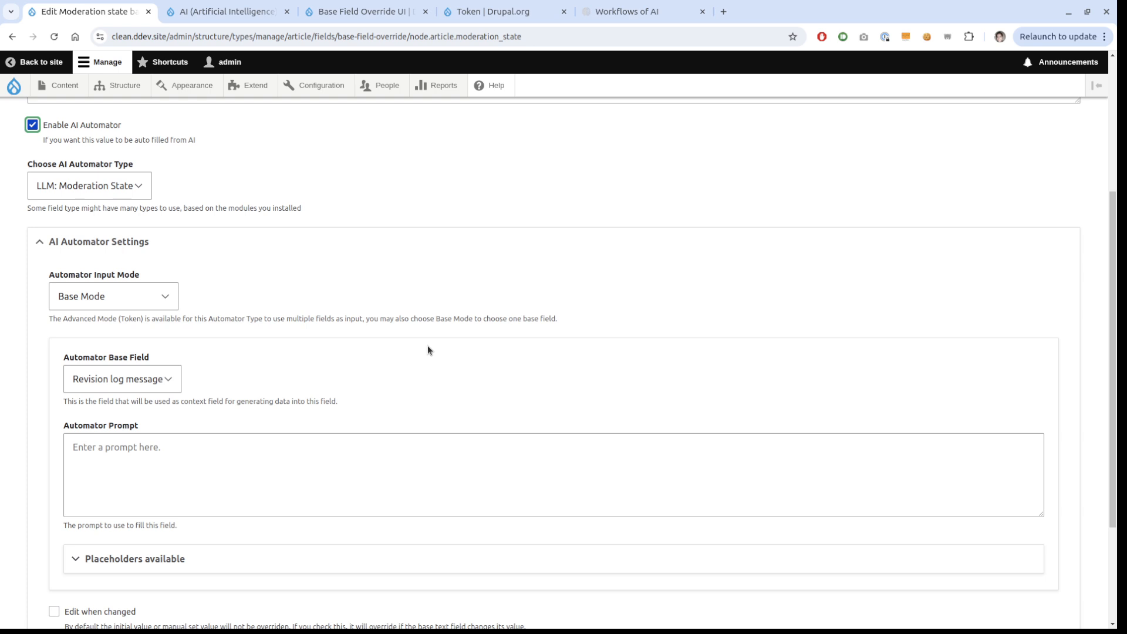
- Set the automator base field to Body and expand the list of available prompt placeholders
click(124, 379)
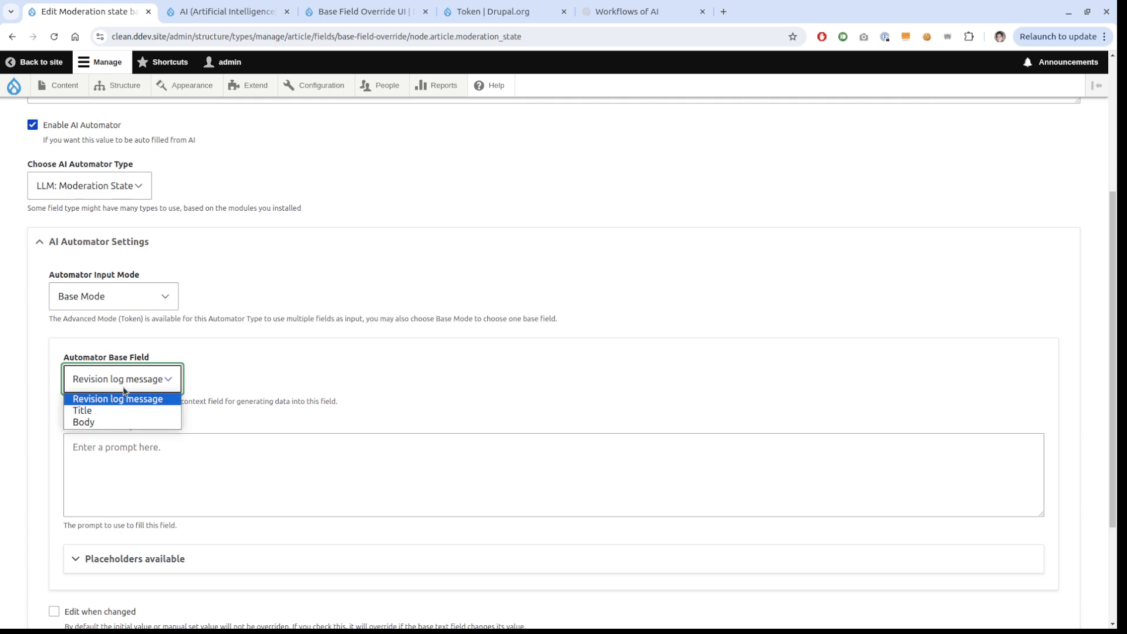
click(114, 421)
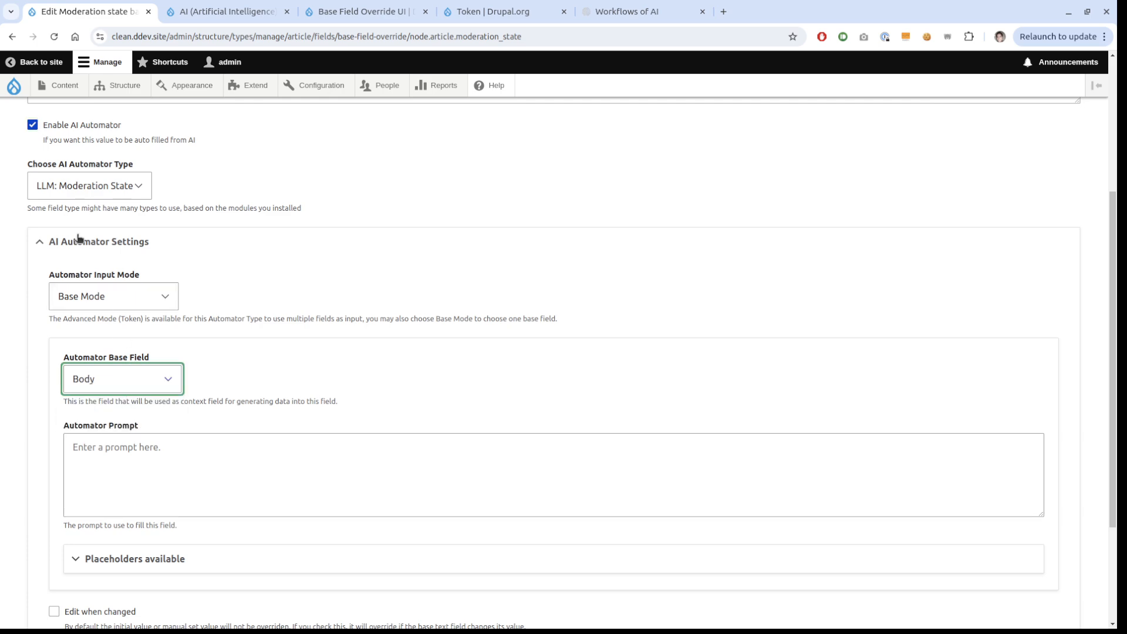
click(312, 479)
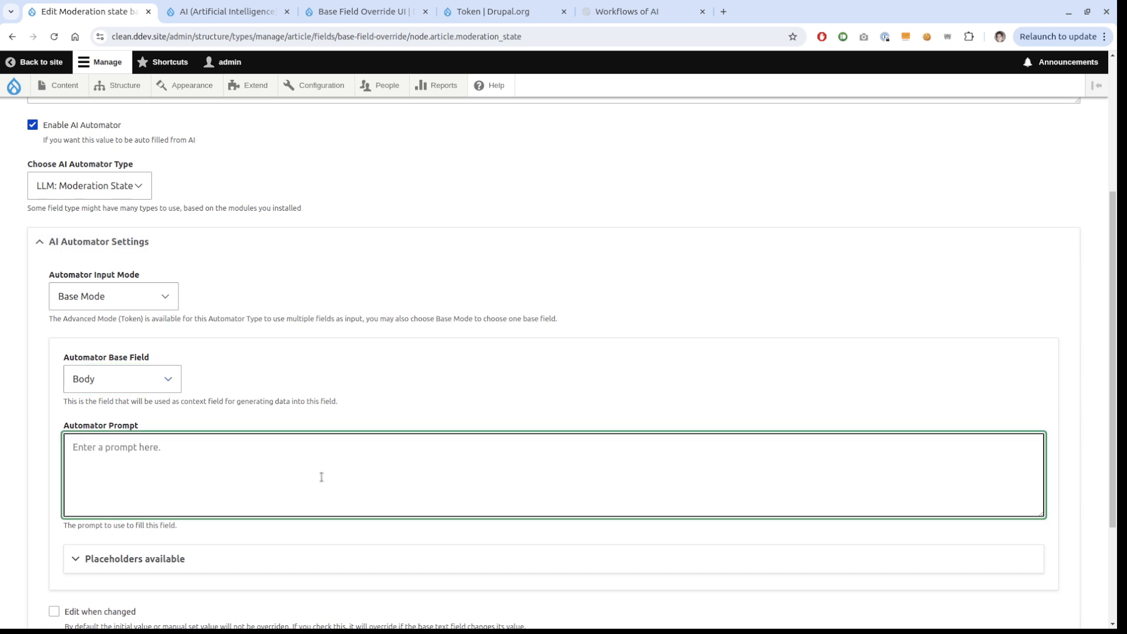
scroll(321, 477, down, 3)
click(343, 467)
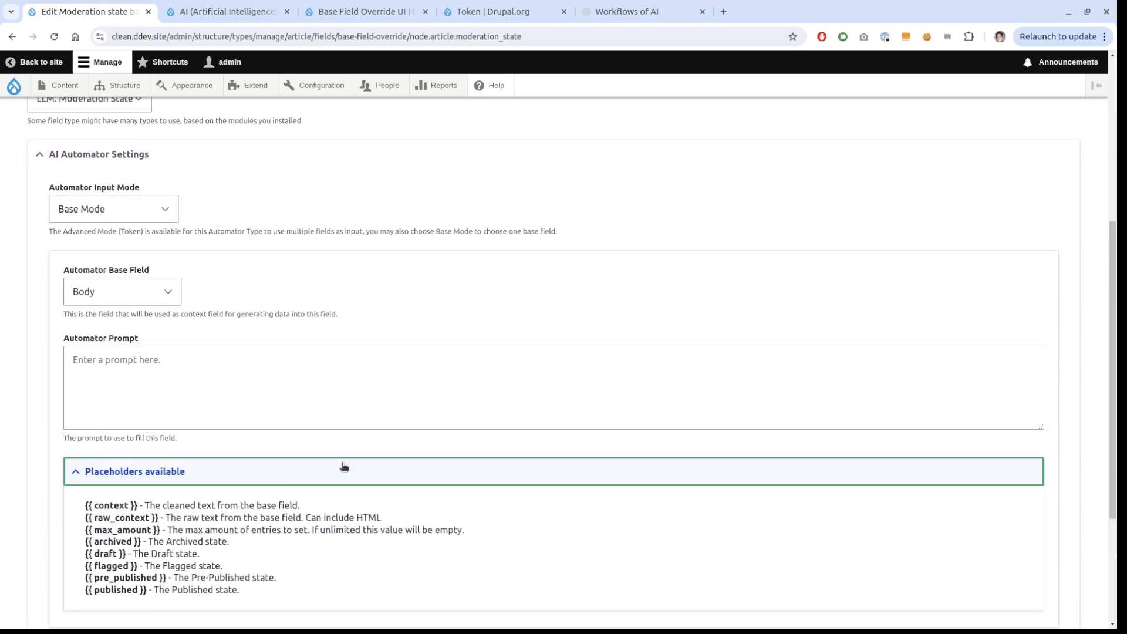
- Begin the automator prompt with "If the text you see is about Lord of the Rings, make sure it gets {{ flagged }}"
click(346, 396)
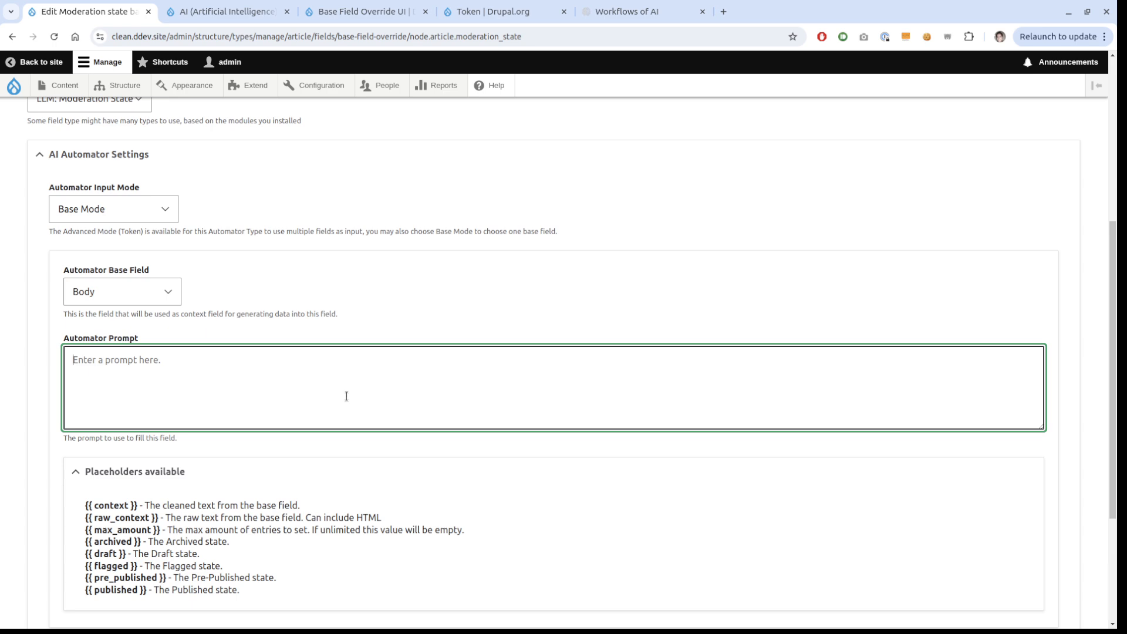
text(If the text you see is abou)
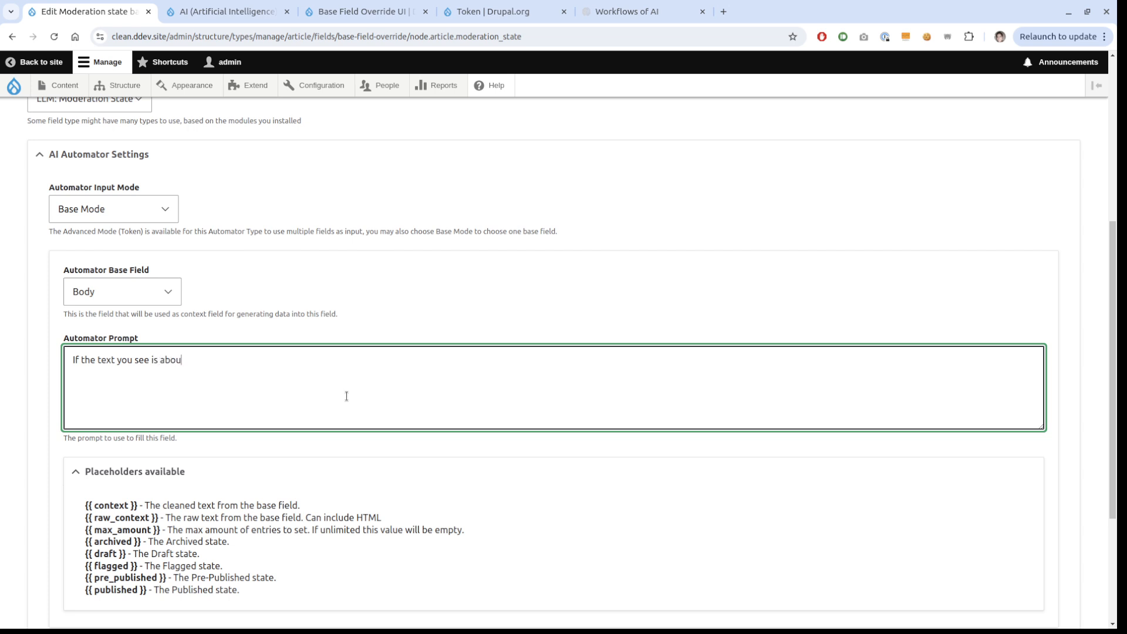
text(t Lord of the Rings, make sure)
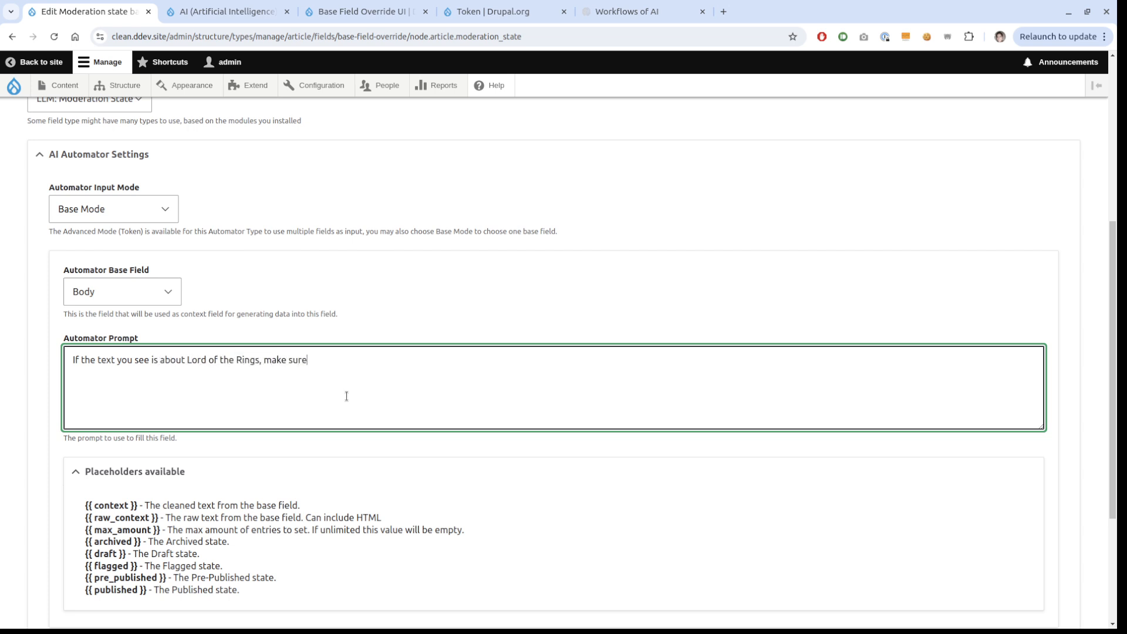
text(gets)
drag(138, 565, 84, 565)
key(ctrl+c)
click(430, 369)
key(ctrl+v)
- Continue the automator prompt with ". Otherwise it can be {{ pre_published }}"
text(. Otherw)
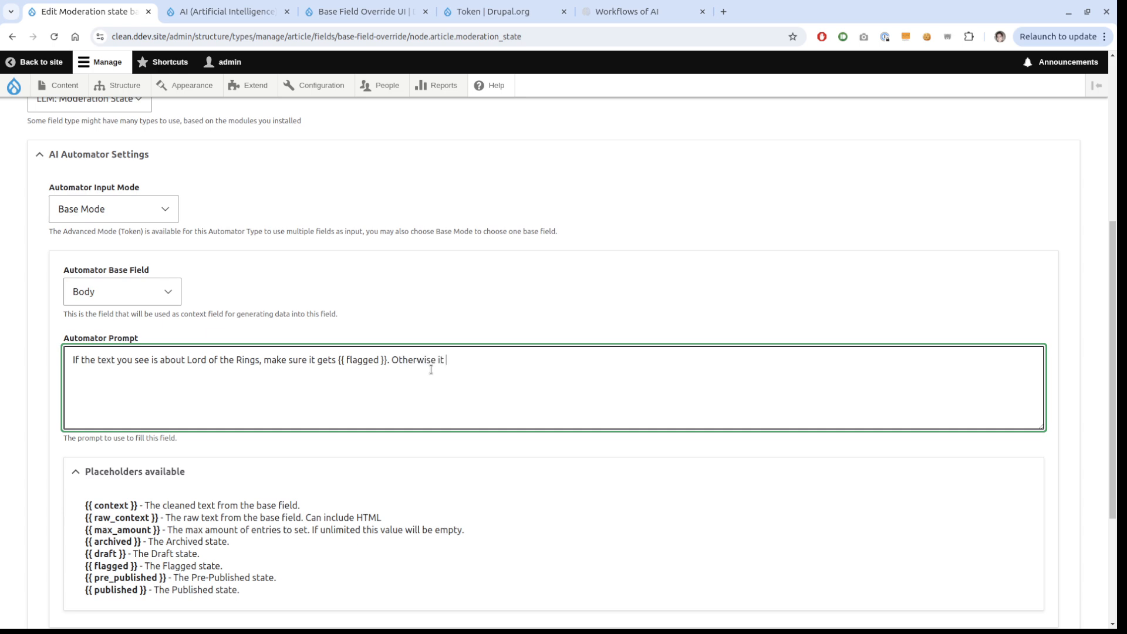
text(ise it ca)
key(BackSpace)
text(can)
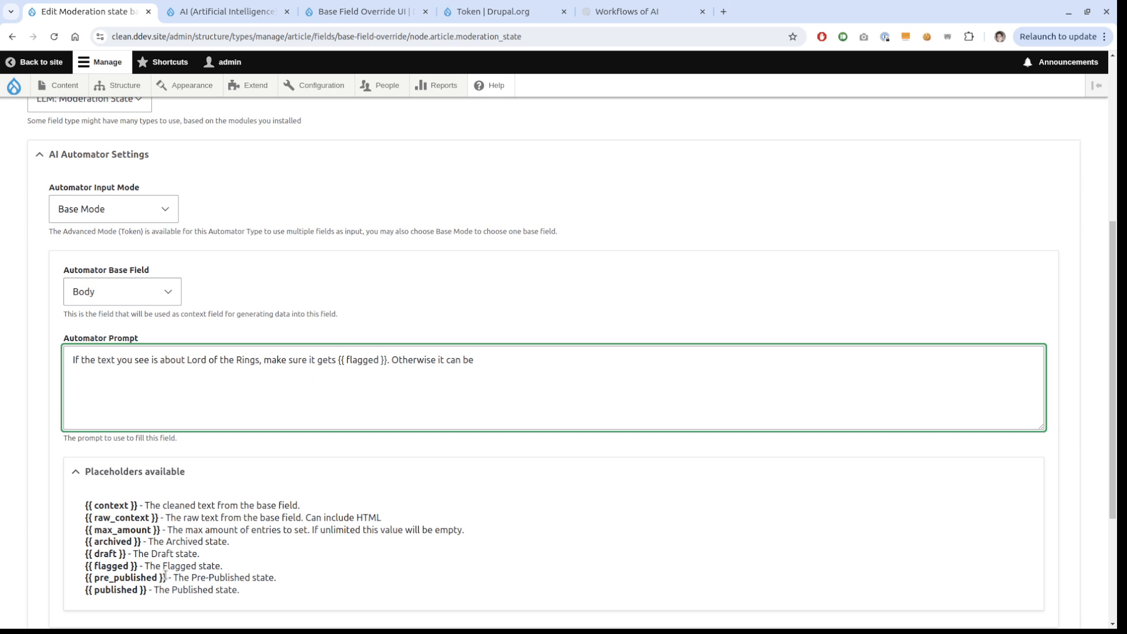
drag(165, 578, 85, 577)
click(539, 358)
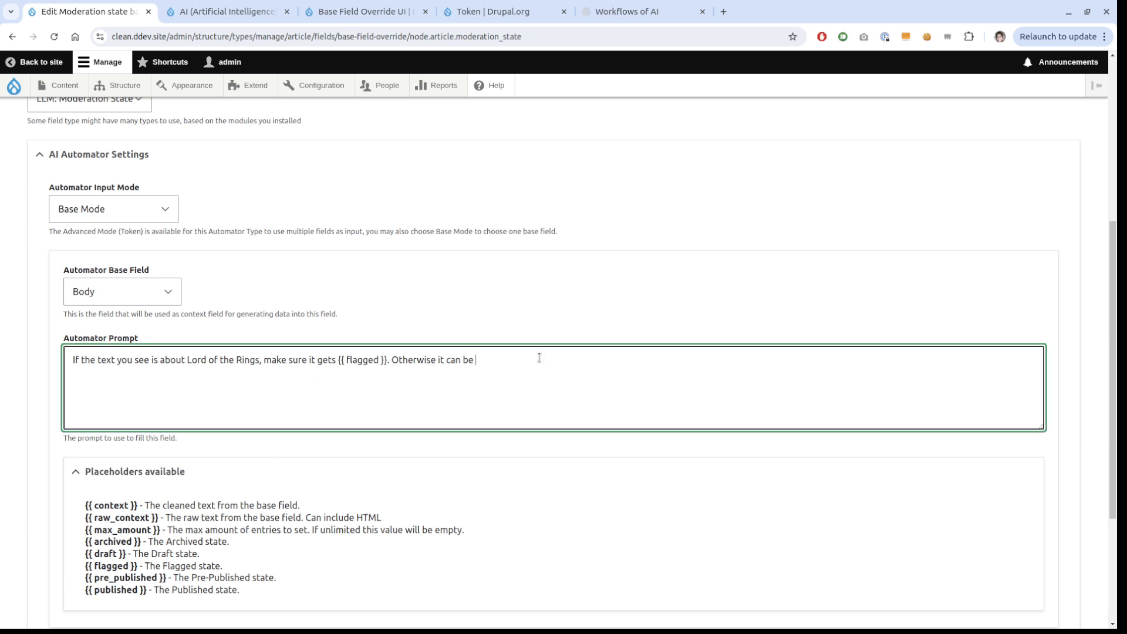
key(ctrl+v)
- End the prompt's sentence with a period and append a "Text:" section containing {{ context }} between two dashed lines
text(-----------------------------------)
key(Return)
key(Return)
text(--------)
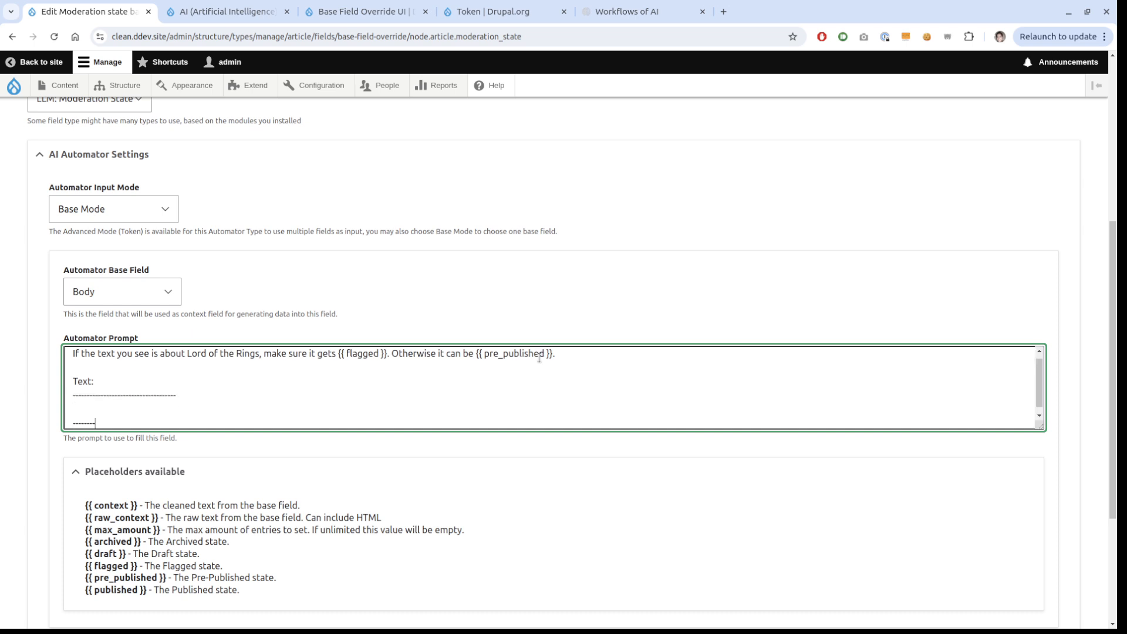
text(-----------------------------)
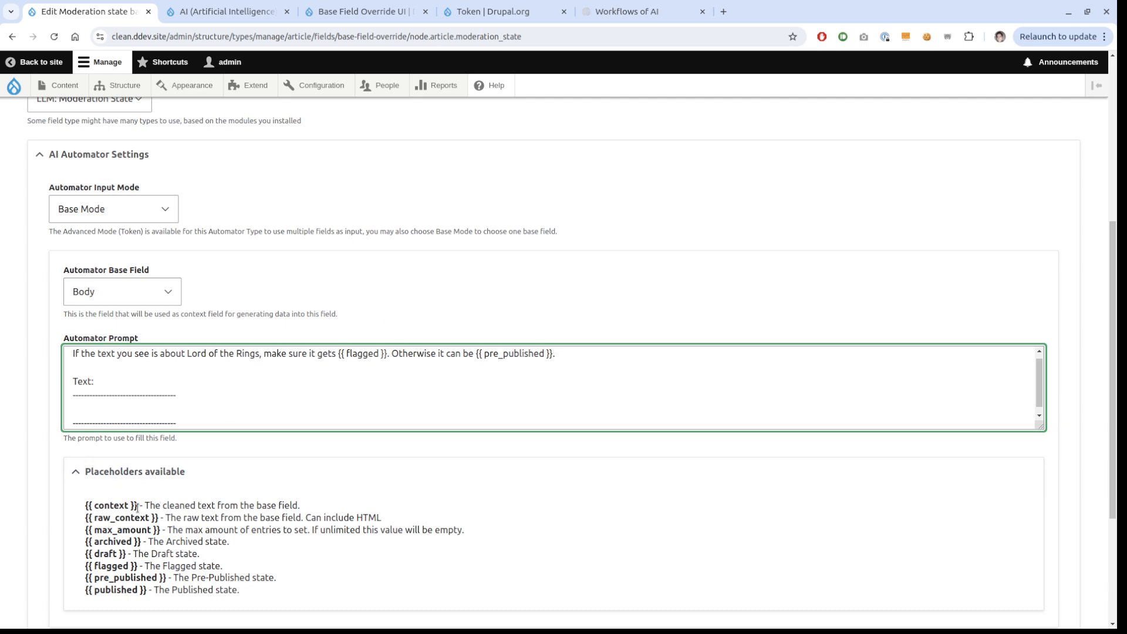
drag(137, 508, 100, 410)
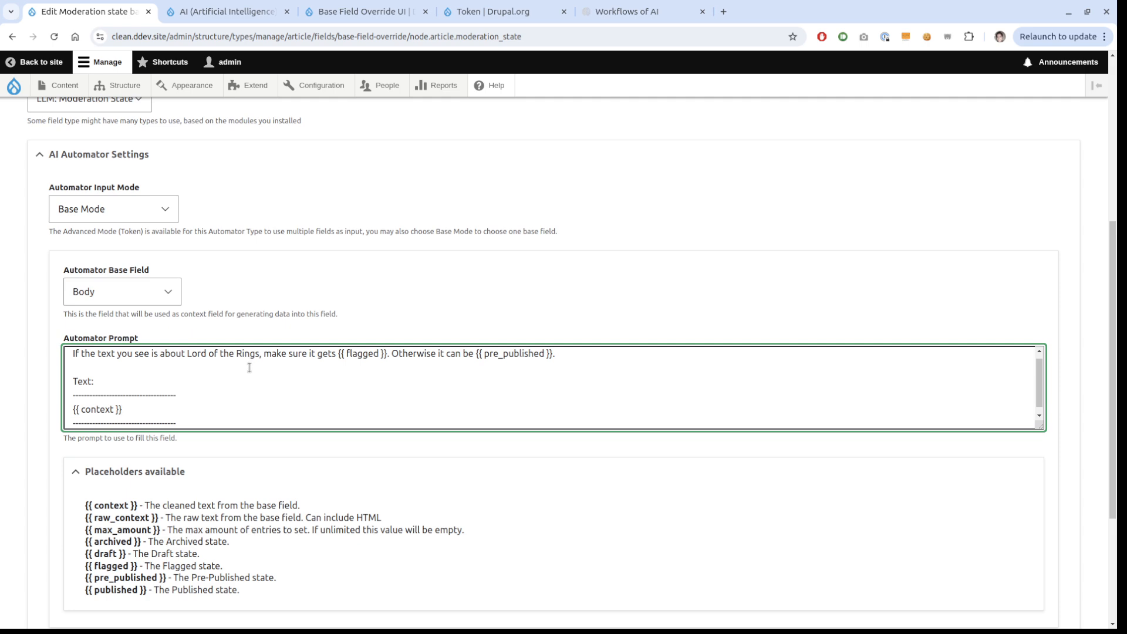
- Expand the automator's advanced settings, make Draft the state that triggers it, and save the moderation state override
scroll(257, 499, up, 2)
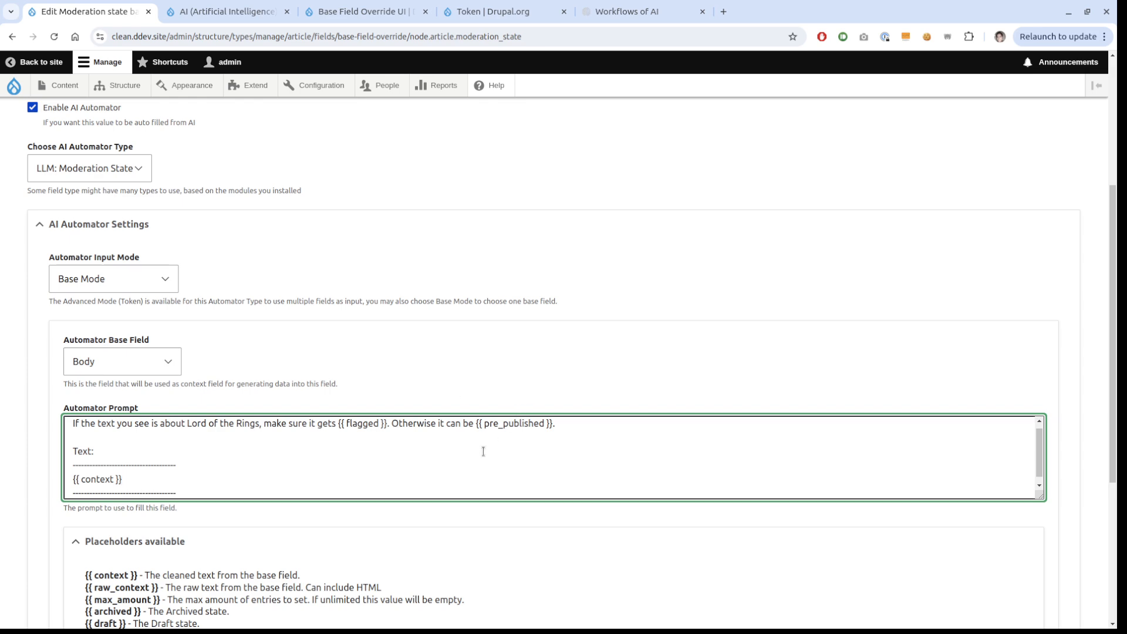
scroll(376, 549, down, 2)
scroll(377, 548, down, 2)
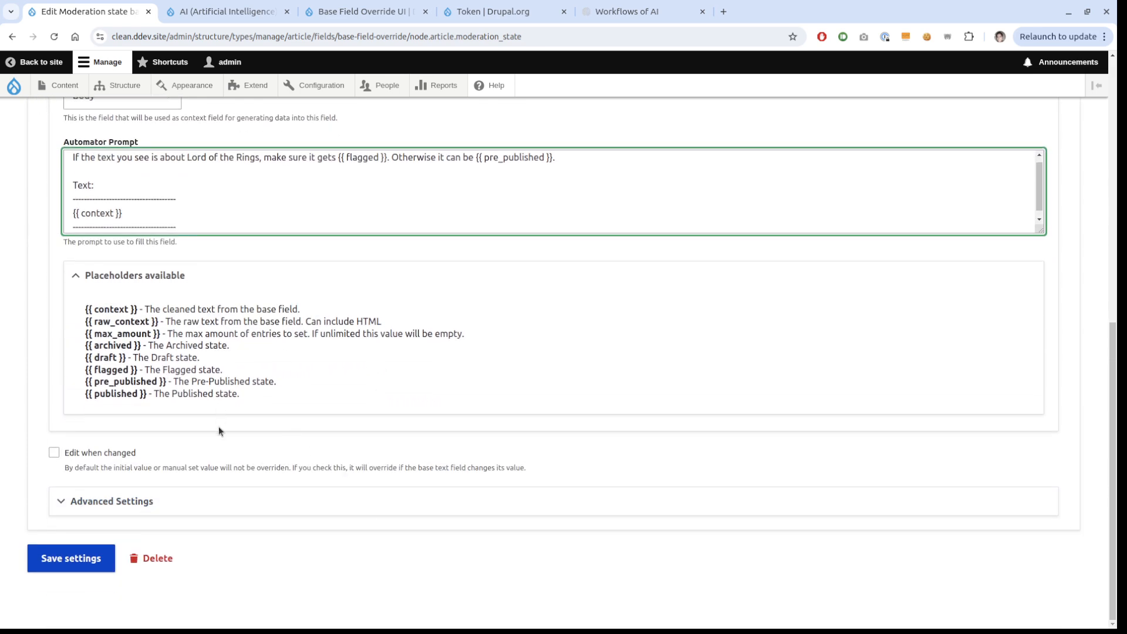
click(232, 501)
scroll(239, 411, down, 3)
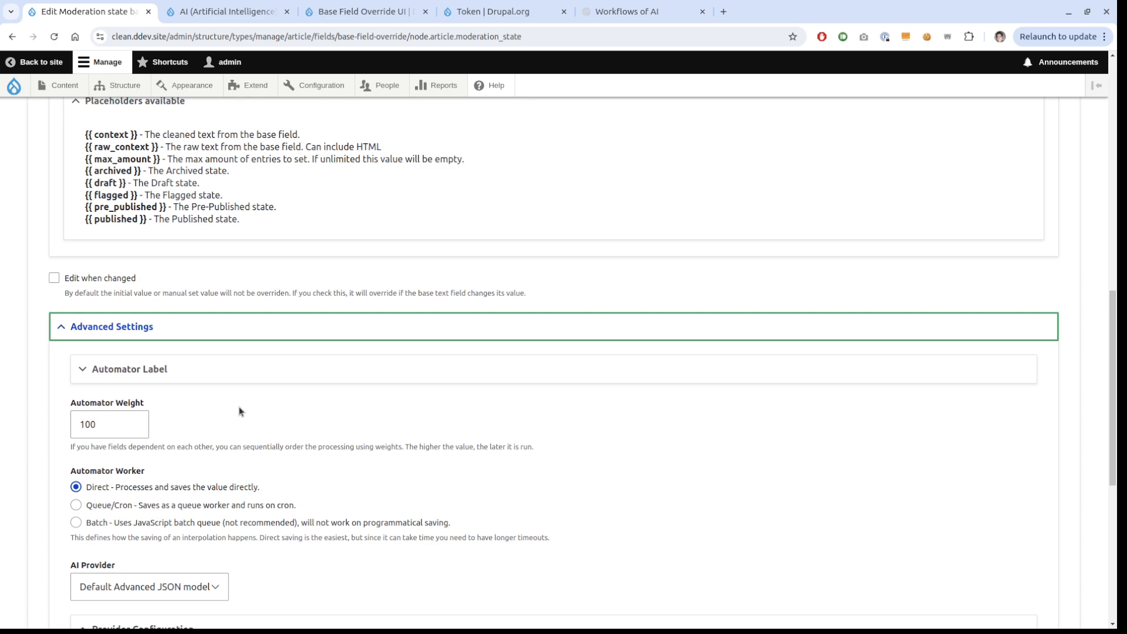
scroll(88, 458, down, 3)
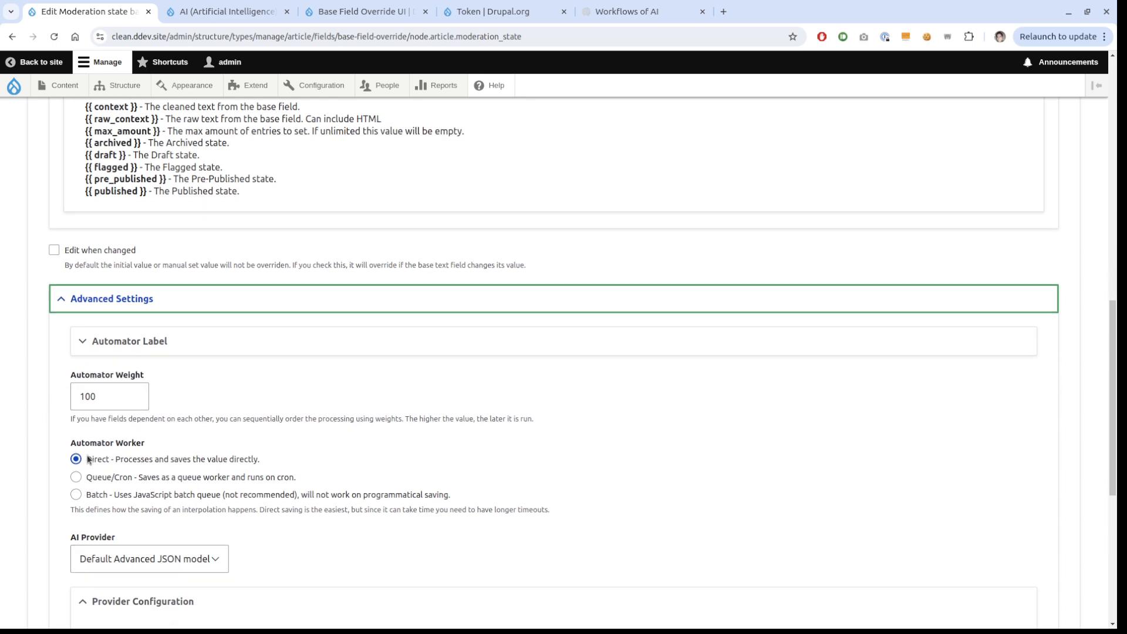
scroll(266, 433, down, 4)
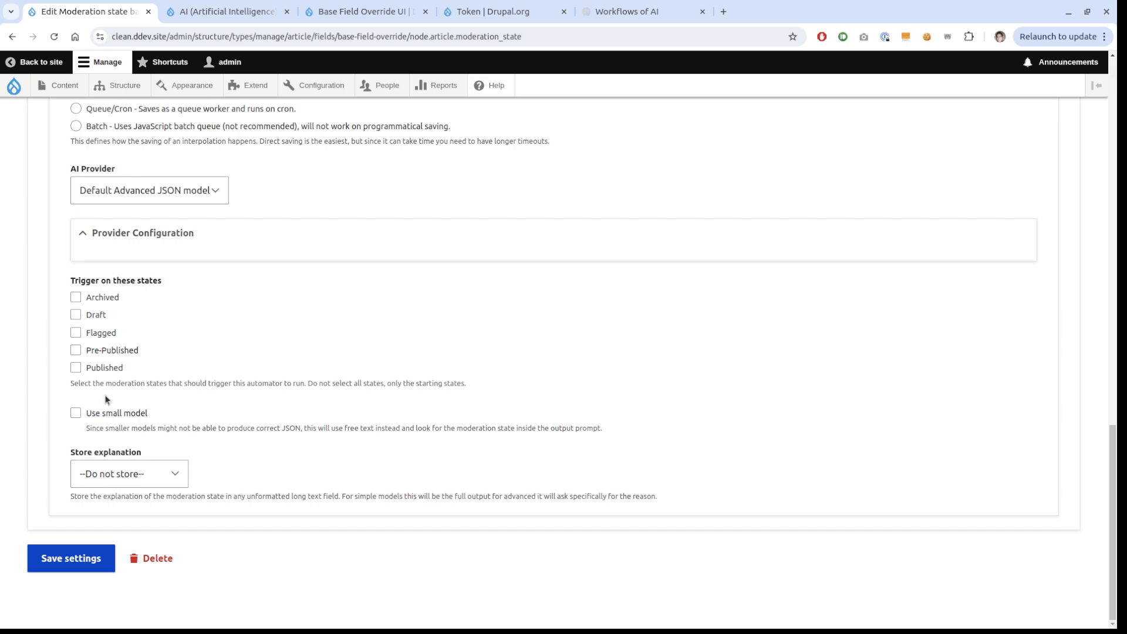
click(101, 318)
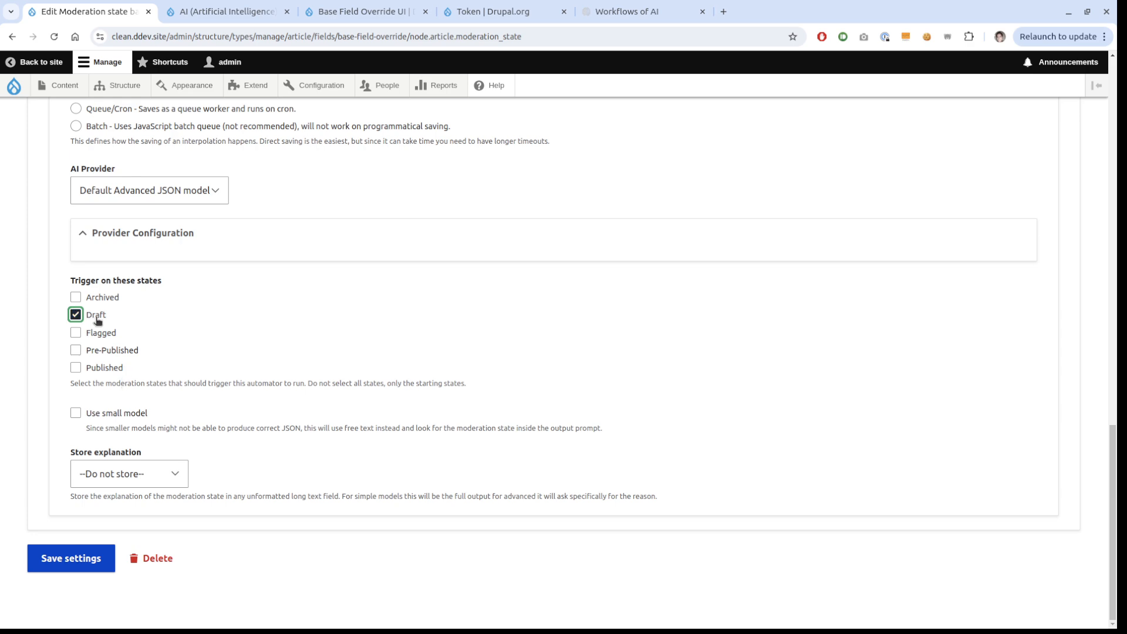
click(73, 556)
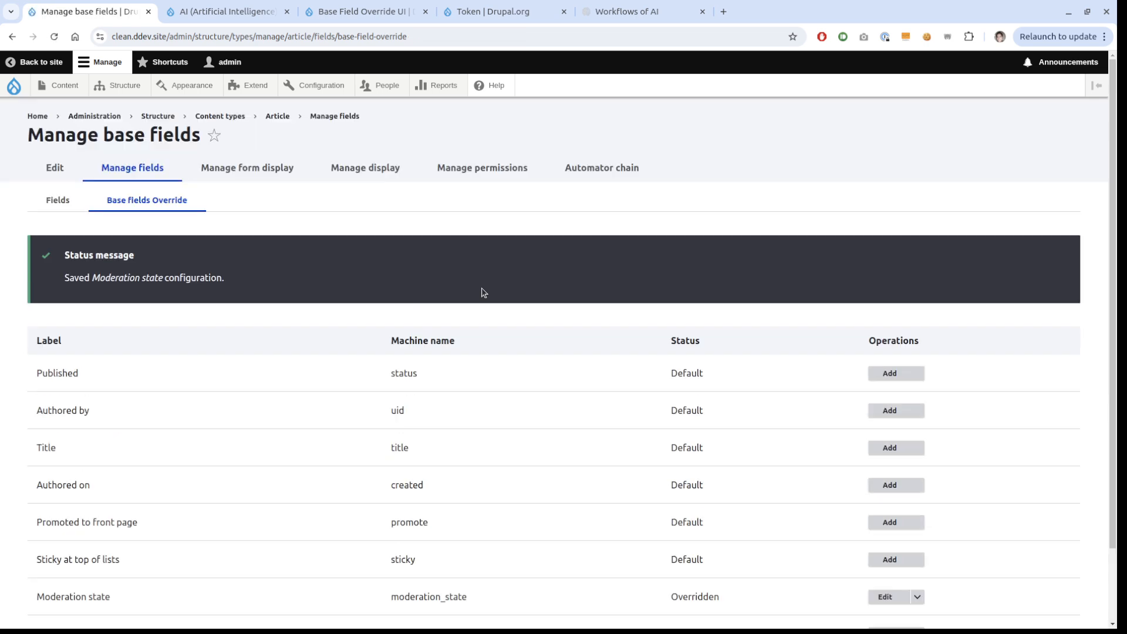
- Start a new Article and title it "My new article"
scroll(481, 325, down, 2)
scroll(486, 332, up, 2)
mouse_move(59, 85)
mouse_move(63, 108)
click(165, 108)
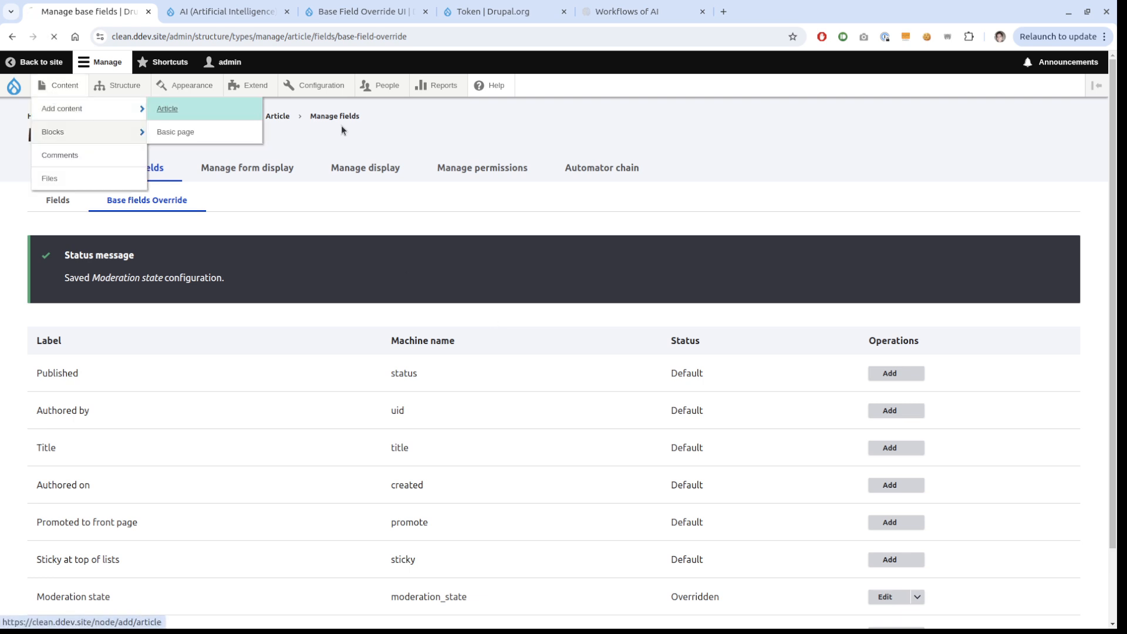
click(223, 214)
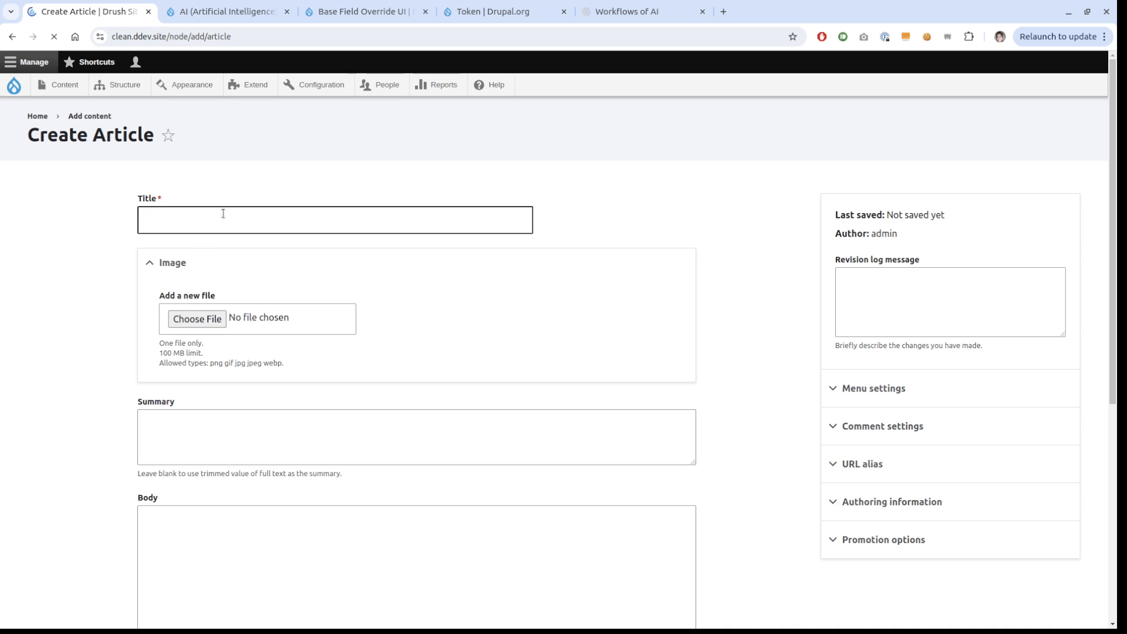
text(My new article)
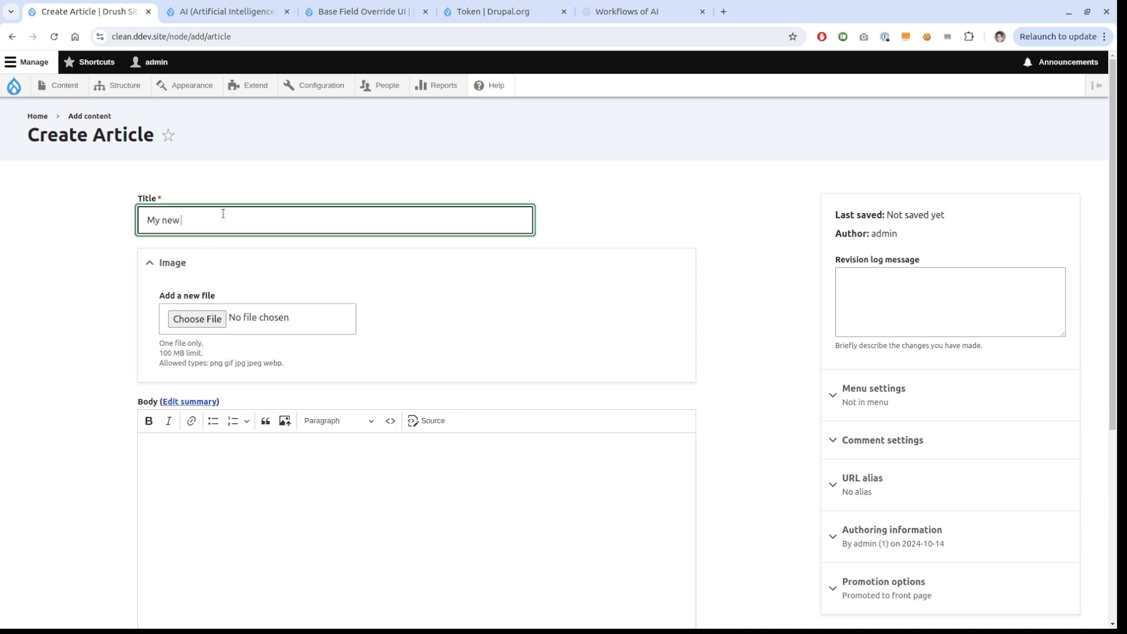
- Enter "Yesterday I ate pudding." as the article body, save it as Draft, and check its resulting moderation state
click(319, 573)
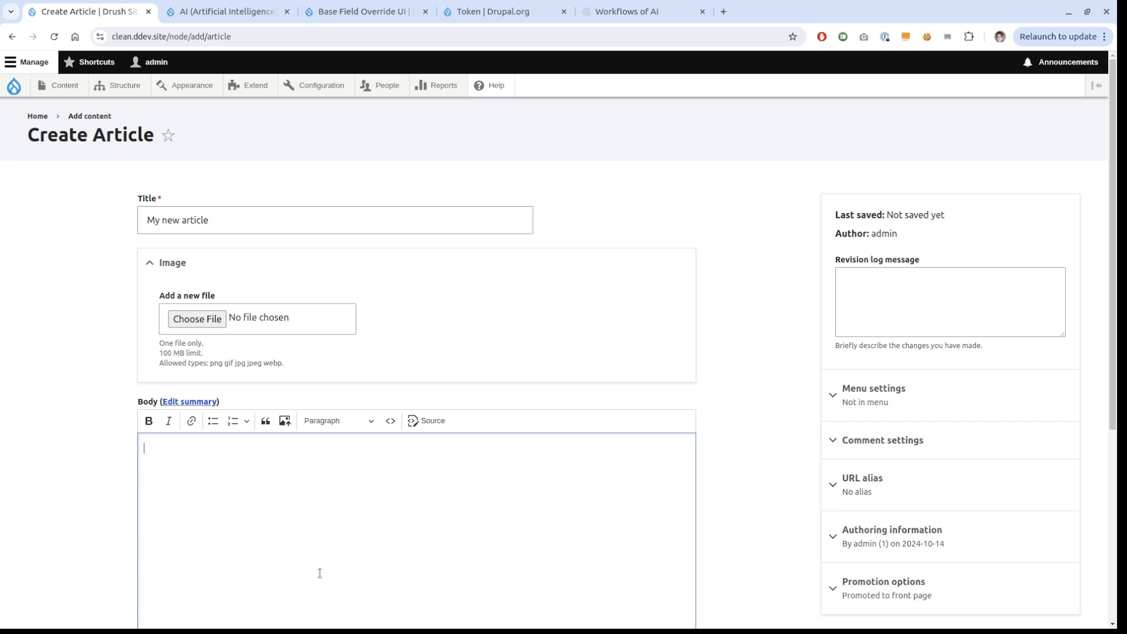
text(Yestedar)
text(rday I ate pudding.)
scroll(338, 471, down, 5)
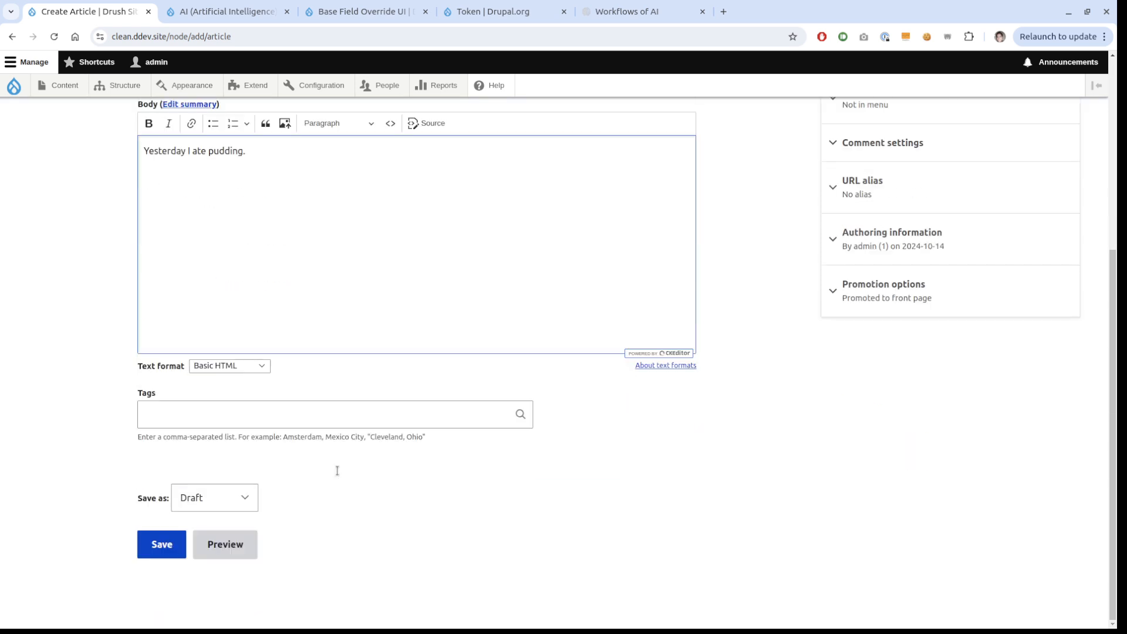
click(160, 547)
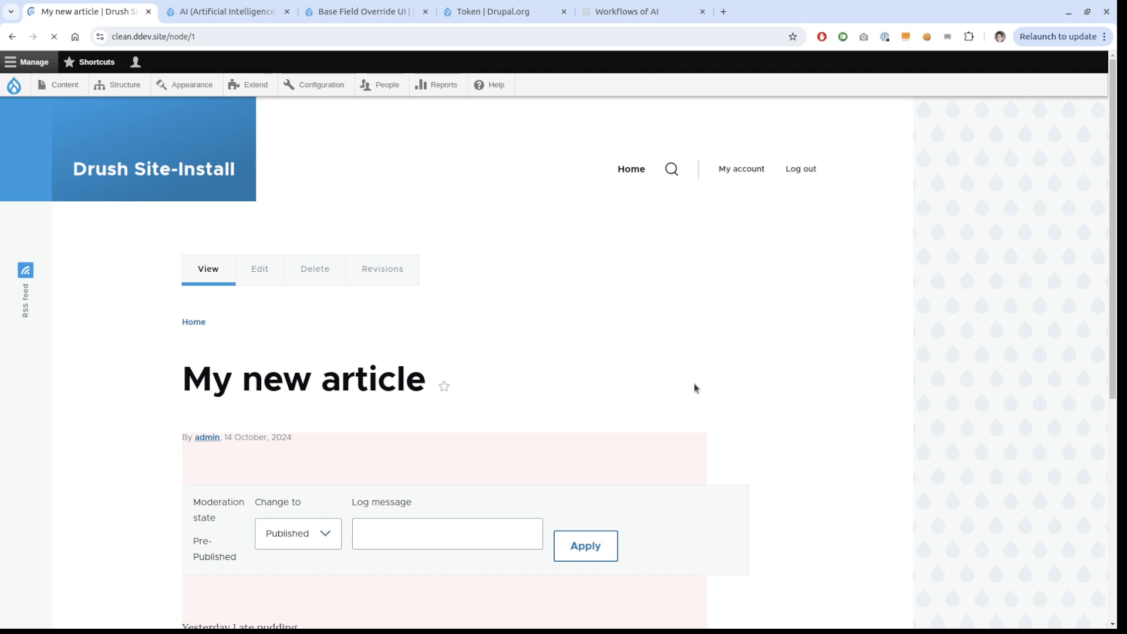
scroll(262, 424, down, 3)
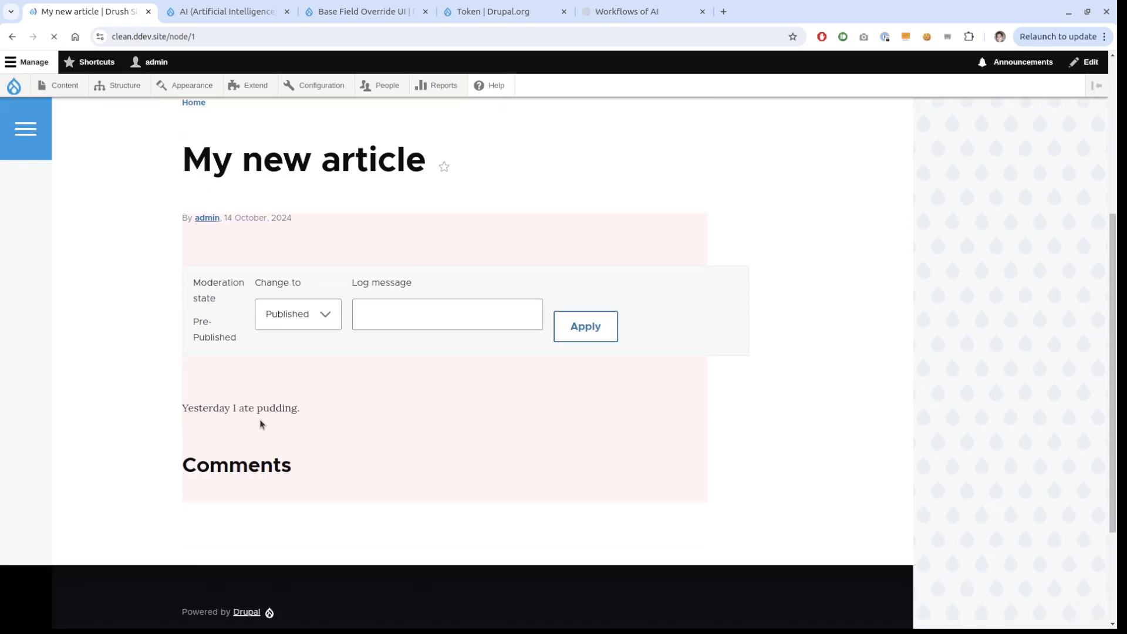
scroll(201, 330, up, 3)
- Start another Article with the body "Yesterday I met Gollum." and try to save it as Draft without a title
mouse_move(69, 88)
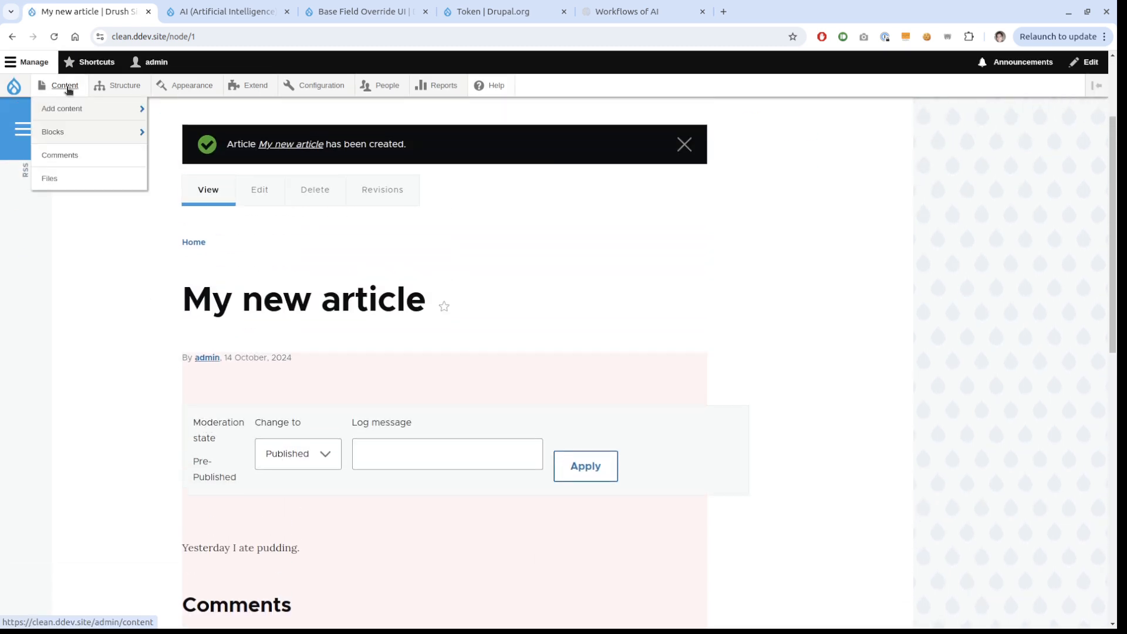
mouse_move(75, 111)
click(214, 114)
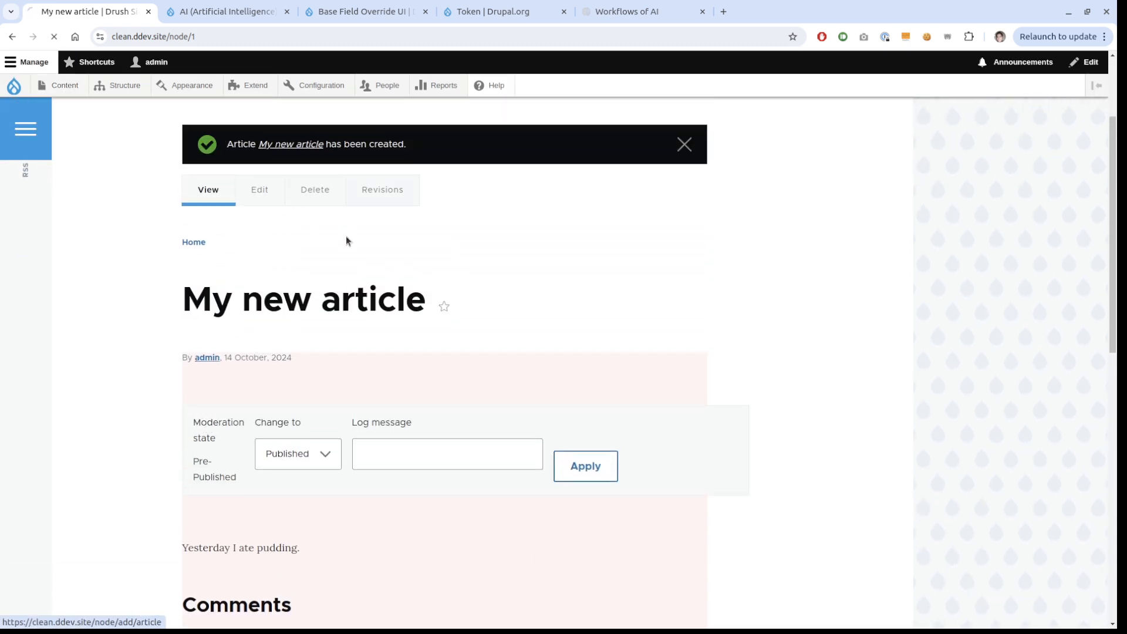
scroll(276, 519, down, 2)
click(289, 489)
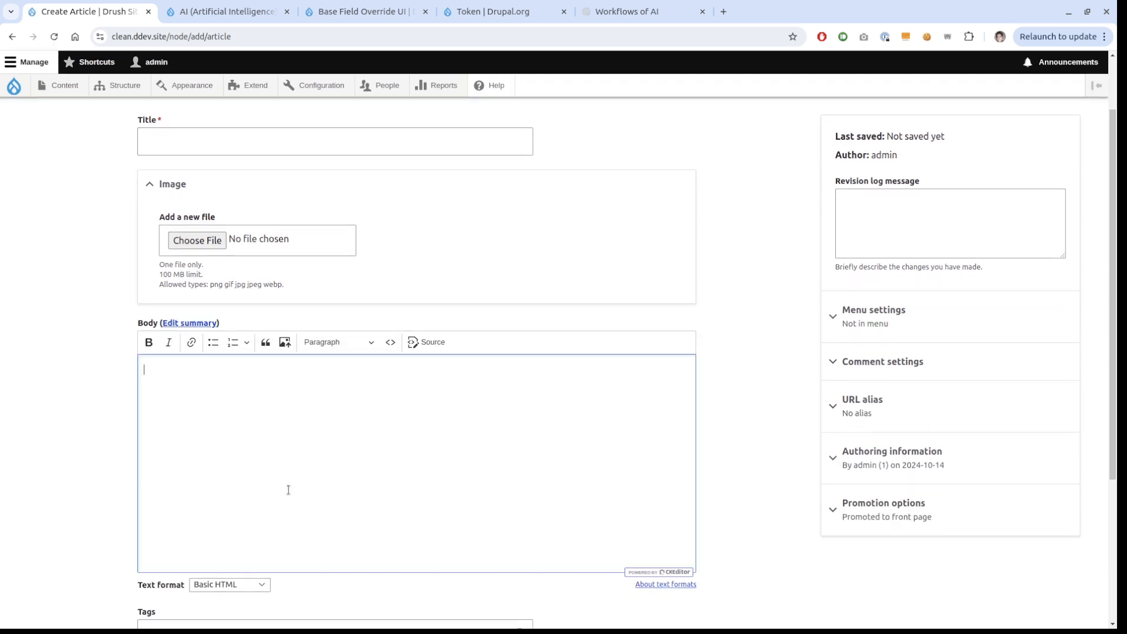
text(Yesterday I met Gollum.)
scroll(314, 453, down, 3)
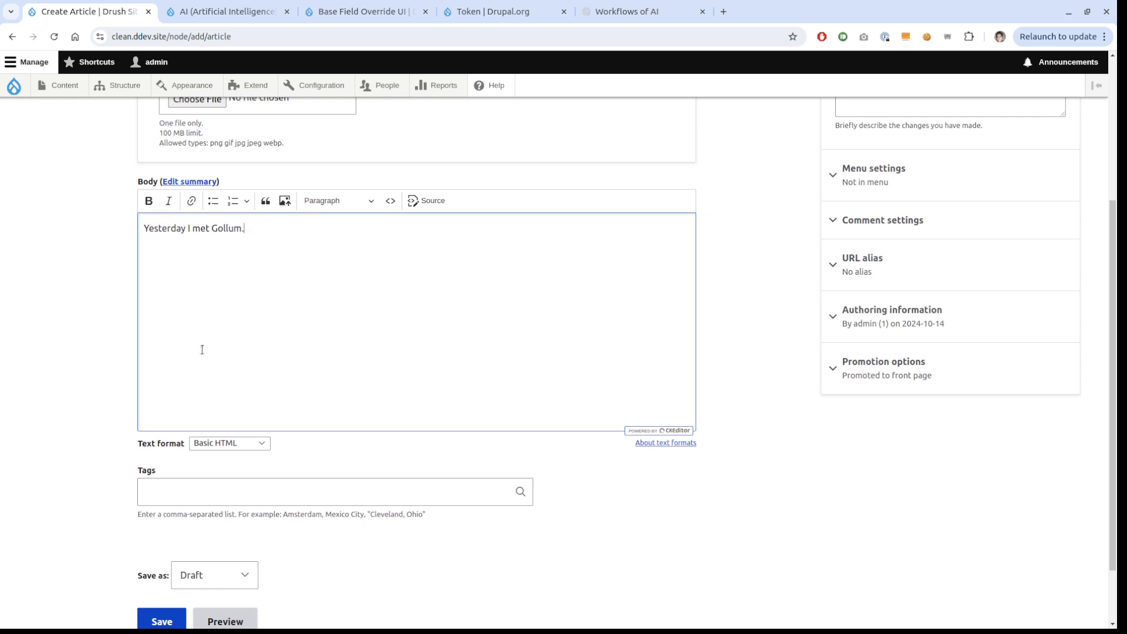
scroll(202, 350, down, 1)
click(162, 553)
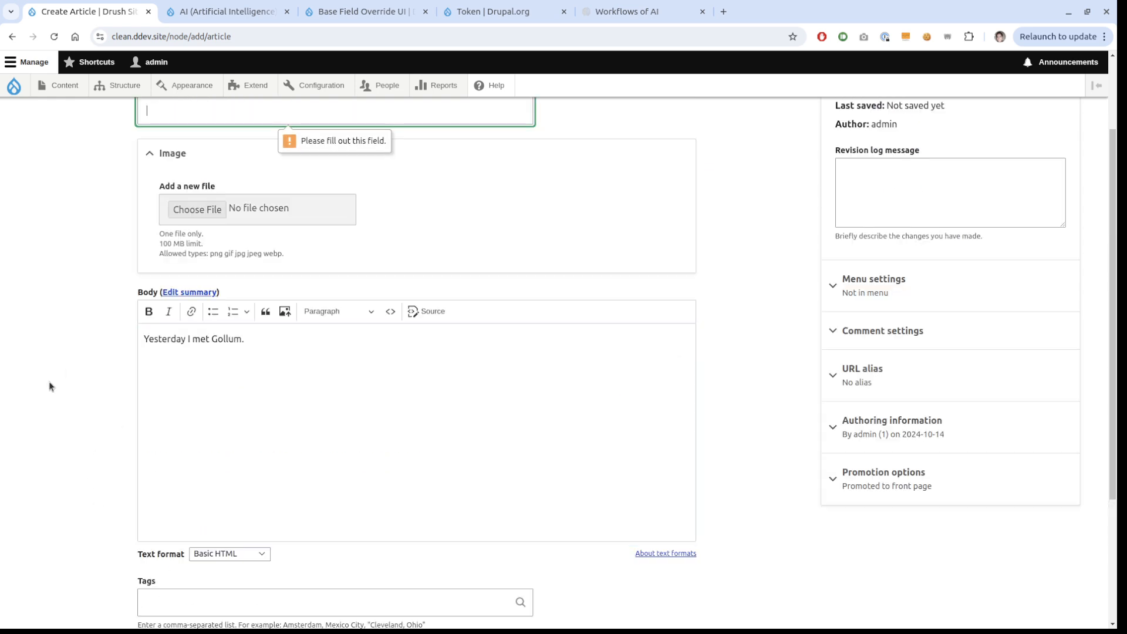
- Title the article "Gollum", save it as Draft, and check its resulting moderation state
scroll(177, 294, up, 2)
text(G)
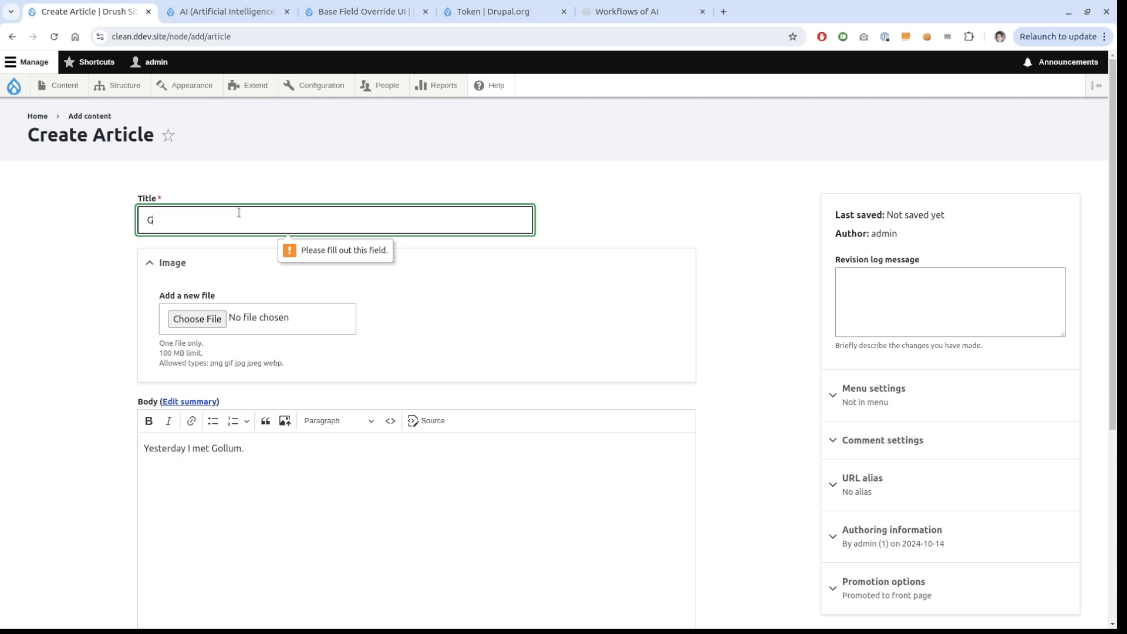
text(ollum)
scroll(135, 410, down, 4)
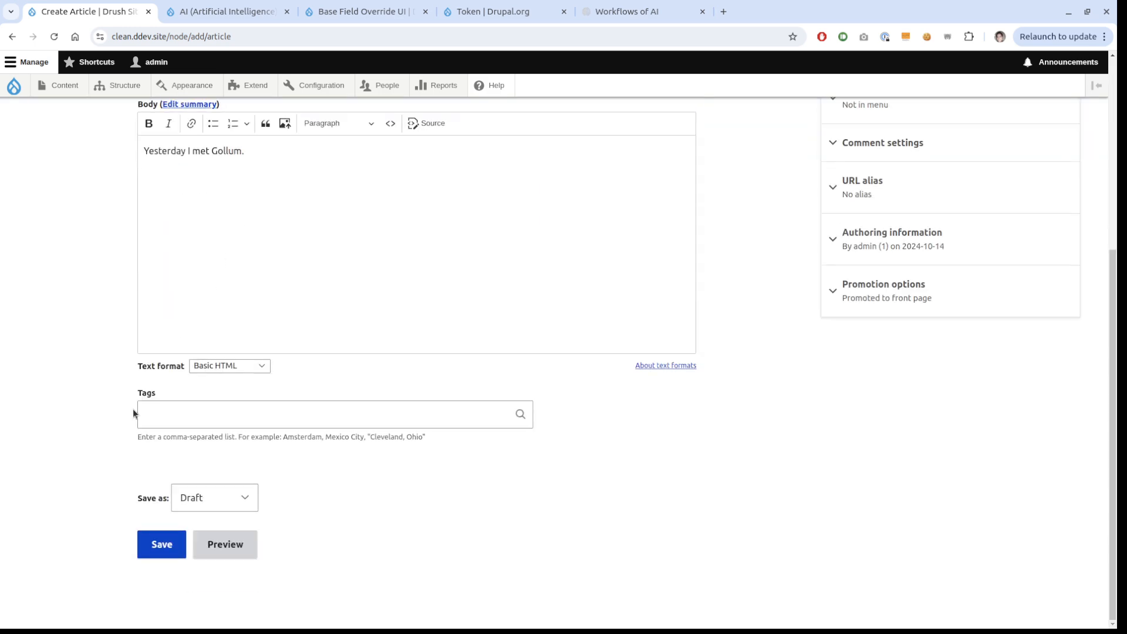
click(147, 543)
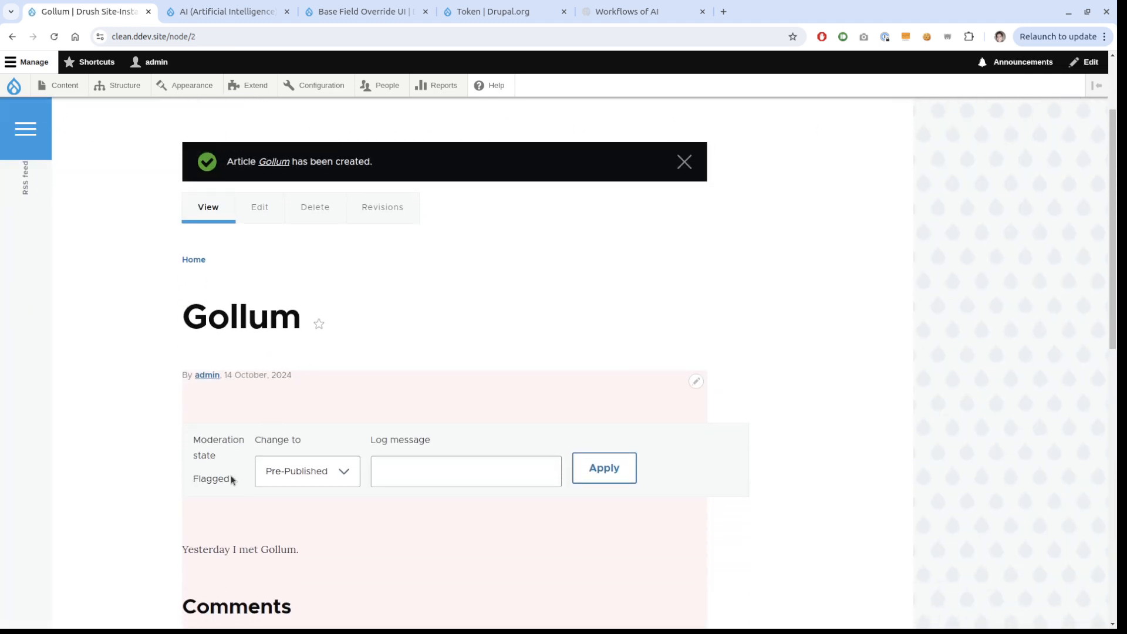
drag(238, 478, 192, 478)
click(226, 475)
- Start adding a new plain text field to the Article content type, using the Text (plain, long) option
mouse_move(133, 93)
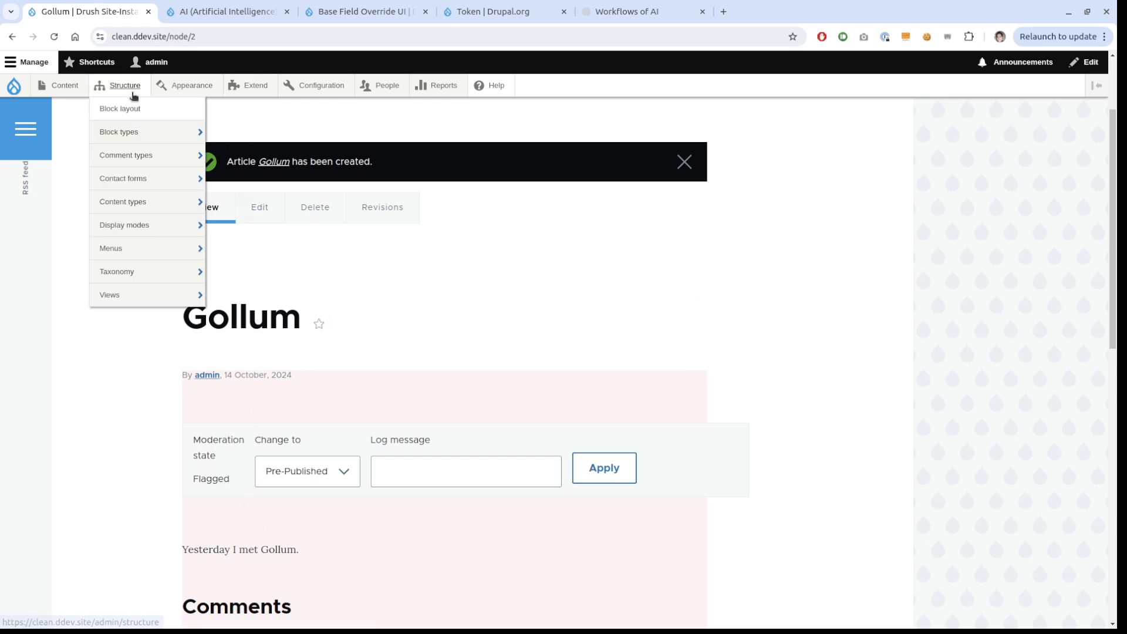
mouse_move(123, 198)
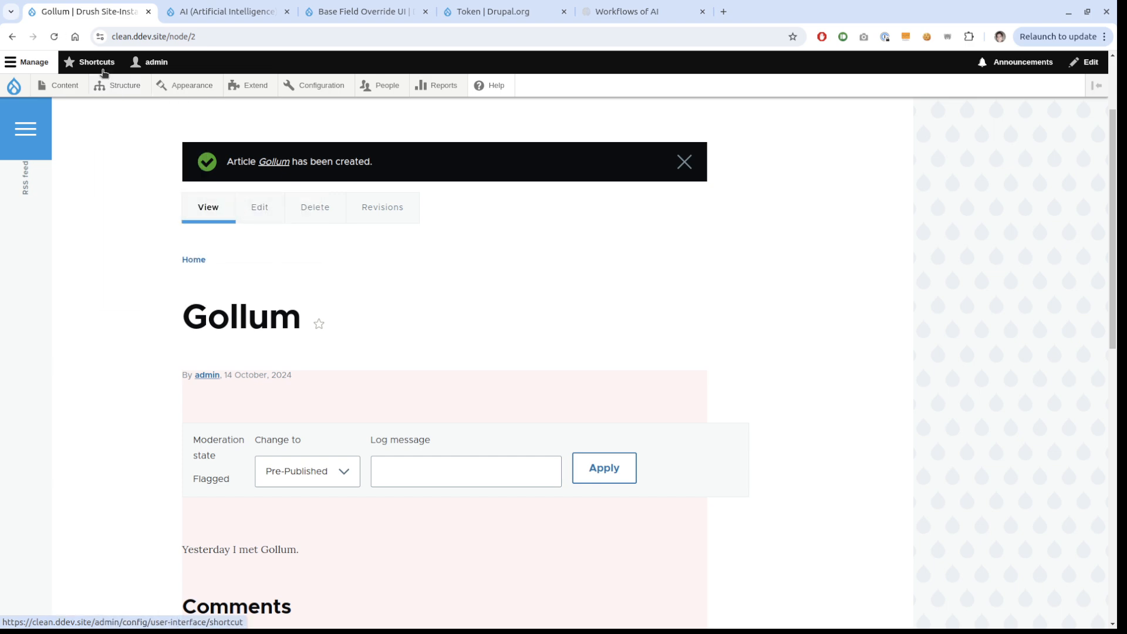
mouse_move(166, 202)
mouse_move(223, 224)
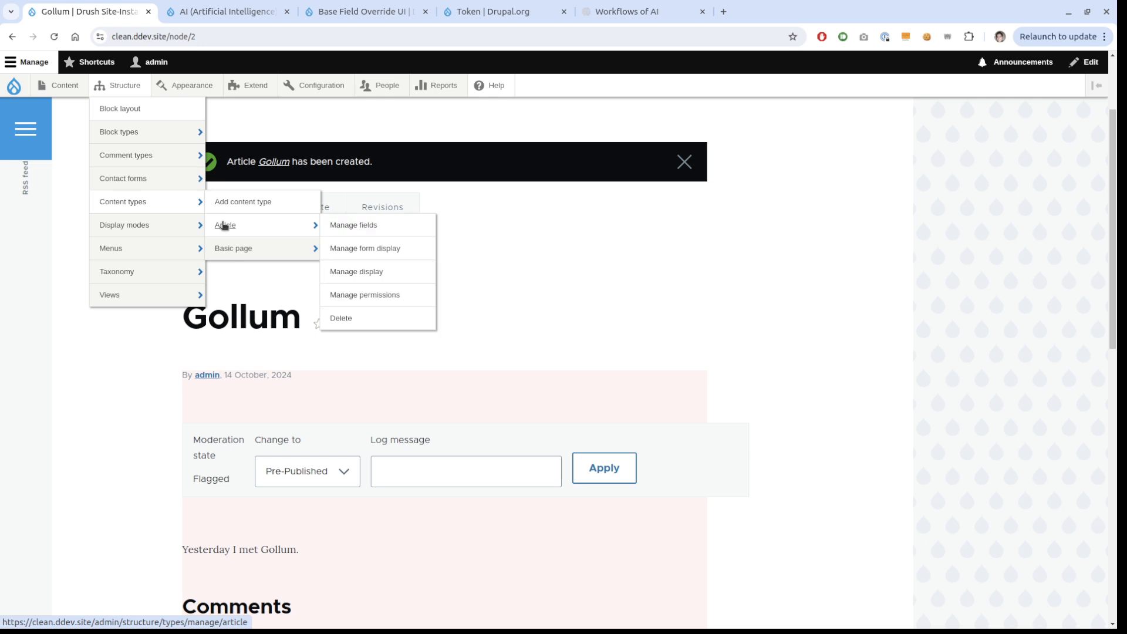
click(336, 226)
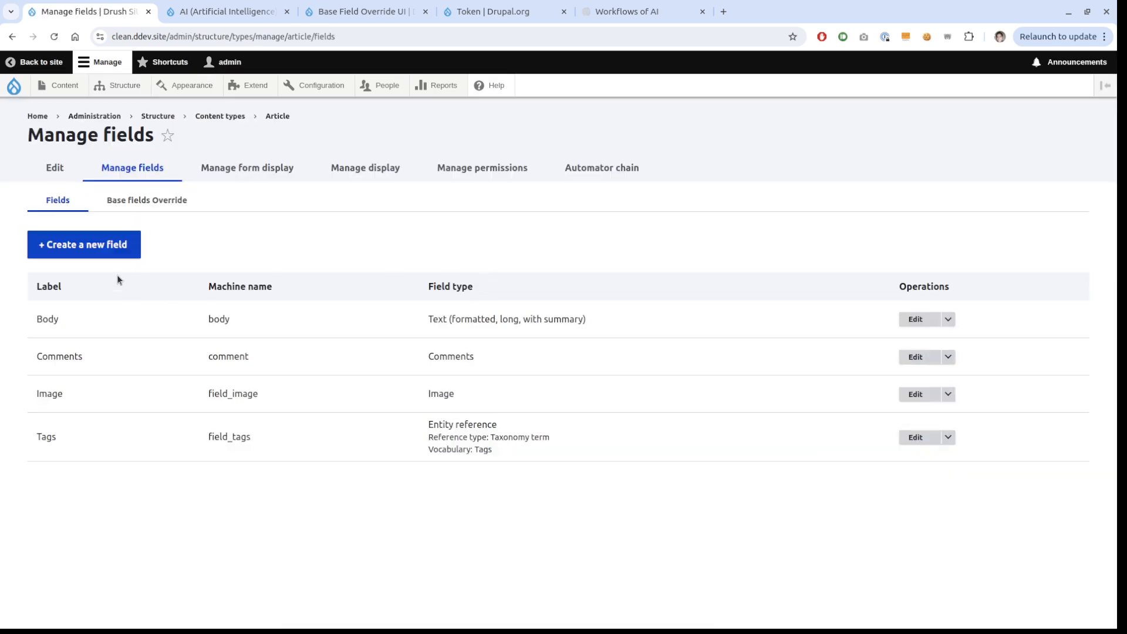
click(105, 246)
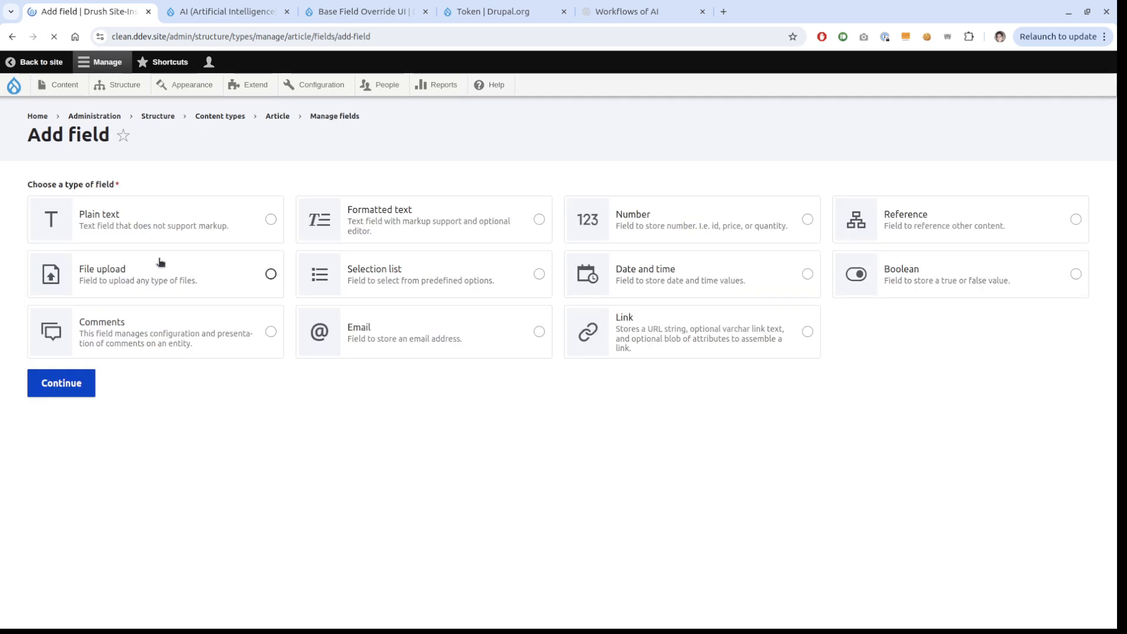
click(173, 227)
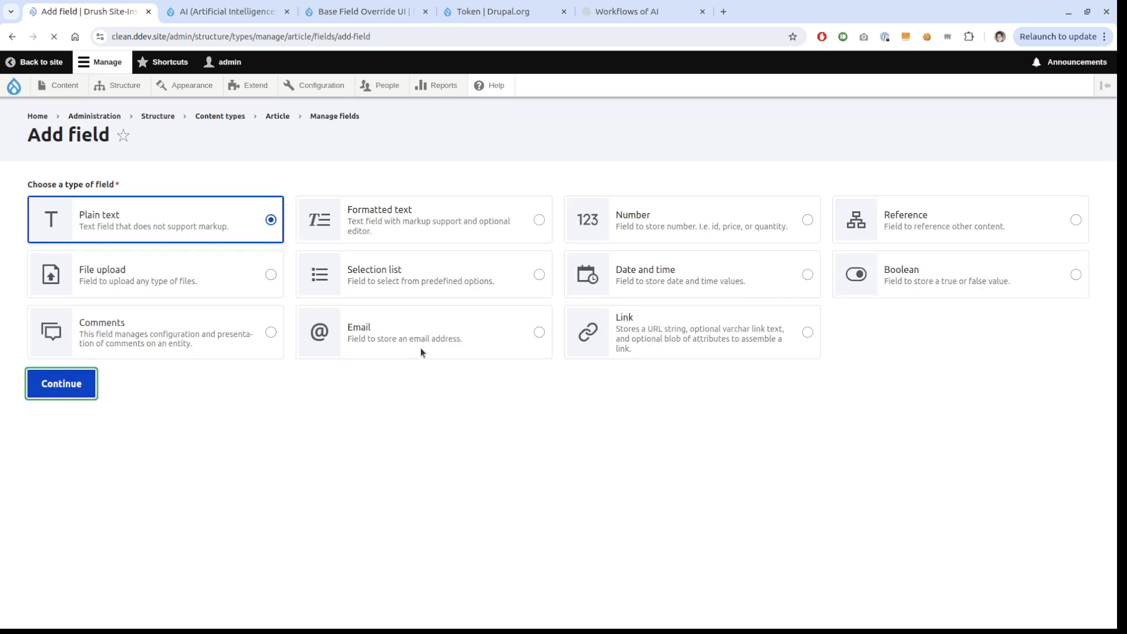
click(654, 334)
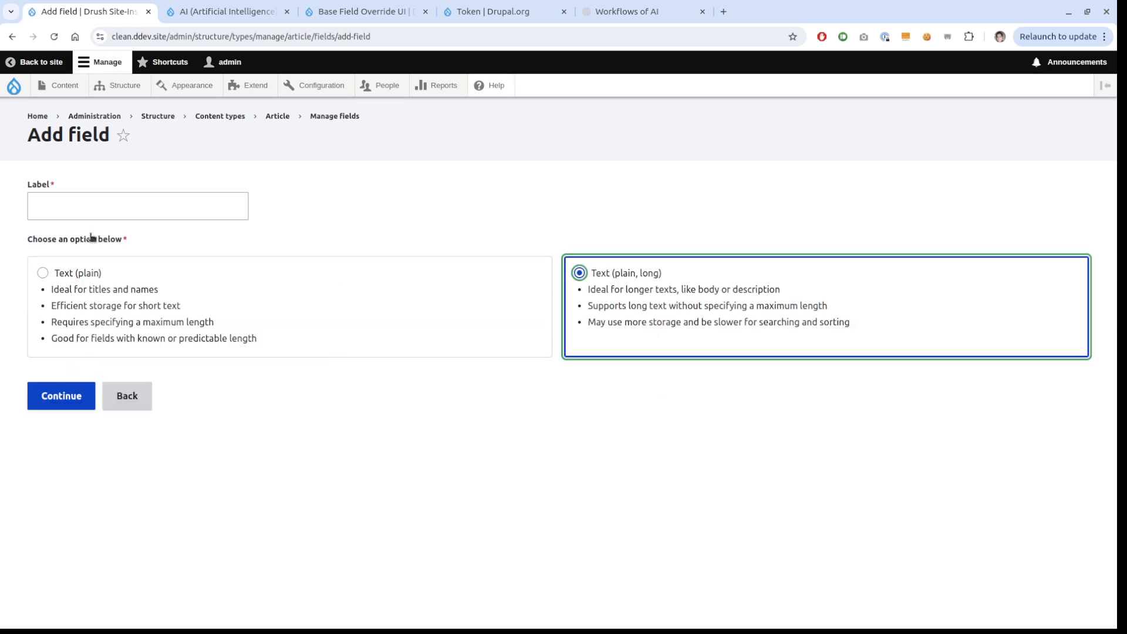
- Label the new field "State Moderation Reasoning" and save it with its default settings
click(161, 216)
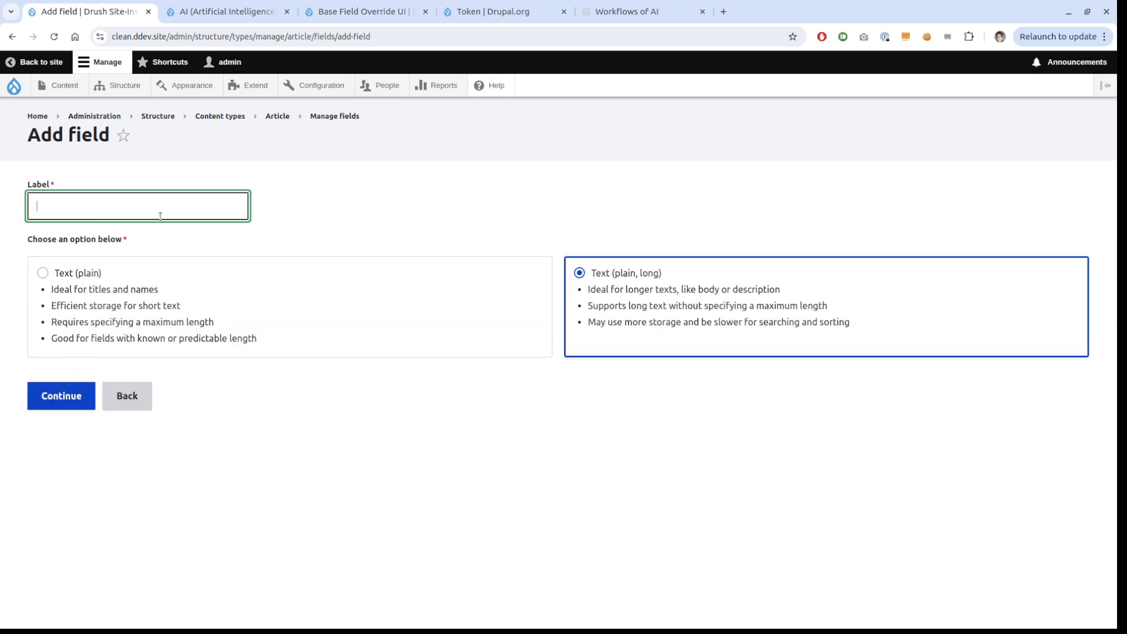
text(State M)
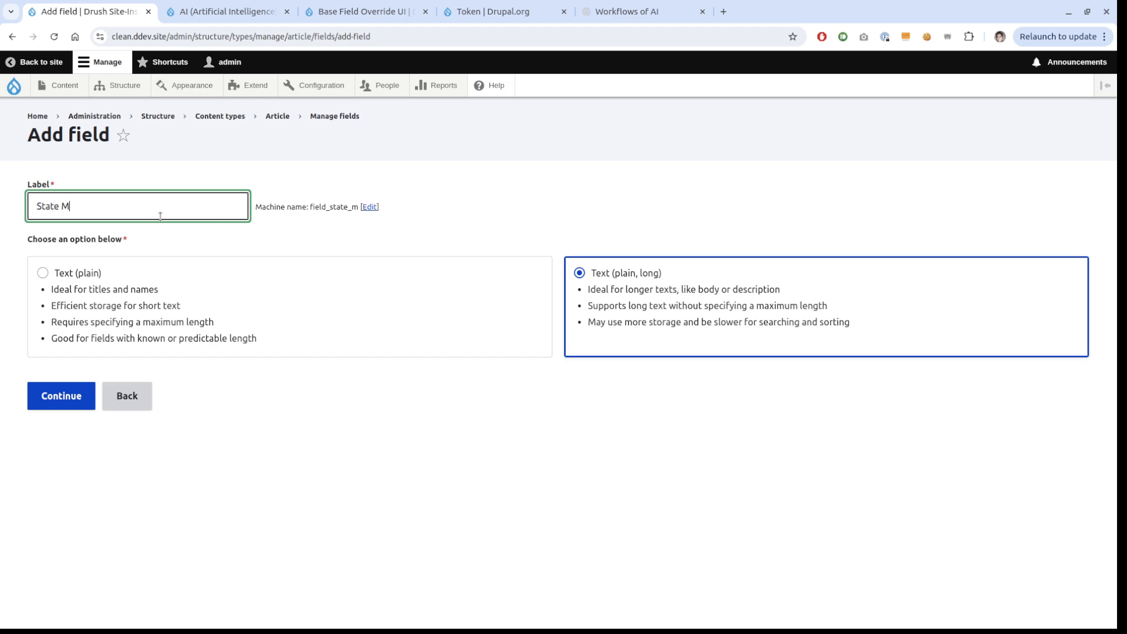
text(oderation Reasoing)
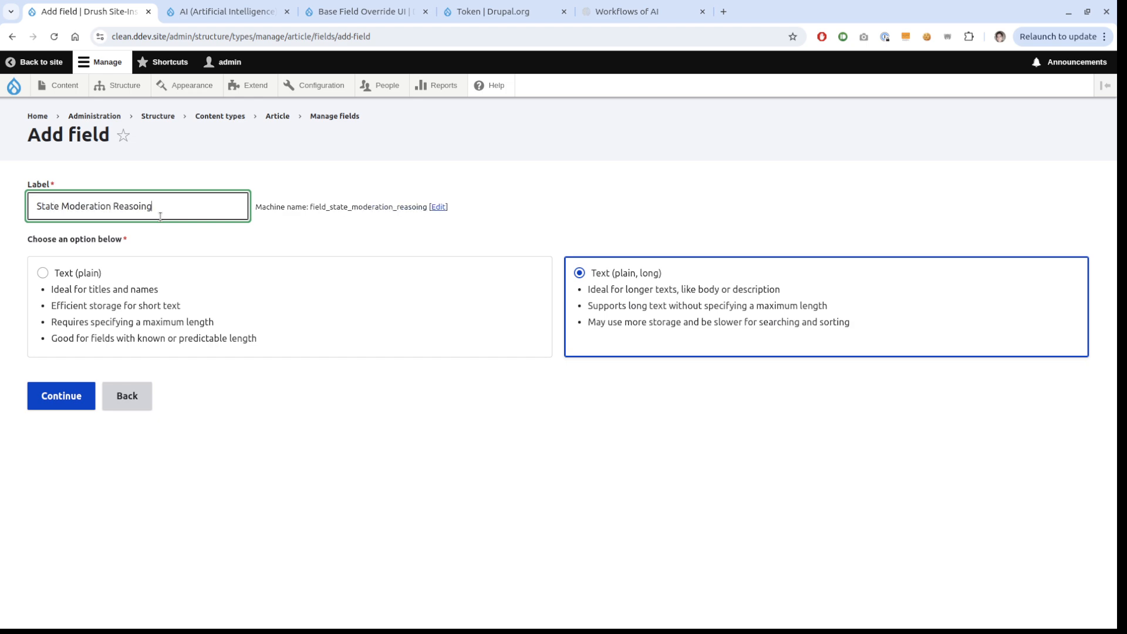
key(BackSpace)
key(BackSpace)
key(BackSpace)
text(ning)
click(82, 401)
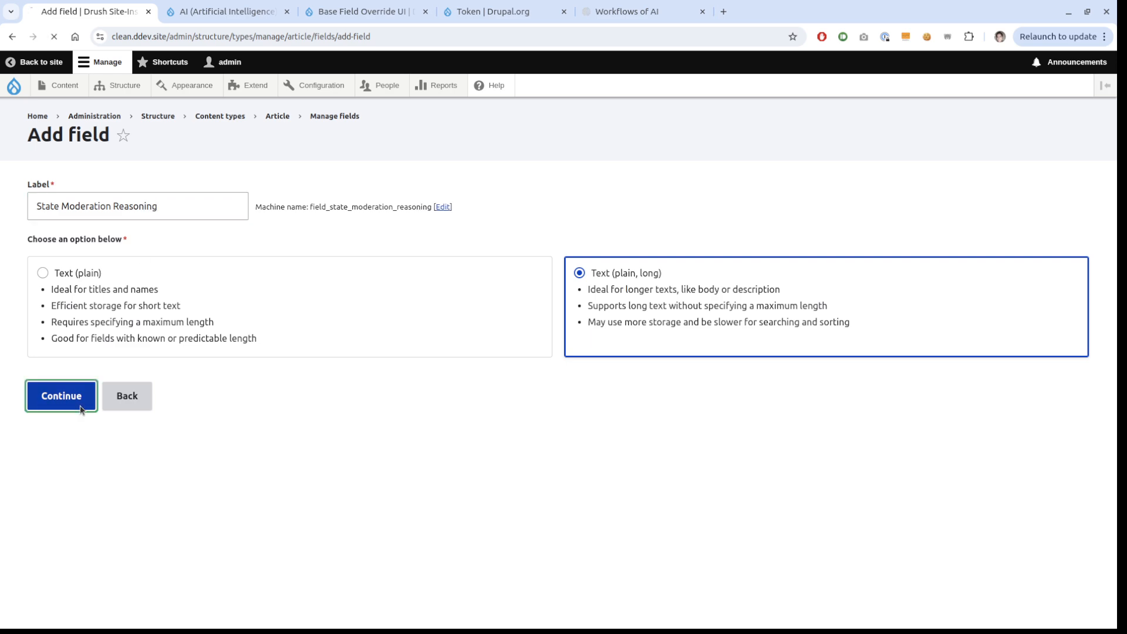
scroll(13, 568, down, 20)
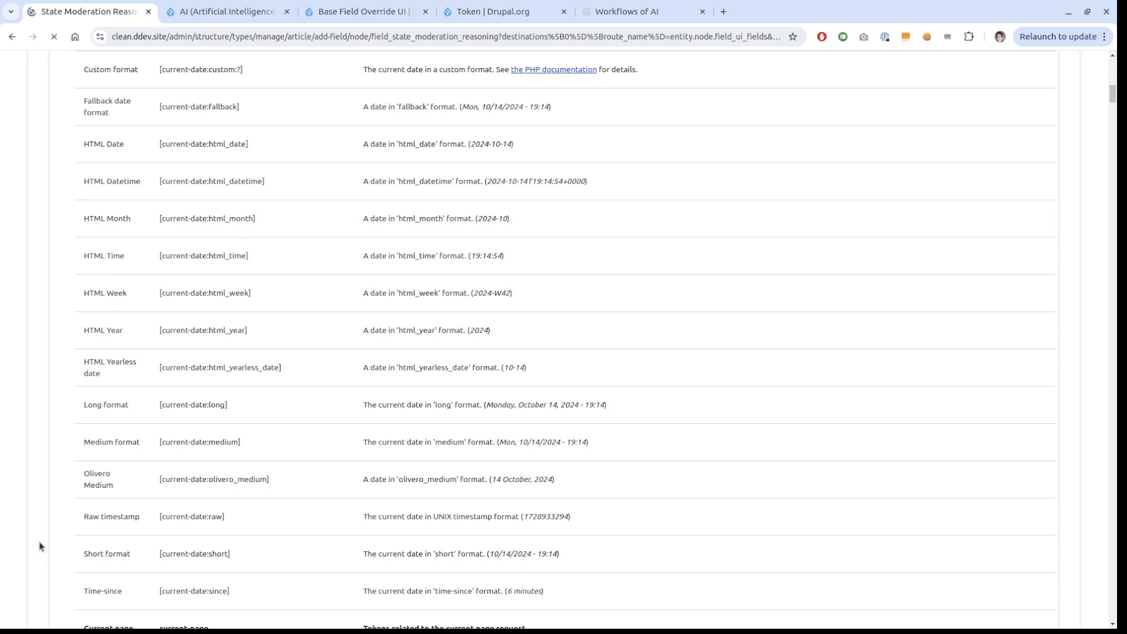
click(94, 567)
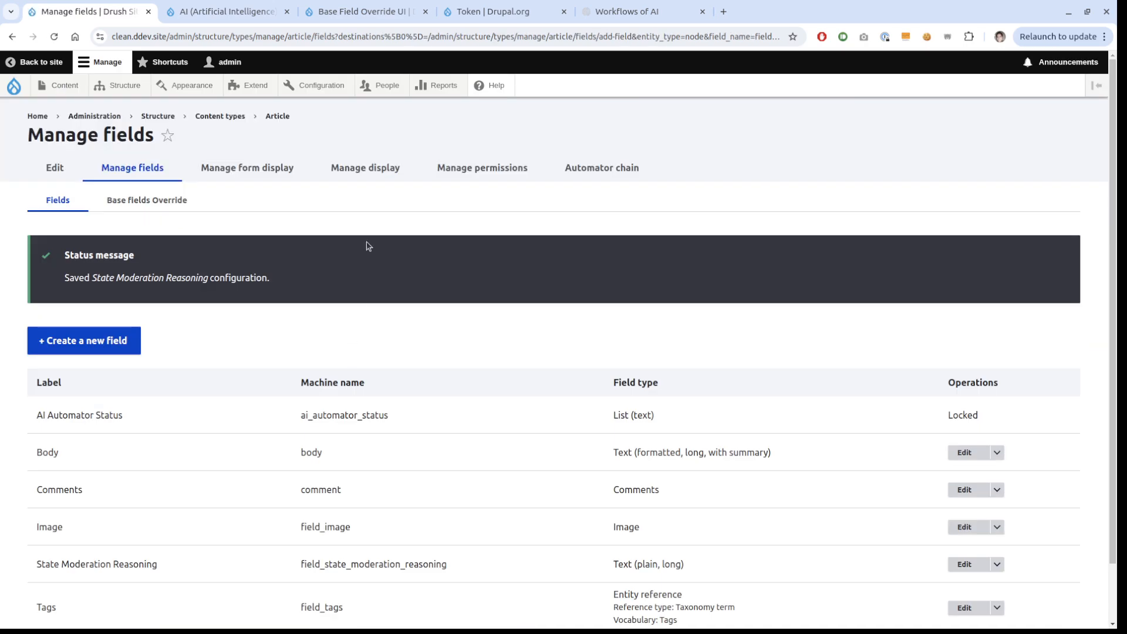
- Move the State Moderation Reasoning field to Disabled in the Article content type's default display and save the display settings
click(376, 170)
scroll(280, 405, down, 5)
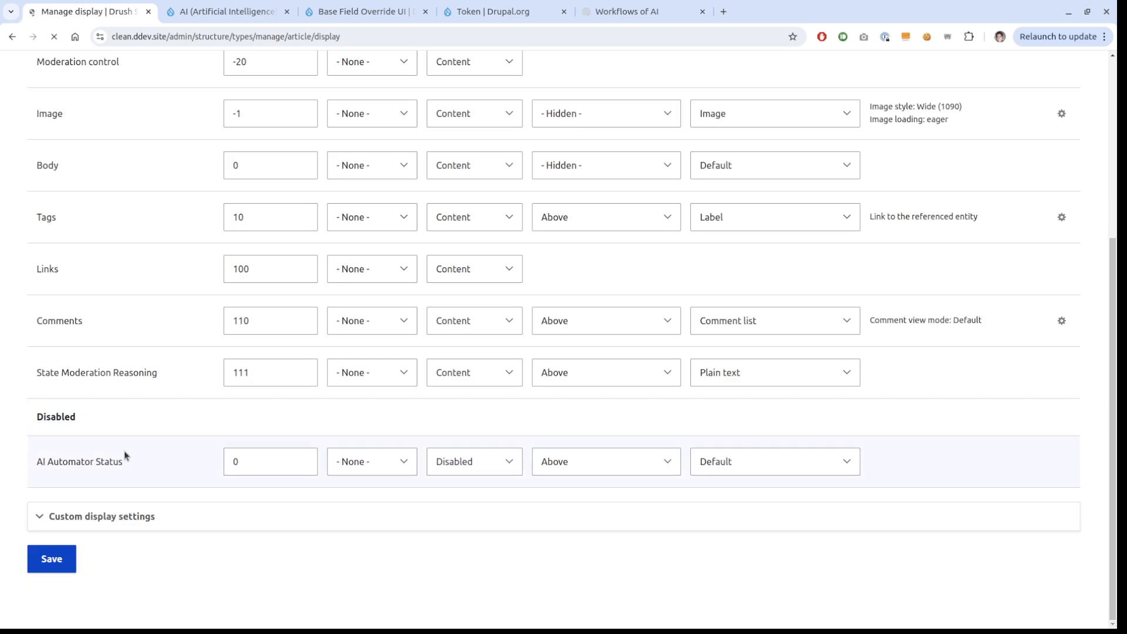
drag(42, 417, 41, 508)
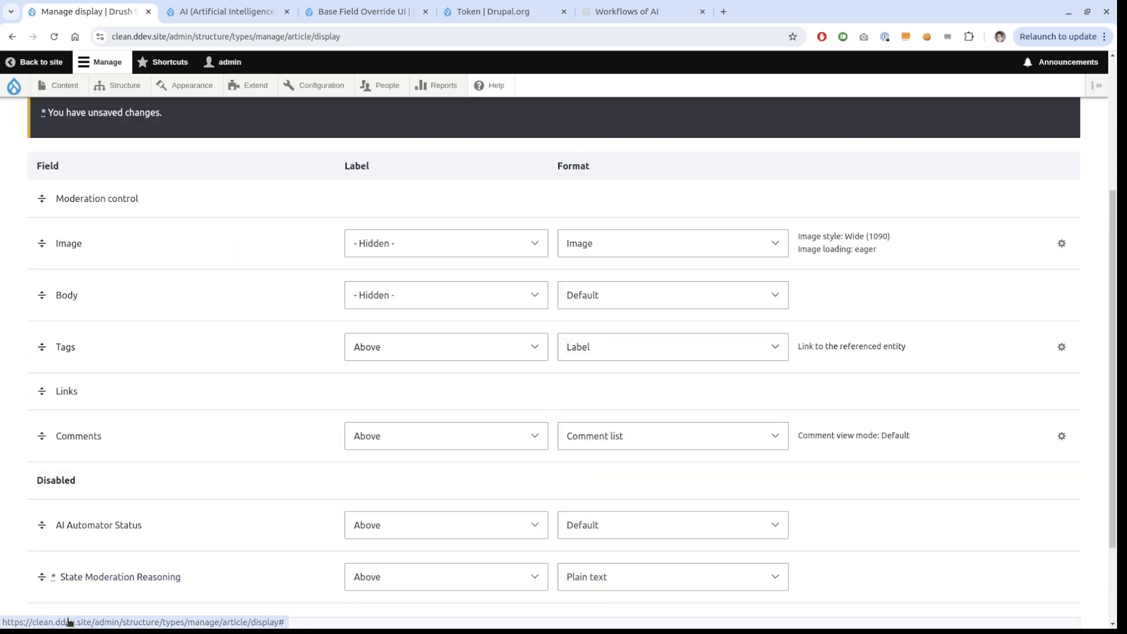
click(63, 571)
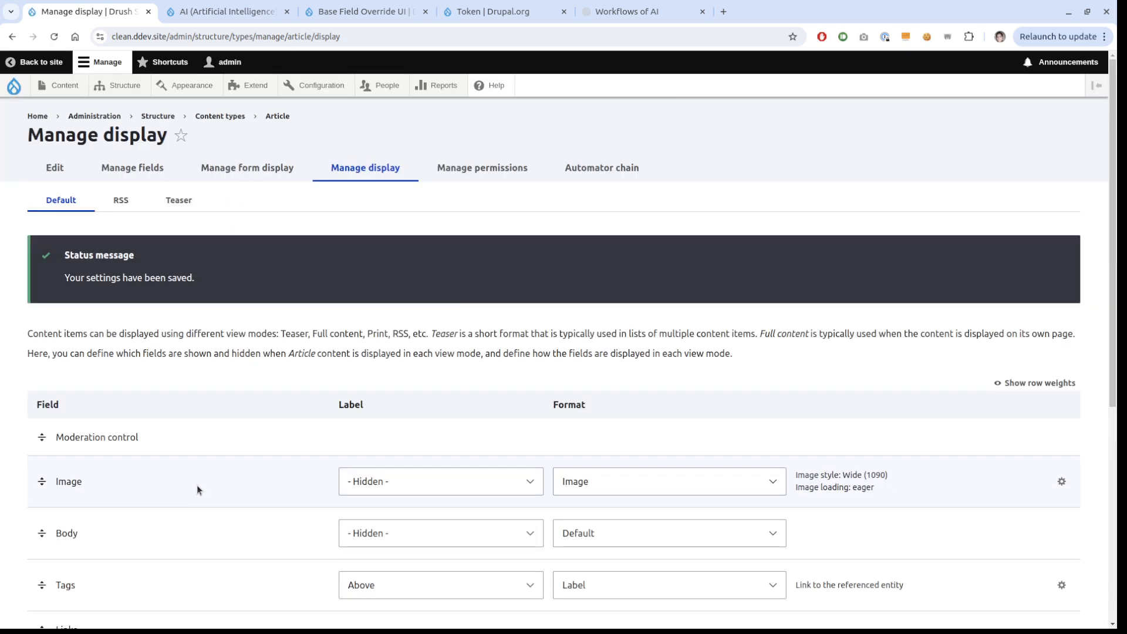
- Set the Article Moderation state base field's automator to store its explanation in State Moderation Reasoning, and save the settings
click(136, 169)
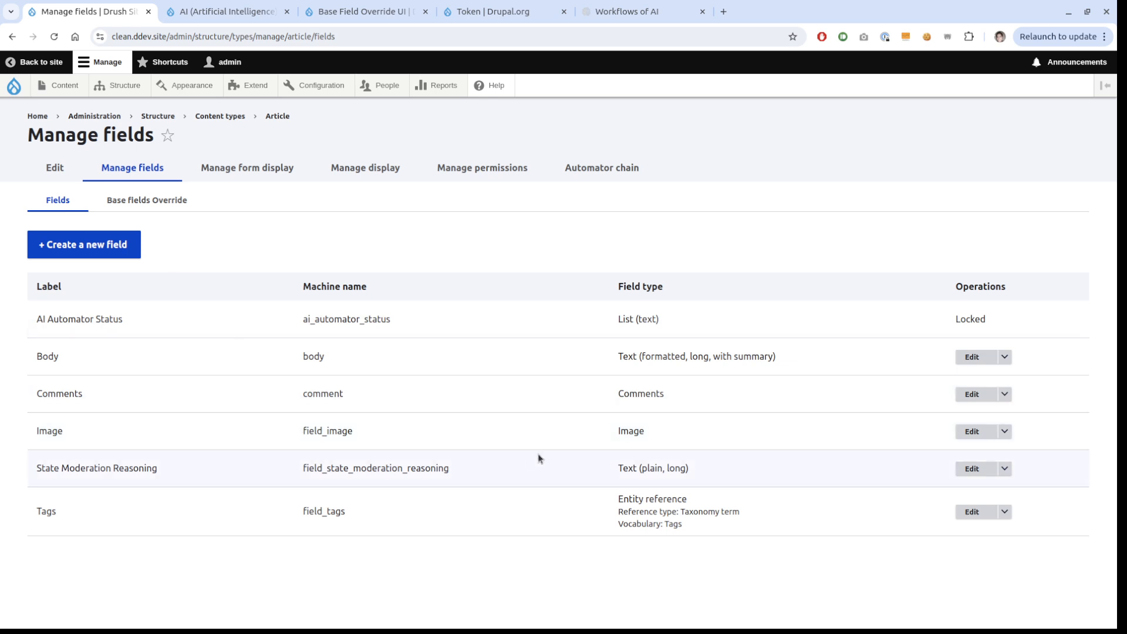
click(173, 201)
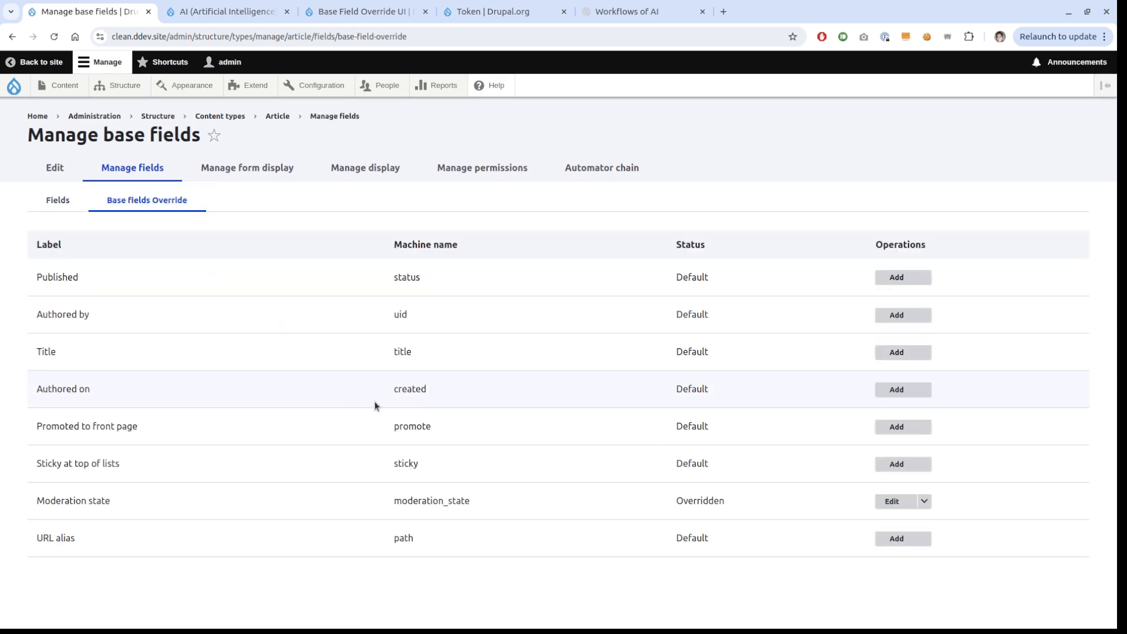
click(890, 501)
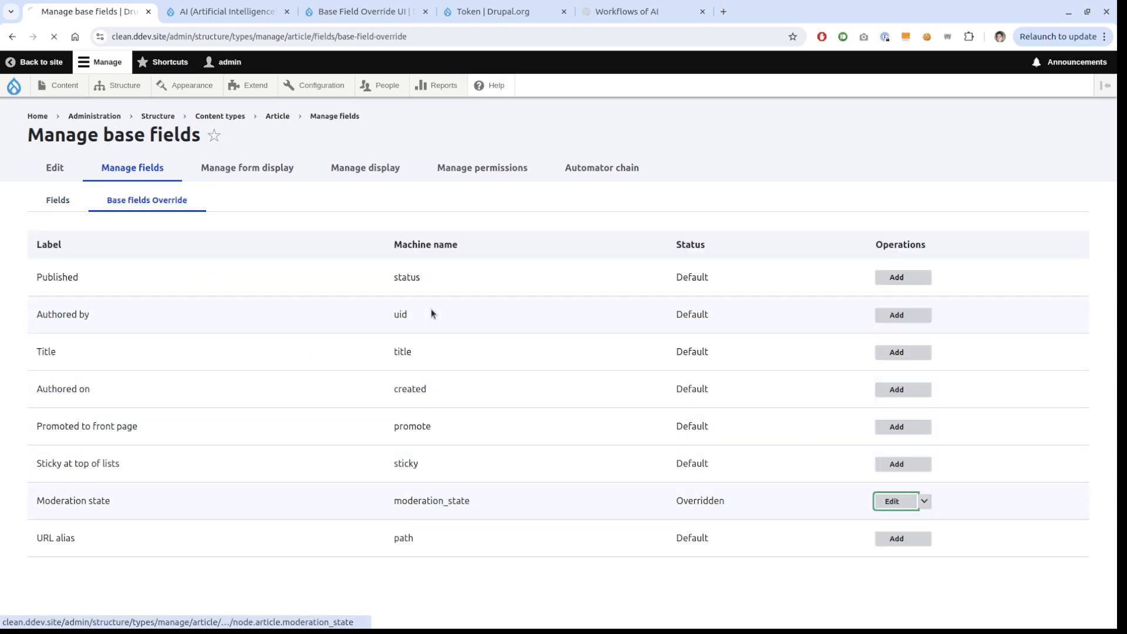
scroll(429, 310, down, 7)
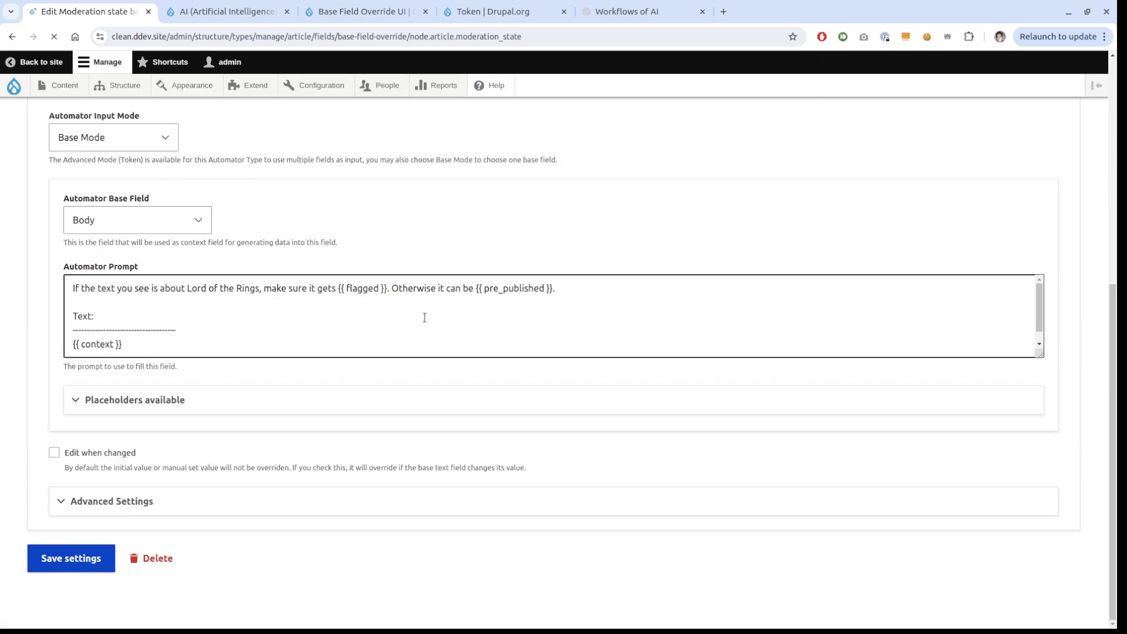
click(211, 511)
scroll(216, 494, down, 10)
click(154, 471)
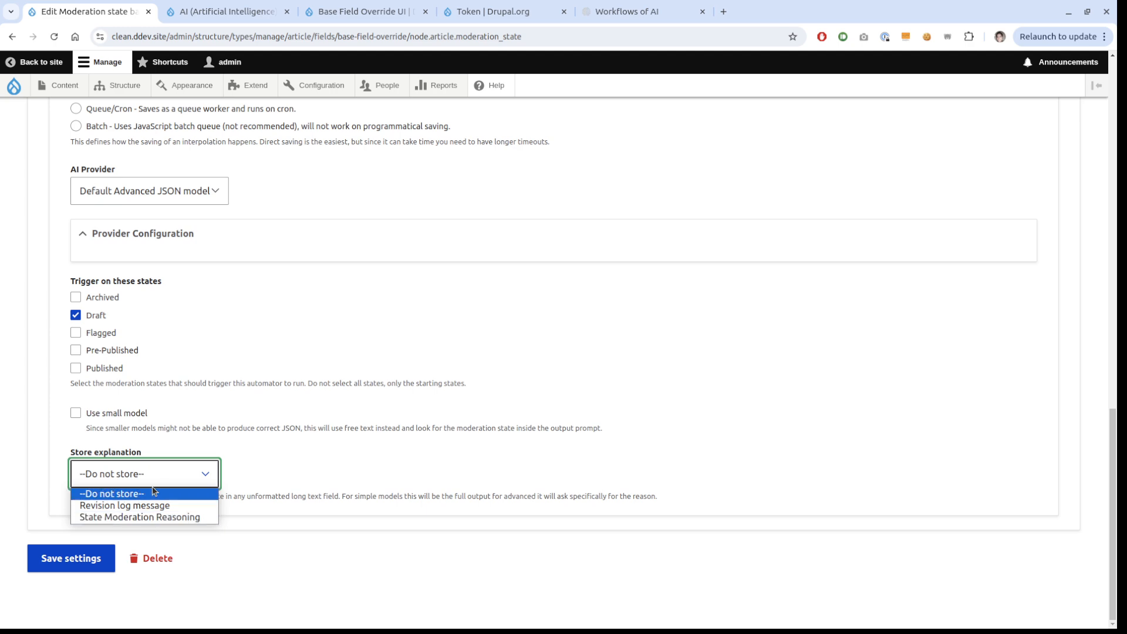
click(167, 517)
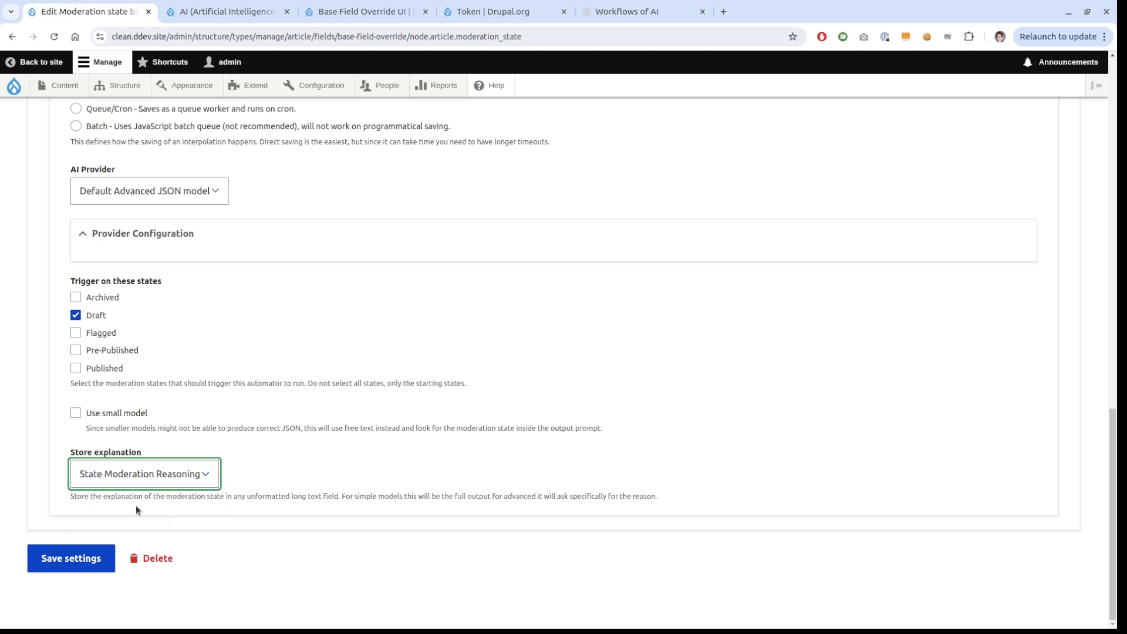
click(88, 561)
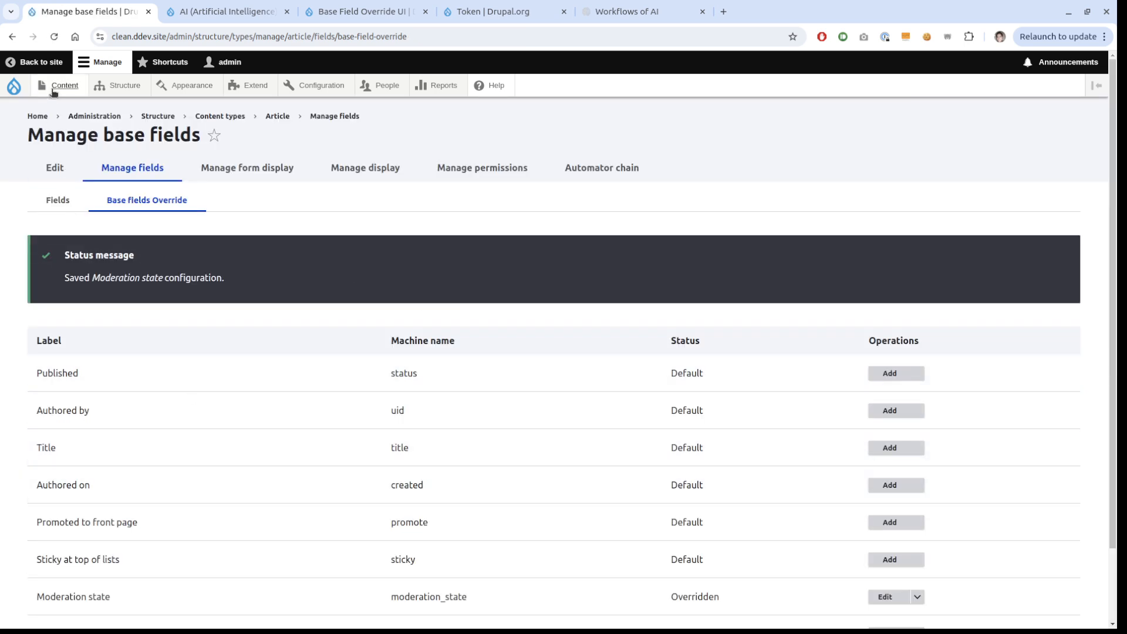
- Start creating another Article and title it "Gollum"
mouse_move(59, 87)
mouse_move(62, 109)
click(179, 109)
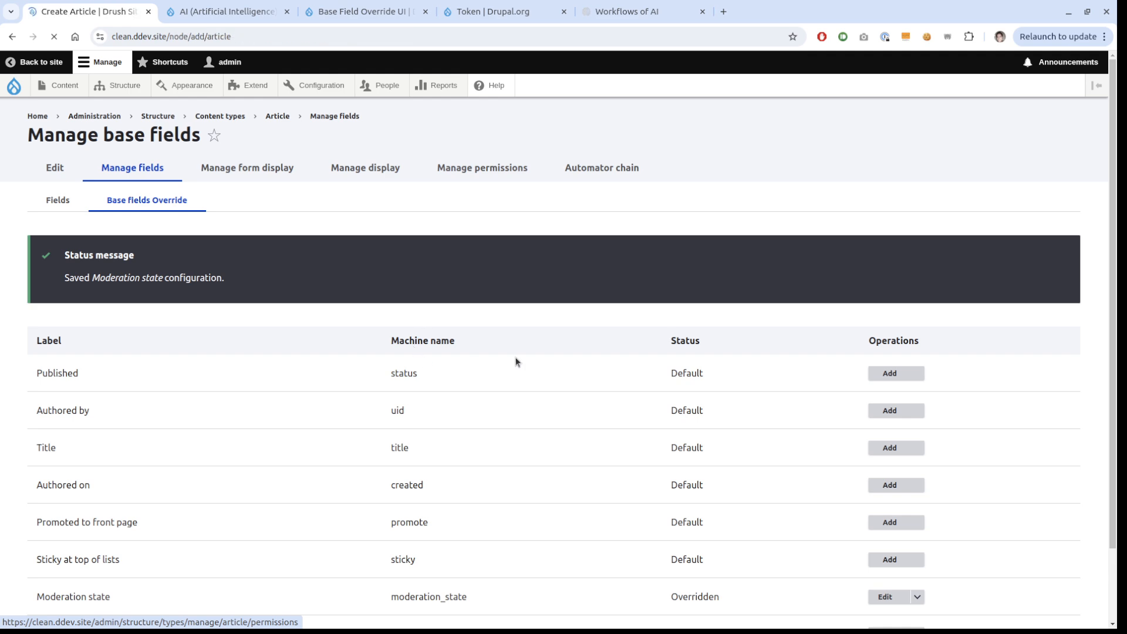
text(Goolum)
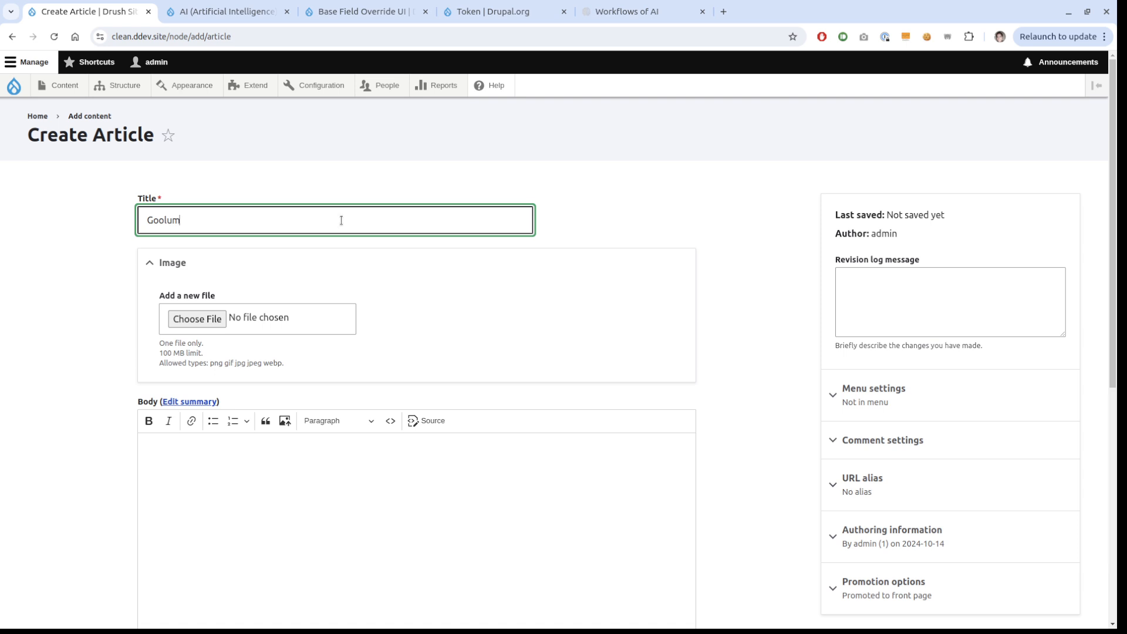
key(BackSpace)
key(BackSpace)
key(BackSpace)
key(BackSpace)
text(llum)
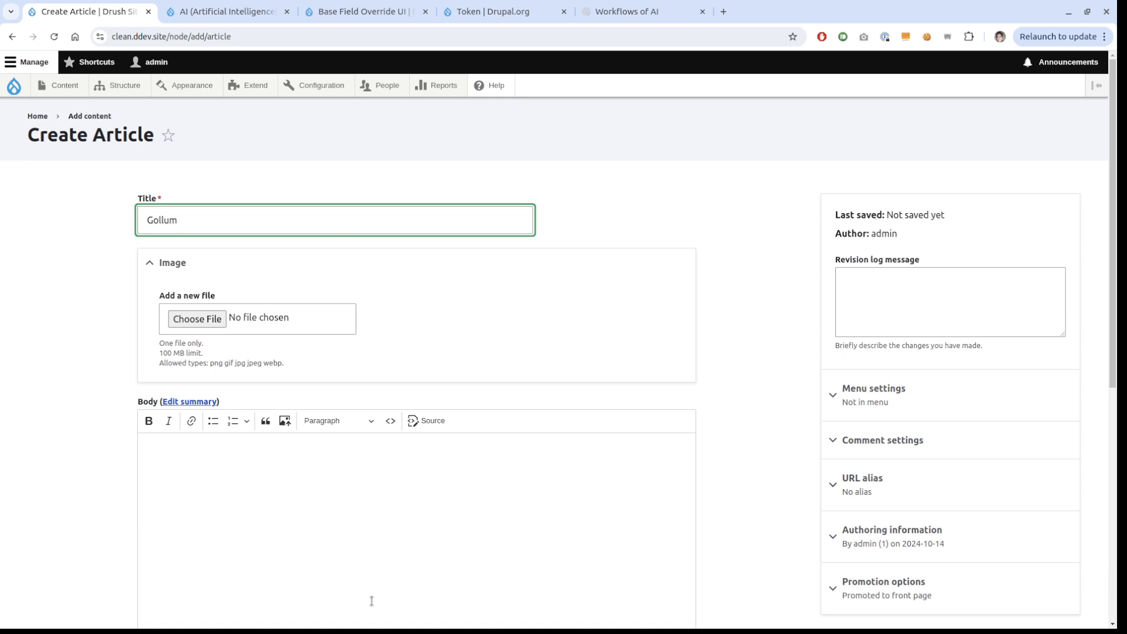
- Enter "I met Gollum yesterday." as the article's body and save it as Draft
click(372, 600)
text(I)
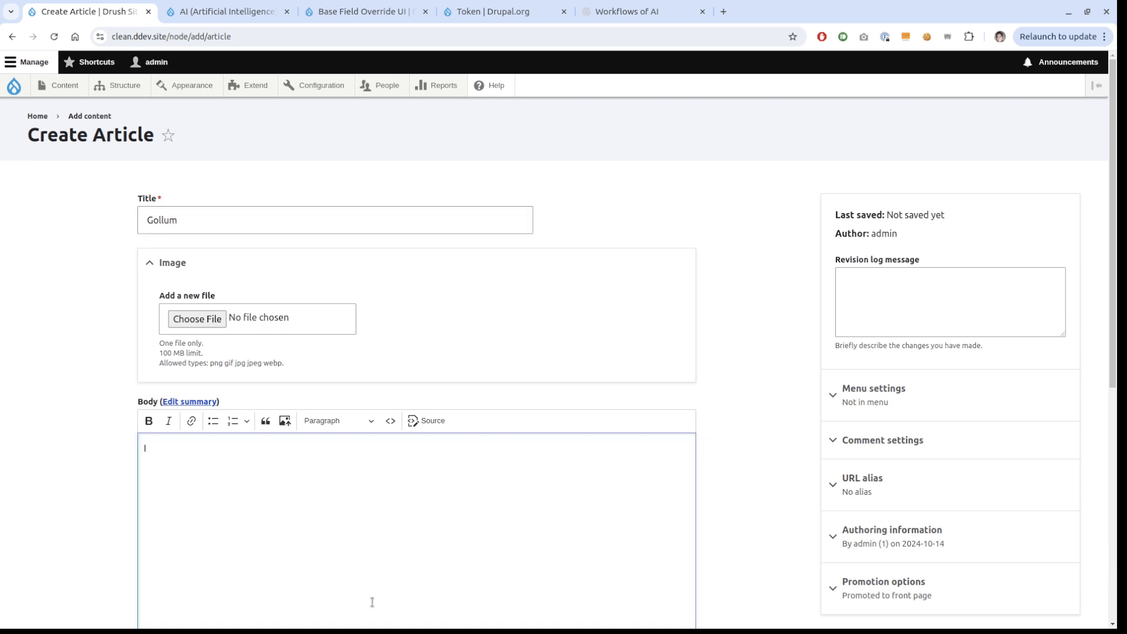
text( met Gollum yester)
key(BackSpace)
key(BackSpace)
text(terday.)
scroll(372, 602, down, 5)
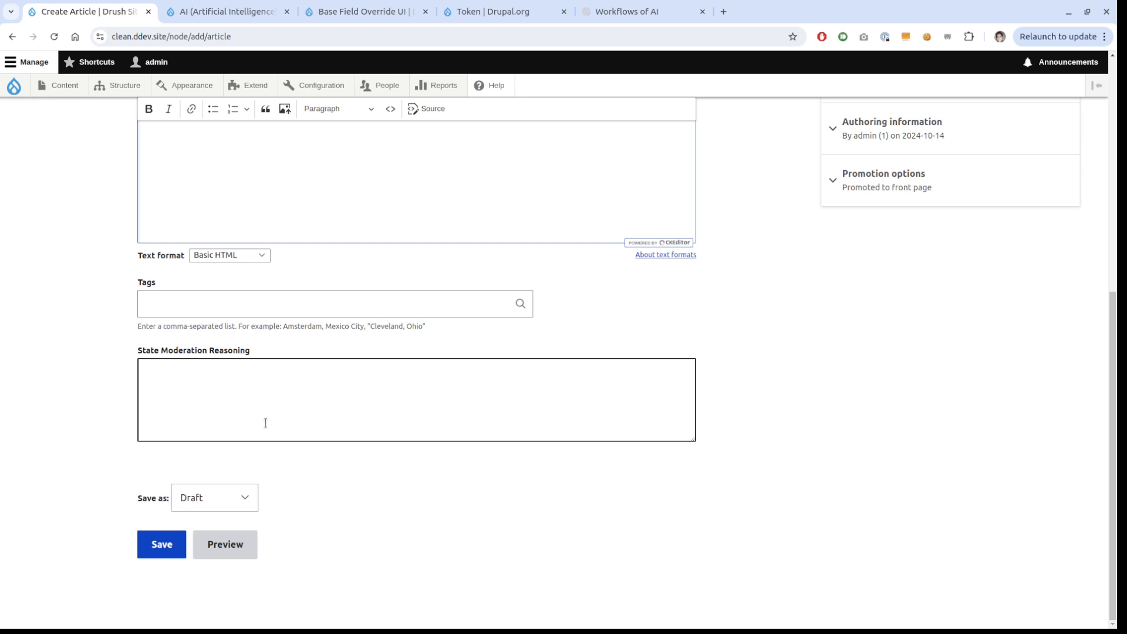
click(154, 546)
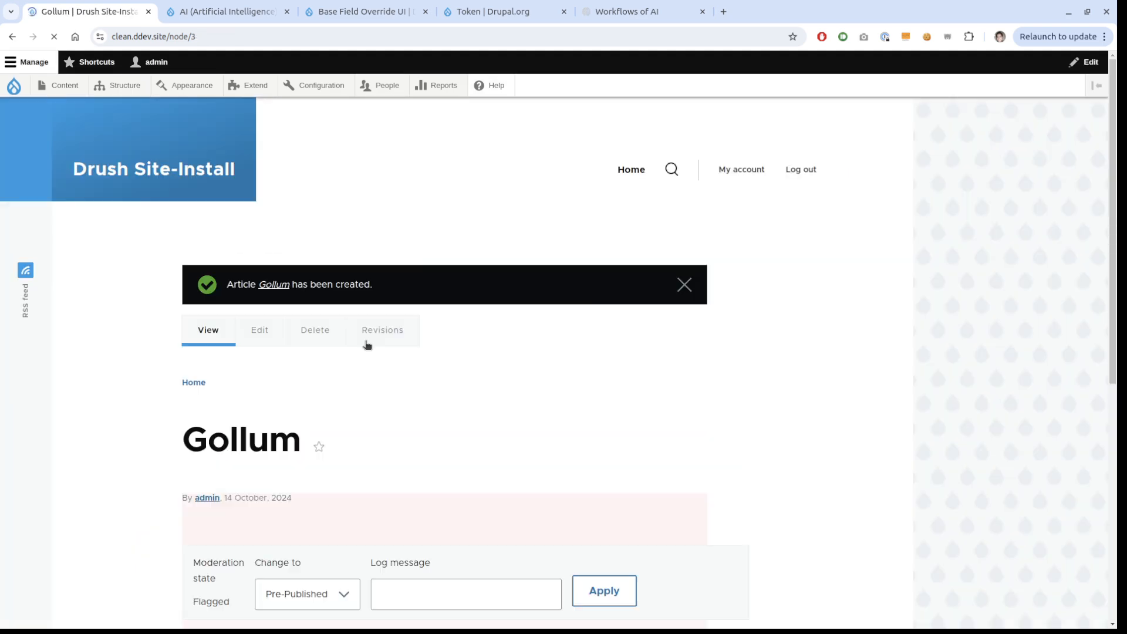
- Check the saved article's moderation state and open it for editing to read the State Moderation Reasoning field
scroll(143, 388, down, 3)
scroll(217, 448, up, 3)
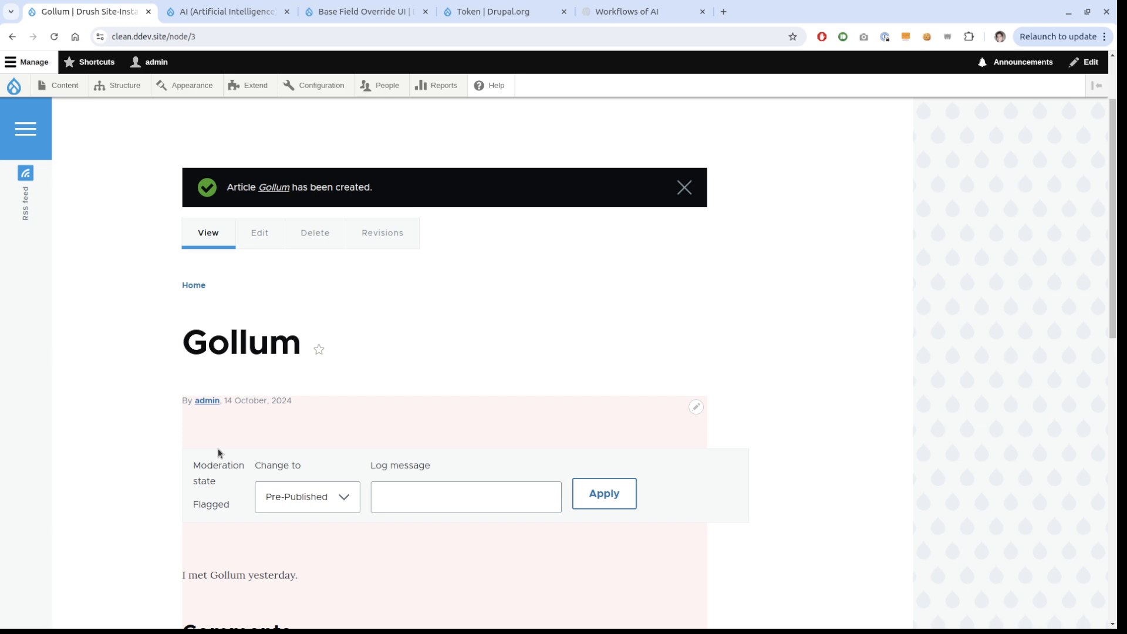
click(259, 314)
scroll(96, 293, down, 8)
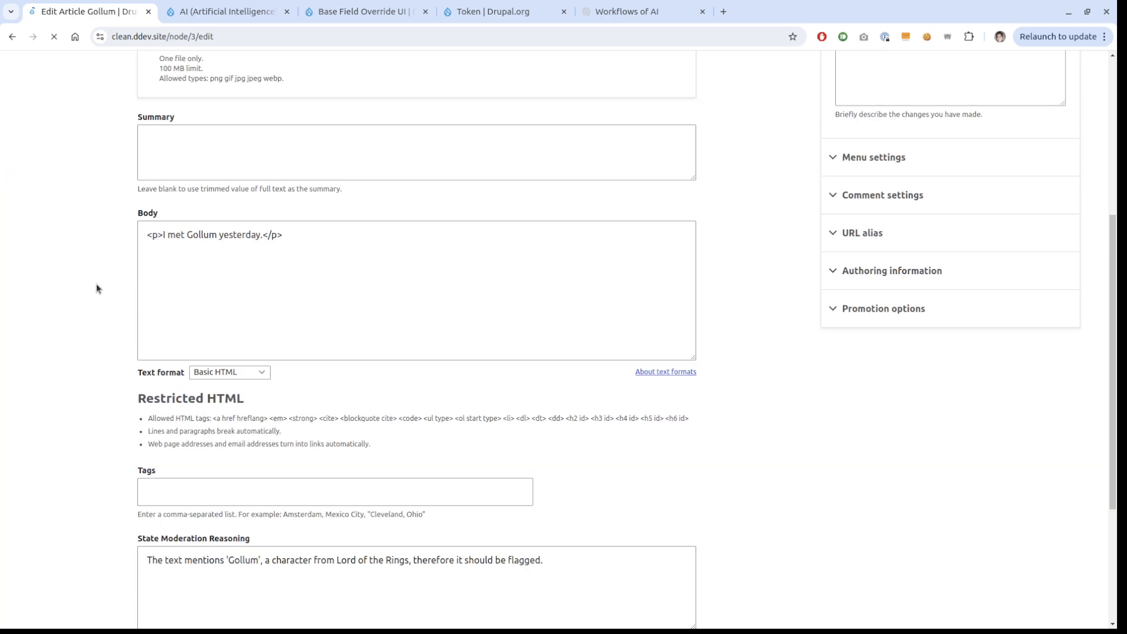
scroll(125, 562, down, 3)
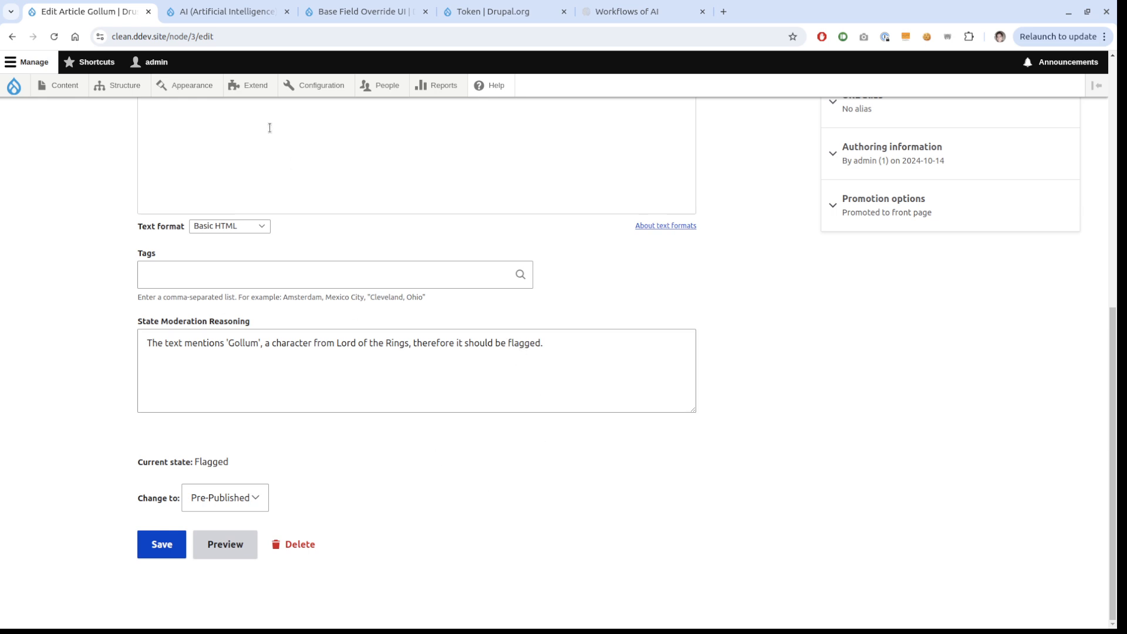
- Open the Article content type's Moderation state base field override for editing and expand the automator's advanced settings
mouse_move(121, 85)
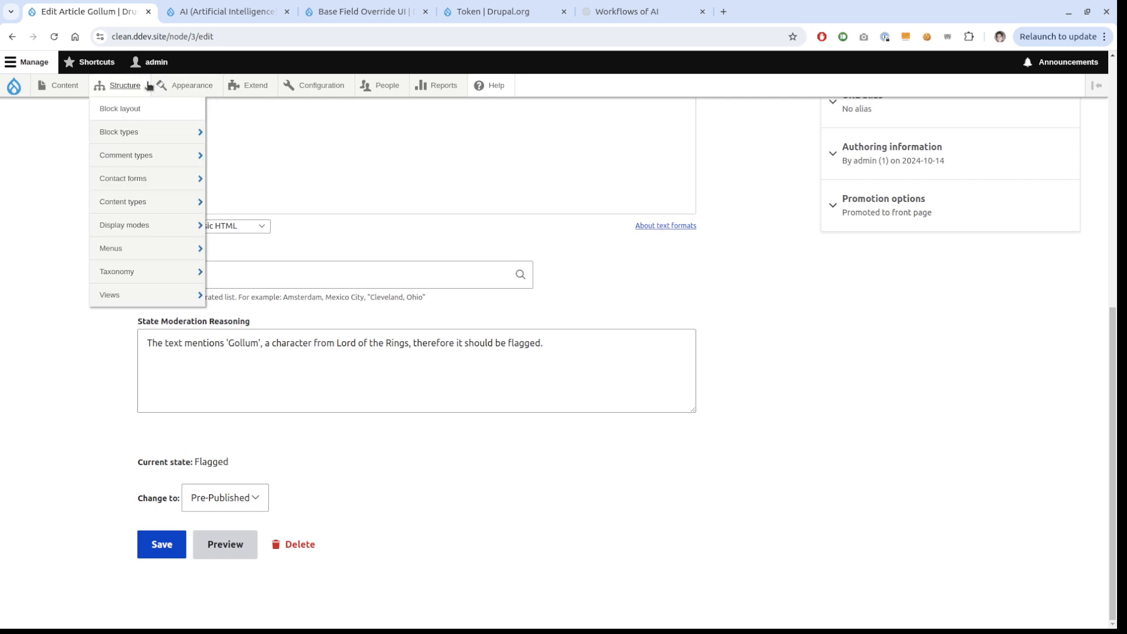
mouse_move(157, 270)
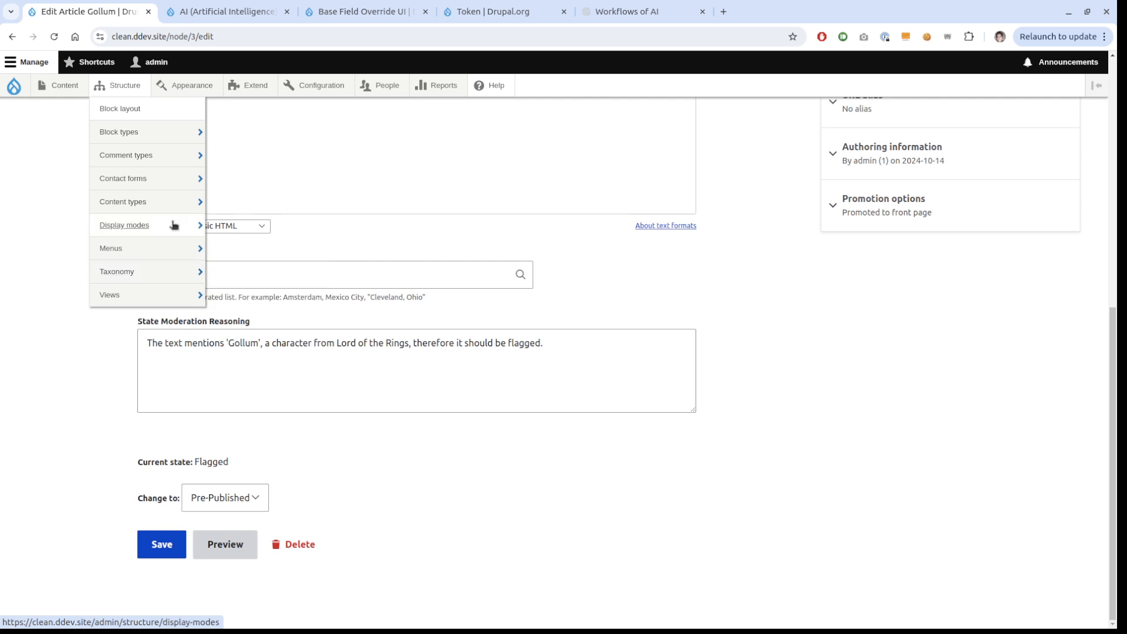
mouse_move(181, 200)
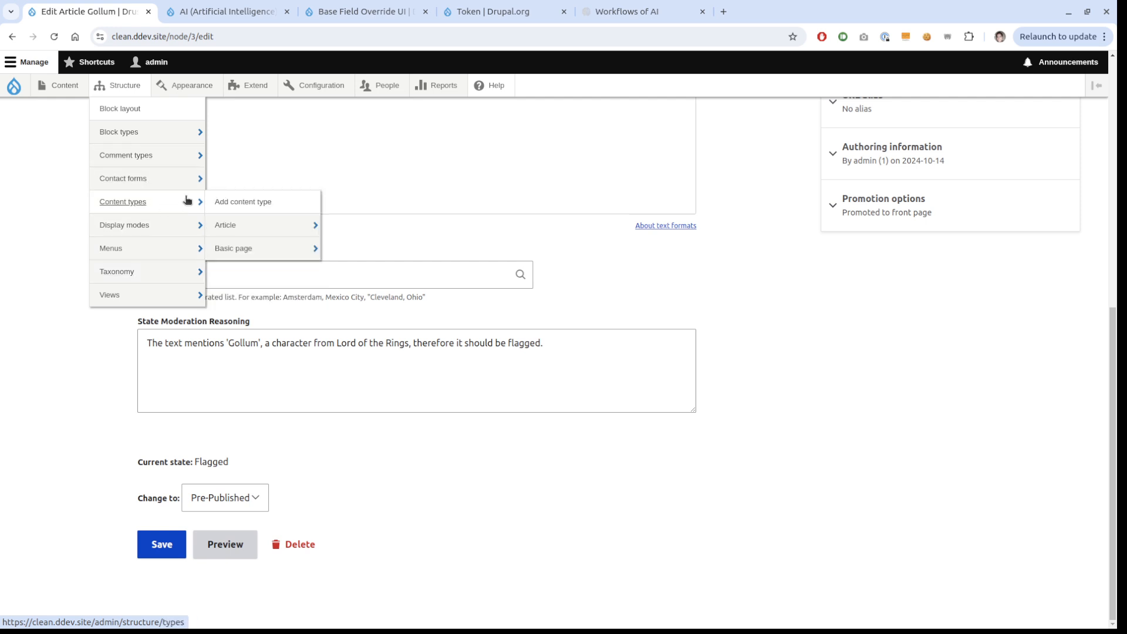
mouse_move(258, 226)
click(347, 225)
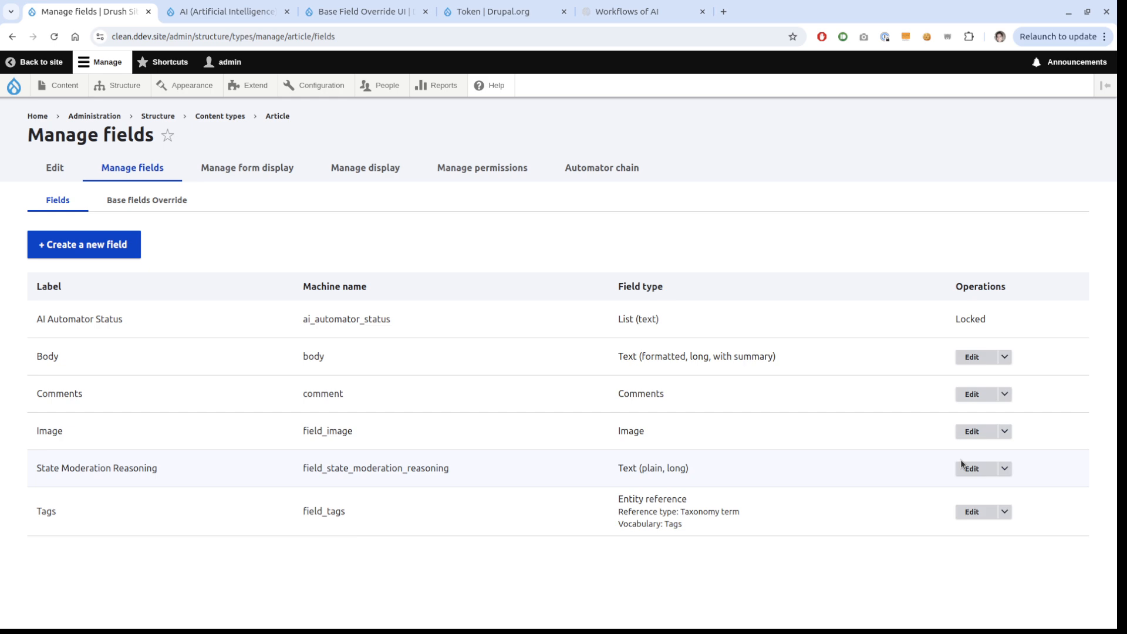
click(151, 202)
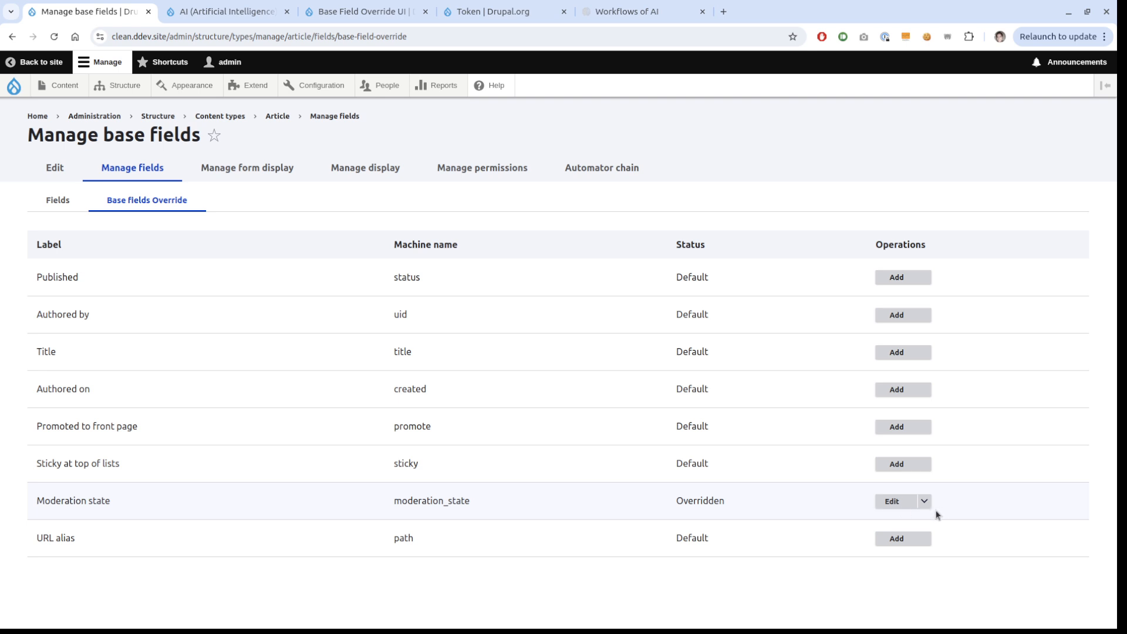
click(901, 502)
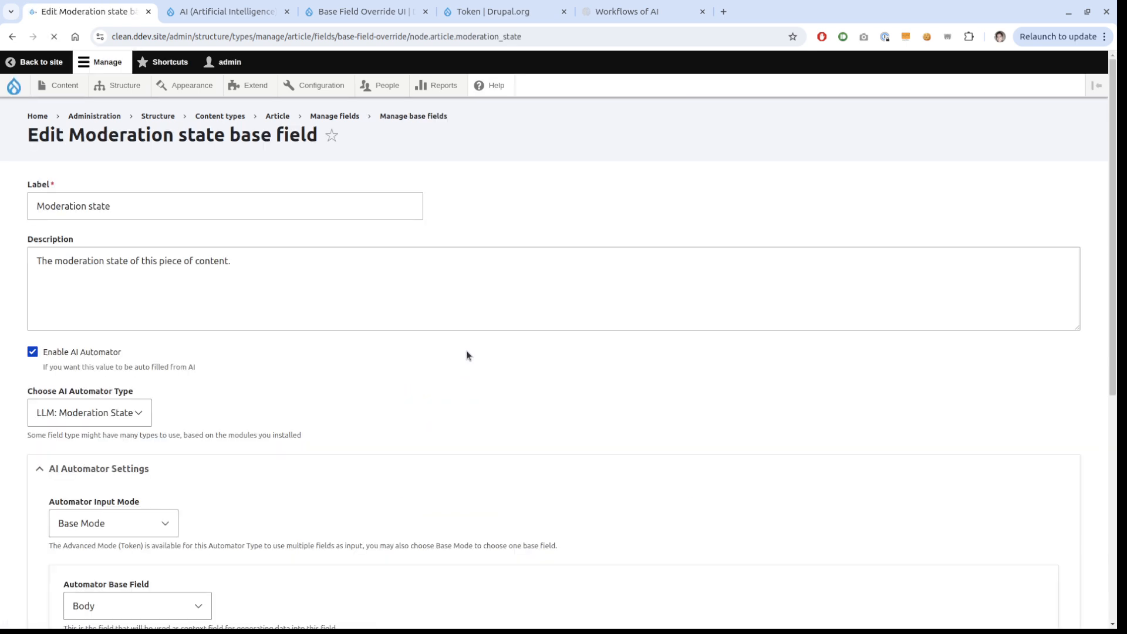
scroll(466, 354, down, 4)
scroll(355, 418, down, 3)
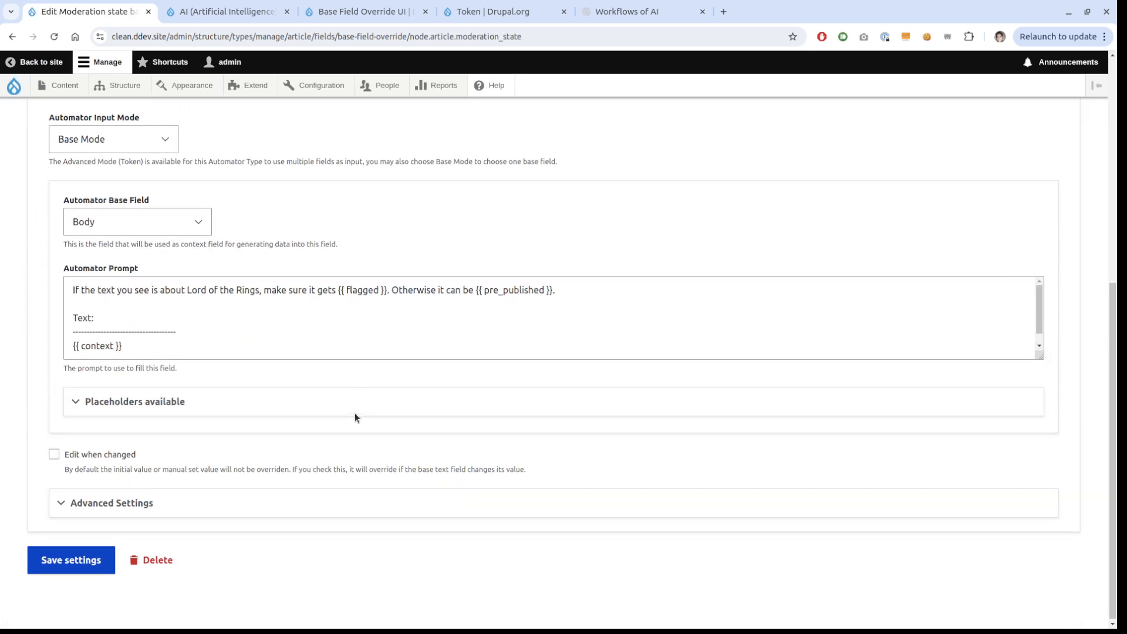
click(292, 510)
scroll(386, 411, down, 4)
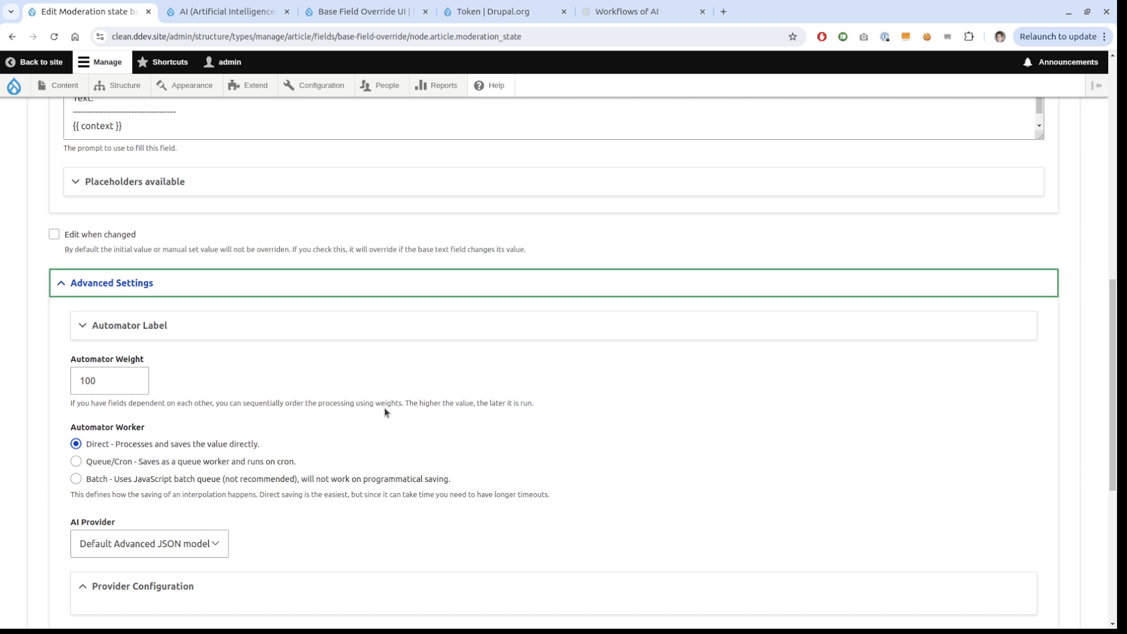
scroll(385, 412, down, 5)
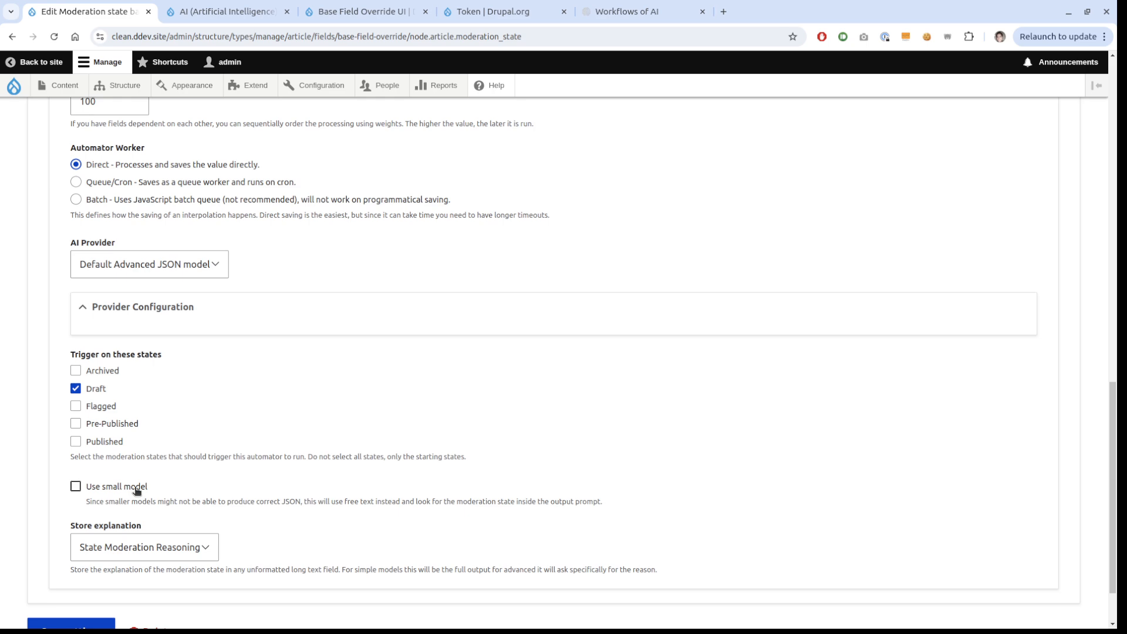
- Enable the small model option, select Flagged and Pre-Published as the lookup states, and save the automator settings
click(137, 487)
scroll(394, 408, down, 2)
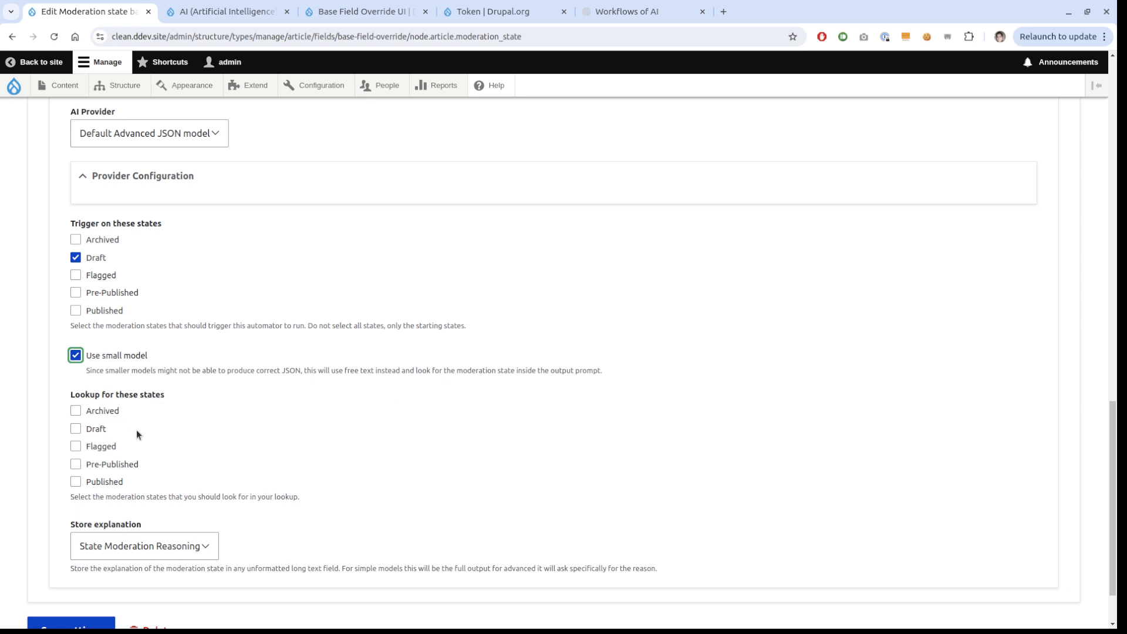
click(120, 465)
click(108, 448)
scroll(445, 422, down, 2)
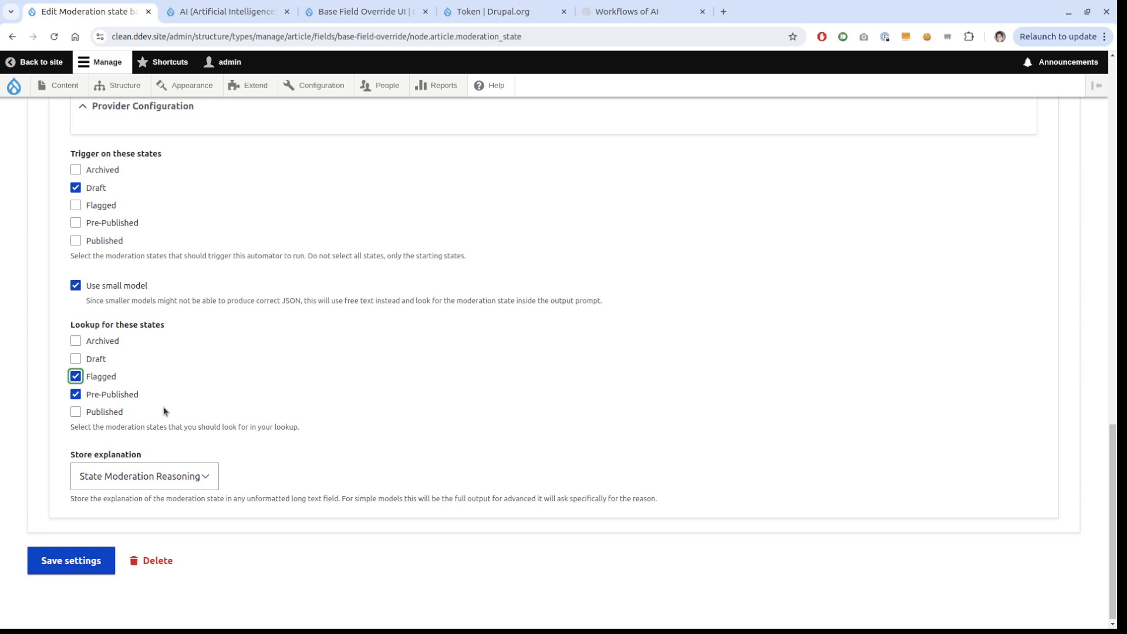
click(82, 559)
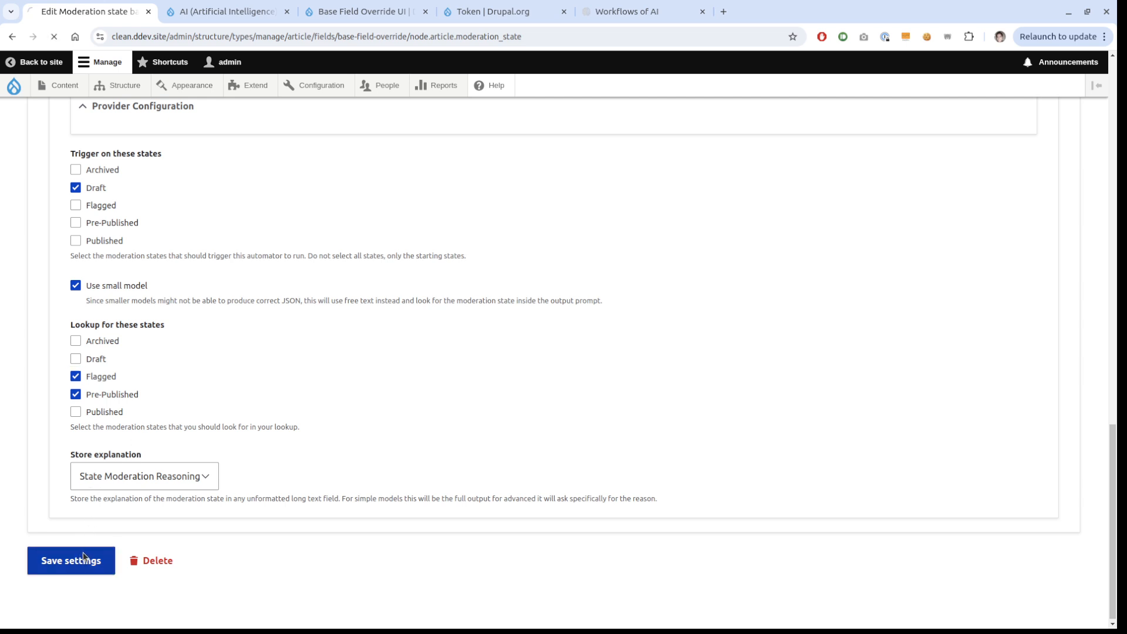